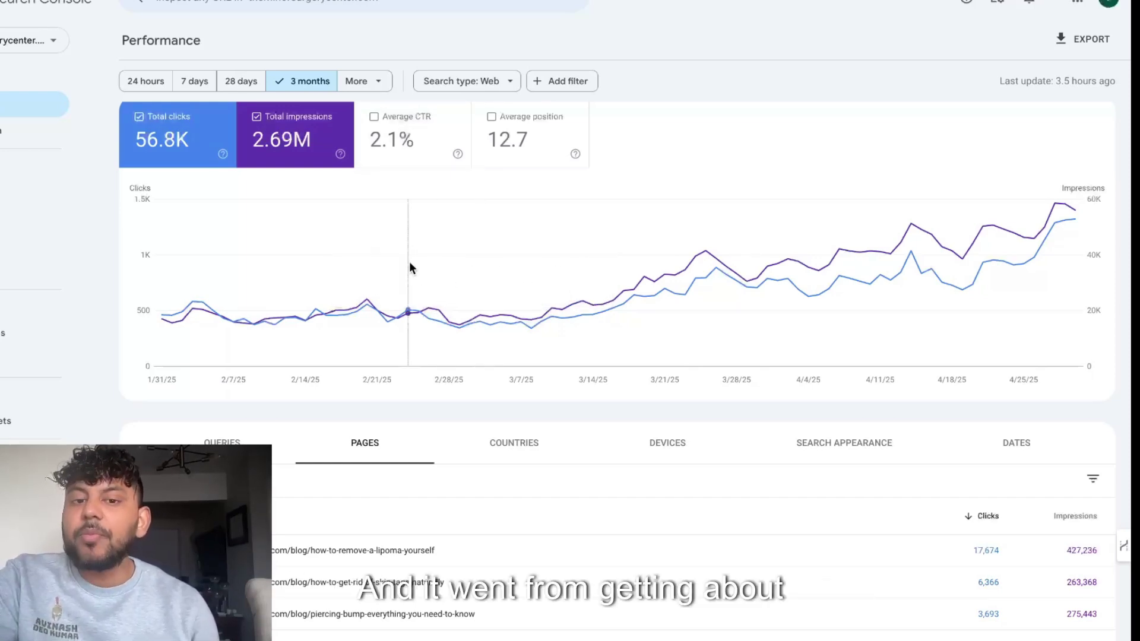
{"action": "mouse_move", "coordinate": [426, 278]}
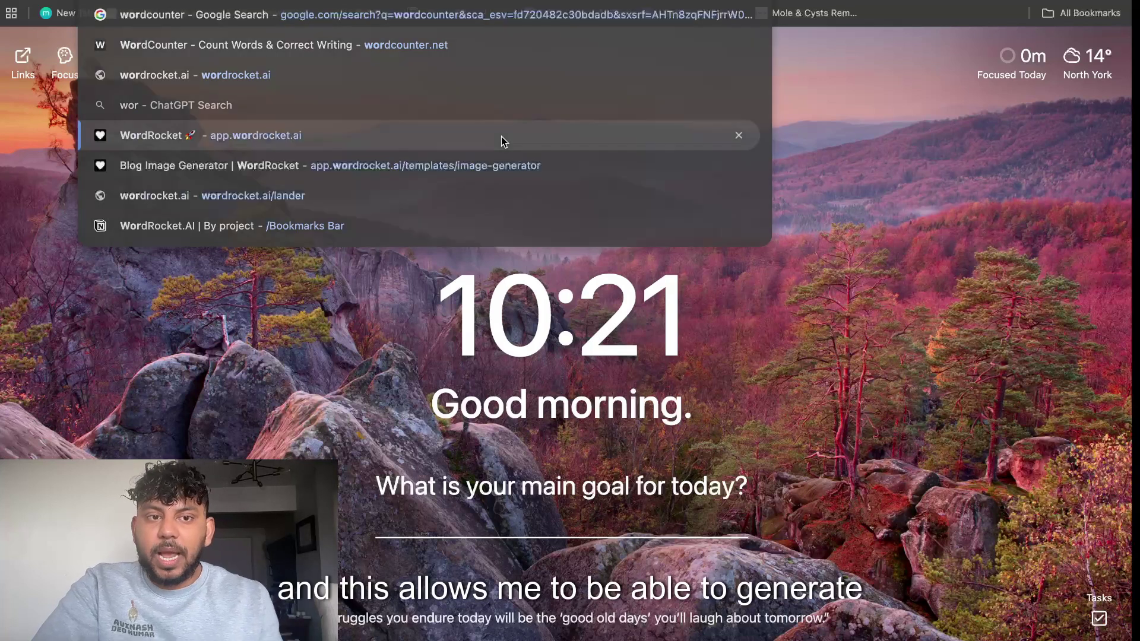
Open WordRocket at app.wordrocket.ai and sign in with the saved account credentials, dismissing the API key welcome dialog
{"action": "left_click", "coordinate": [502, 138]}
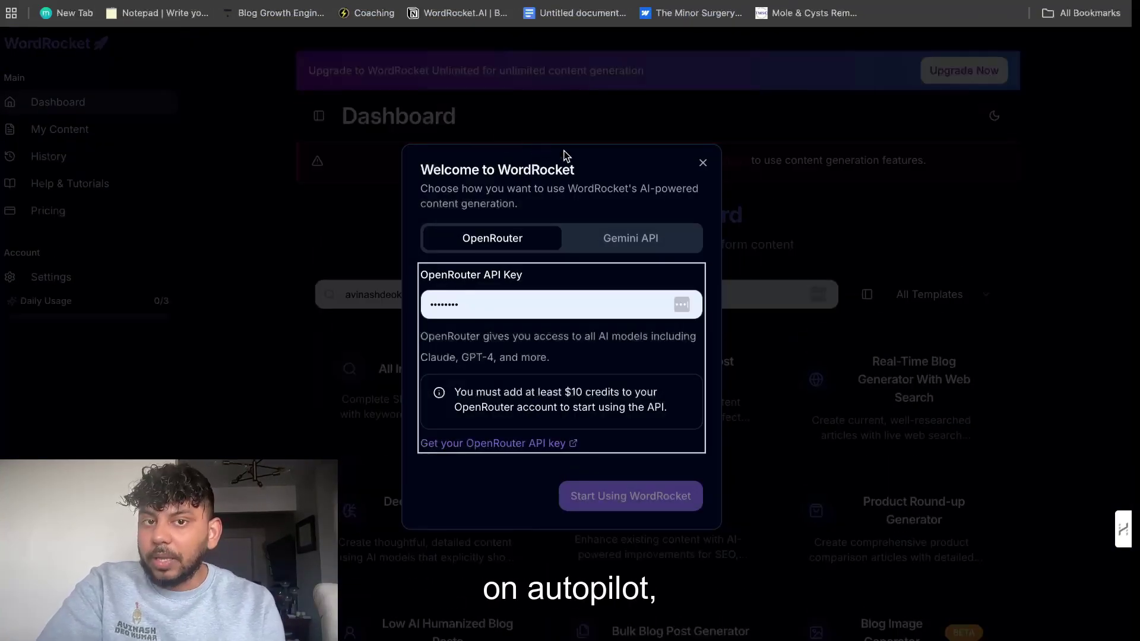
{"action": "left_click", "coordinate": [703, 163]}
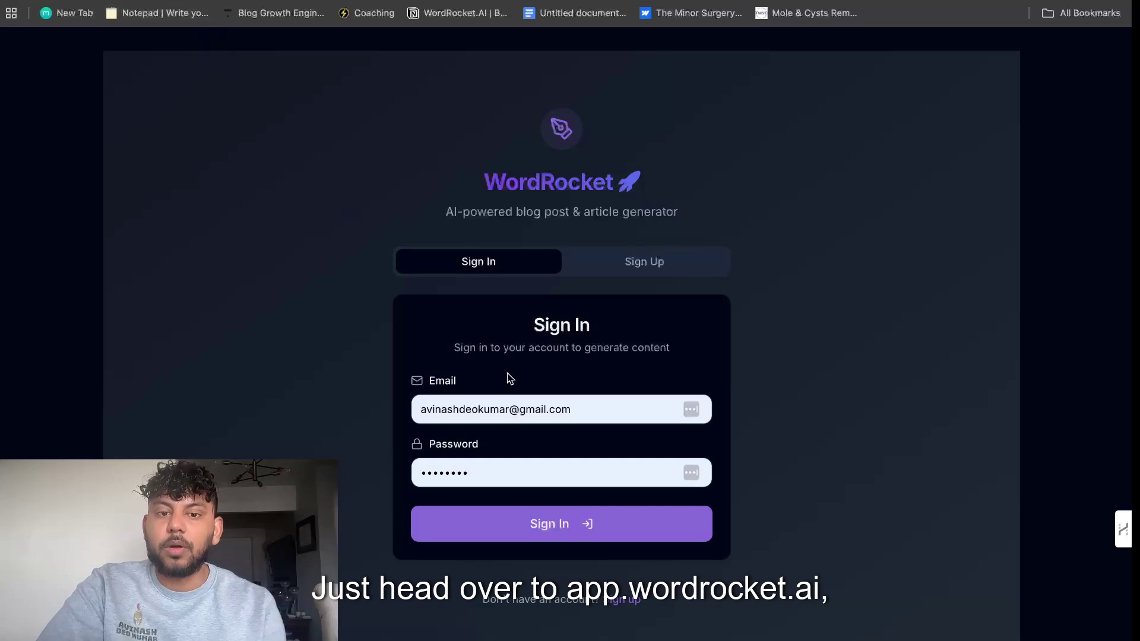
{"action": "left_click", "coordinate": [531, 514]}
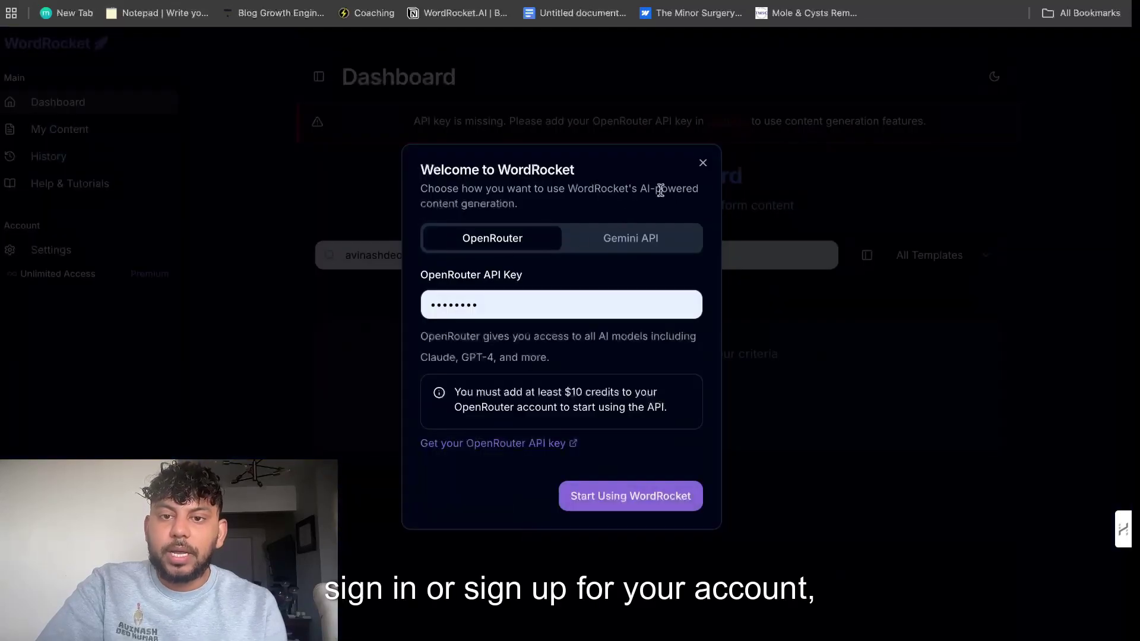
{"action": "left_click", "coordinate": [703, 162]}
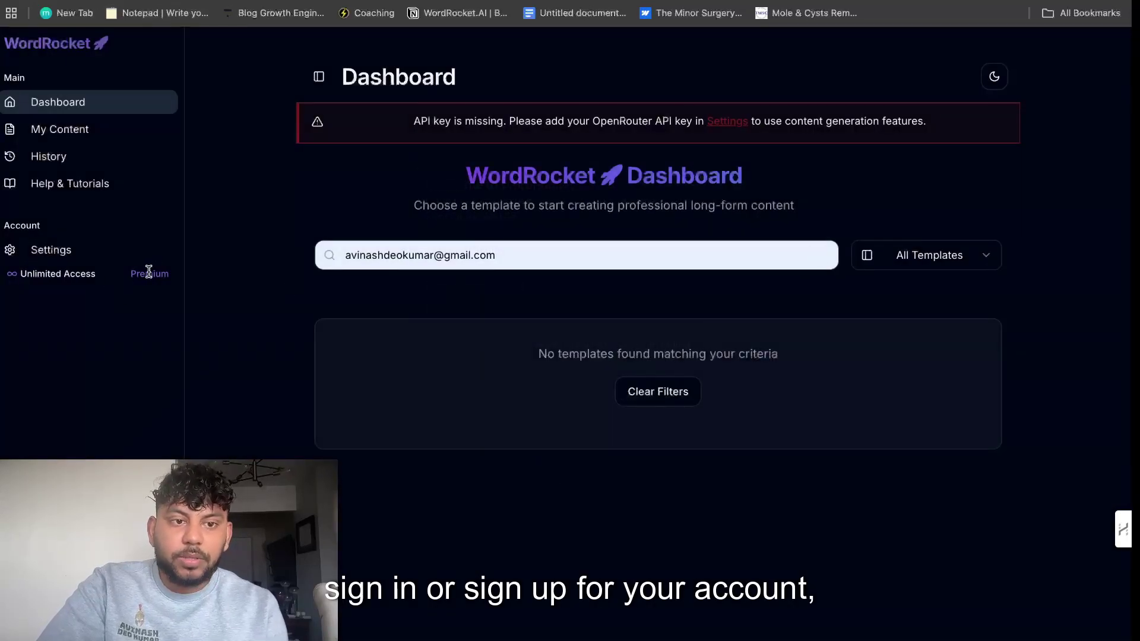
Clear the autofilled text from the template search so that all templates are listed on the dashboard
{"action": "double_click", "coordinate": [389, 256]}
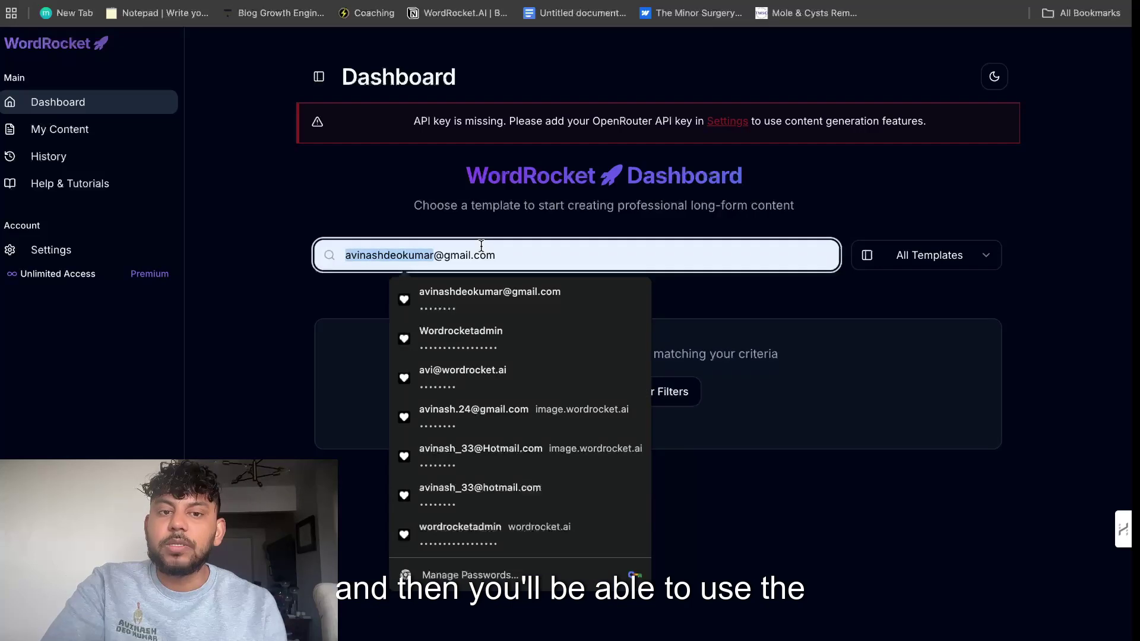
{"action": "key", "text": "BackSpace"}
{"action": "key", "text": "ctrl+a"}
{"action": "key", "text": "BackSpace"}
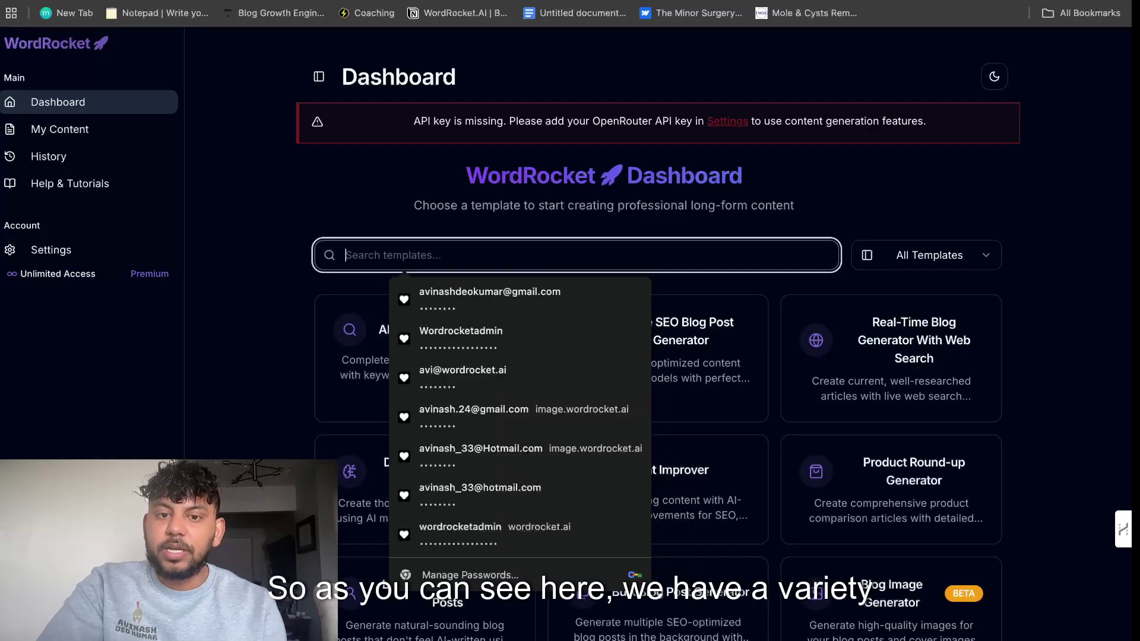
{"action": "left_click", "coordinate": [1094, 235]}
{"action": "scroll", "coordinate": [1041, 327], "scroll_direction": "down", "scroll_amount": 2}
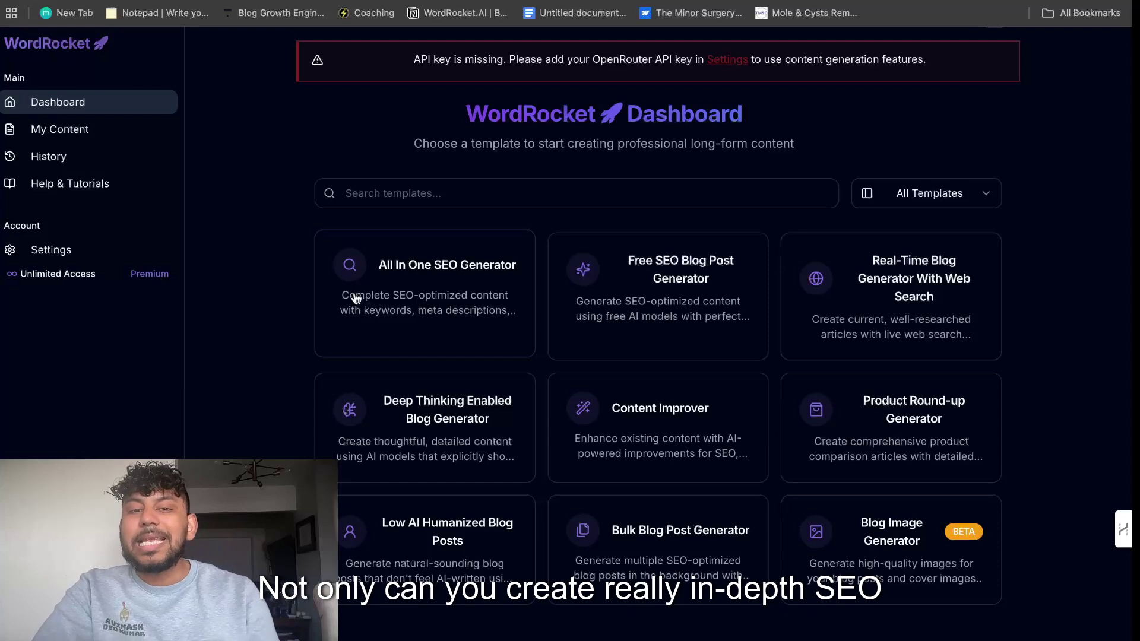
Open the Free SEO Blog Post Generator template and submit the OpenRouter API key in the welcome dialog
{"action": "left_click", "coordinate": [643, 297]}
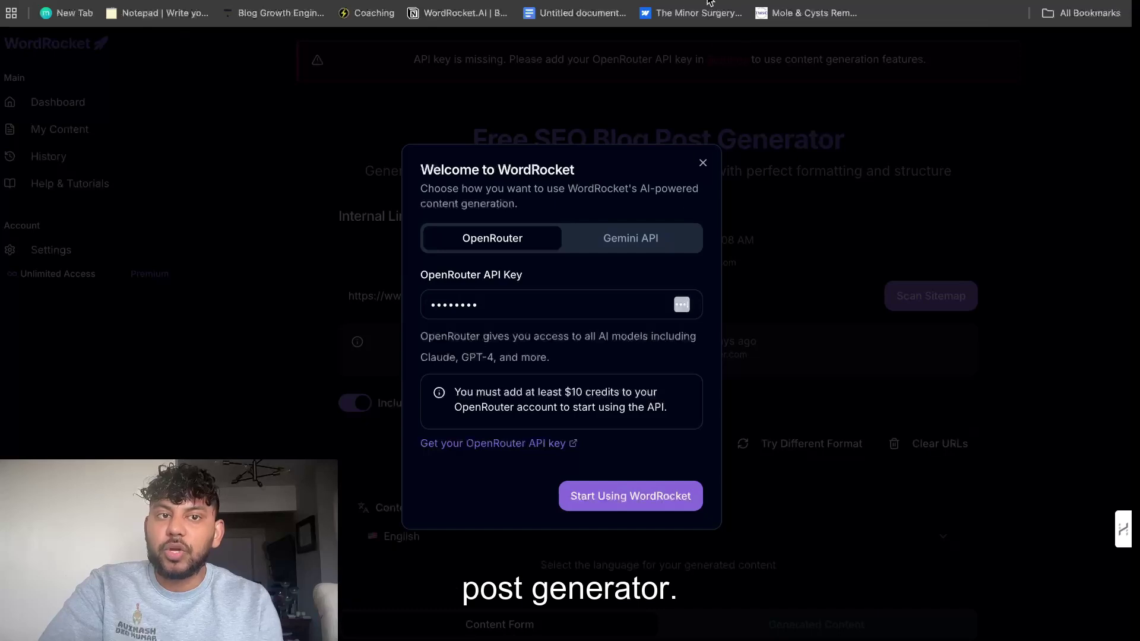
{"action": "double_click", "coordinate": [565, 306]}
{"action": "key", "text": "BackSpace"}
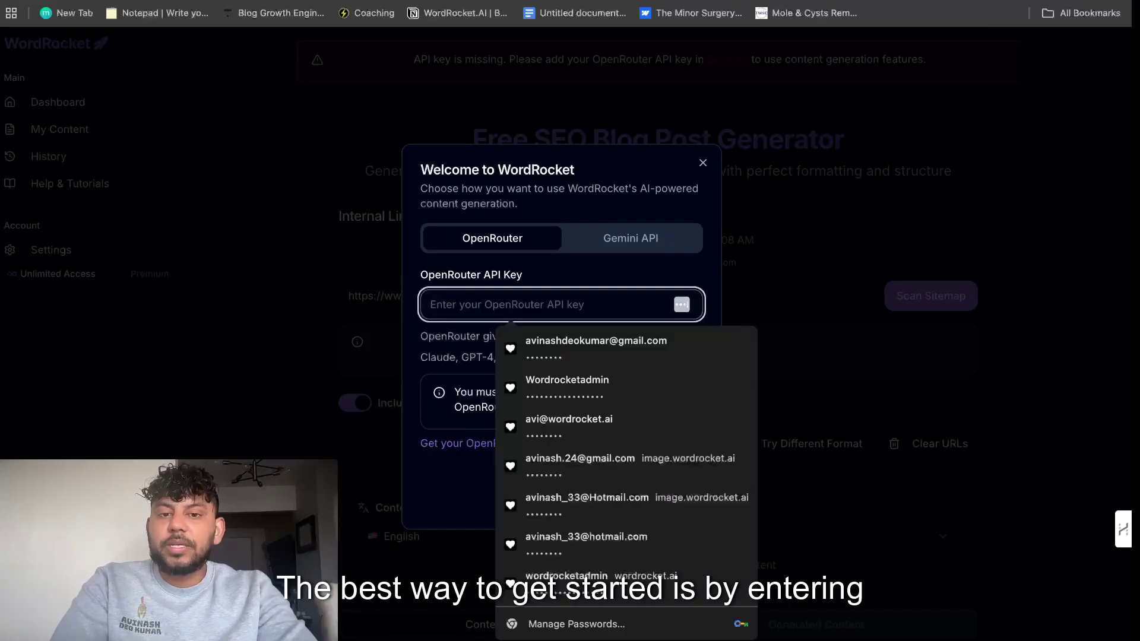
{"action": "key", "text": "ctrl+v"}
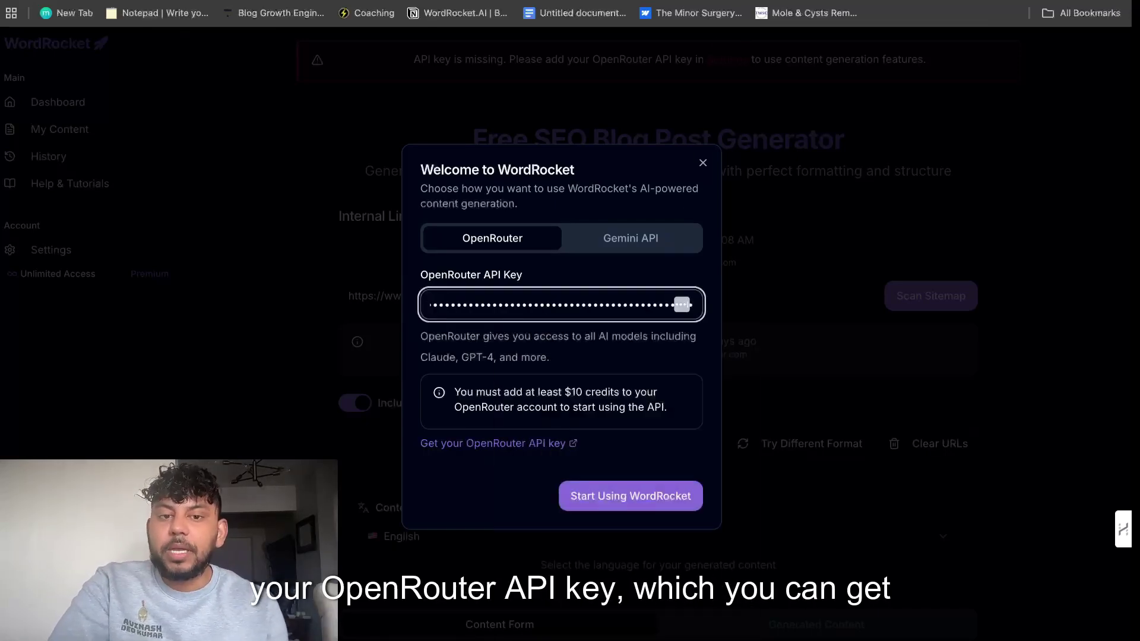
{"action": "left_click", "coordinate": [620, 507]}
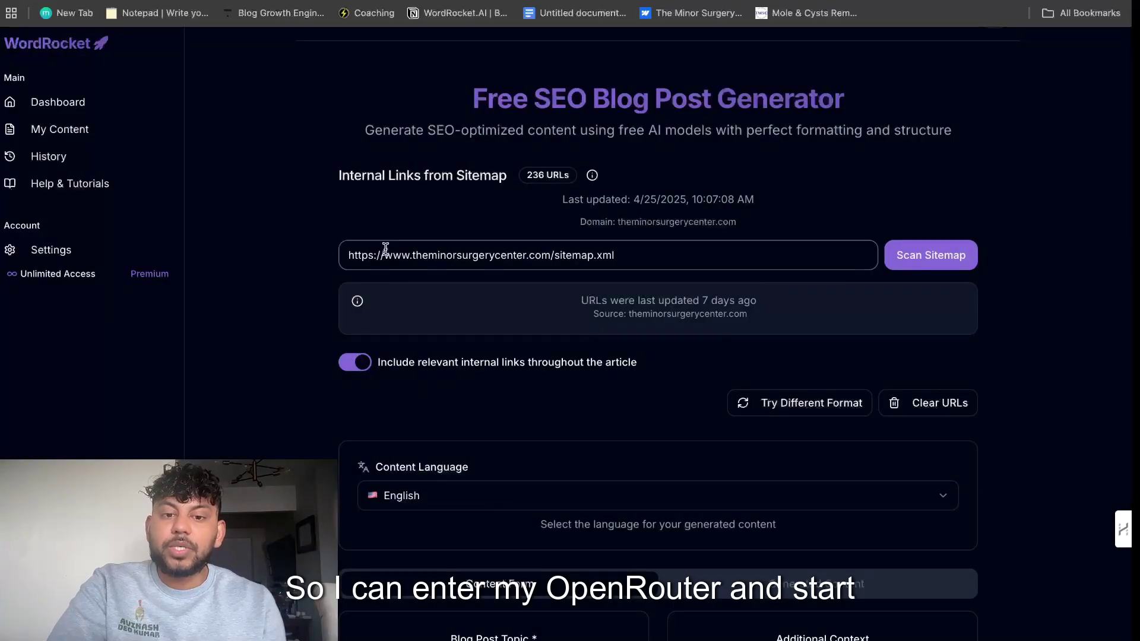
Clear the autofilled Gemini API key field in the Free SEO Blog Post Generator form
{"action": "scroll", "coordinate": [443, 300], "scroll_direction": "down", "scroll_amount": 4}
{"action": "scroll", "coordinate": [443, 301], "scroll_direction": "down", "scroll_amount": 3}
{"action": "left_click", "coordinate": [437, 518]}
{"action": "key", "text": "ctrl+a"}
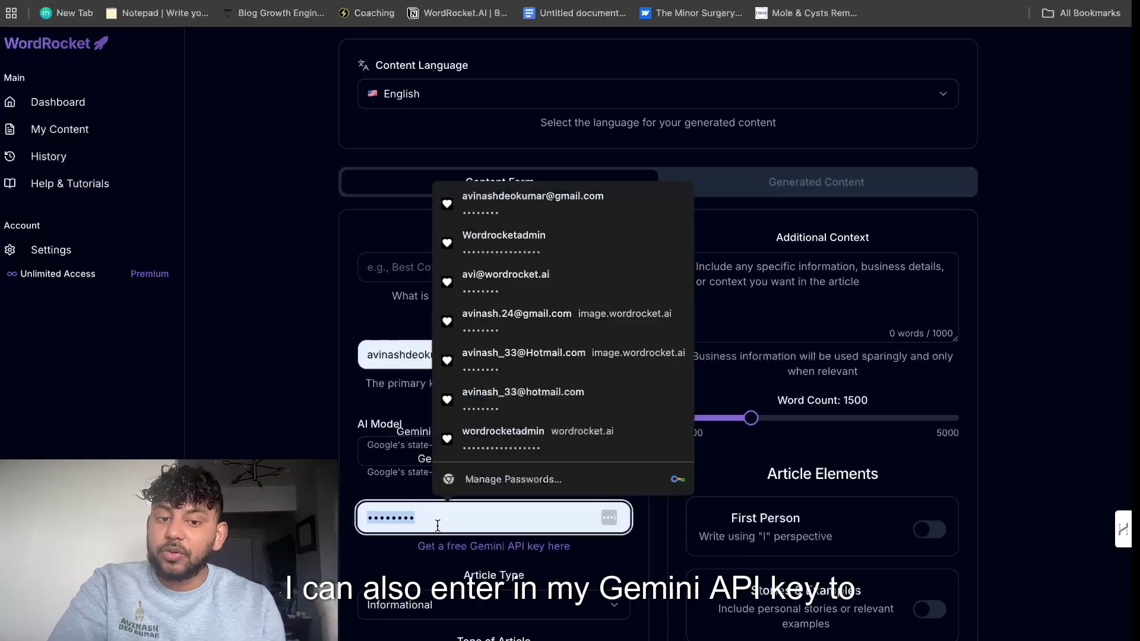
{"action": "key", "text": "BackSpace"}
{"action": "left_click", "coordinate": [345, 506]}
{"action": "scroll", "coordinate": [521, 190], "scroll_direction": "up", "scroll_amount": 3}
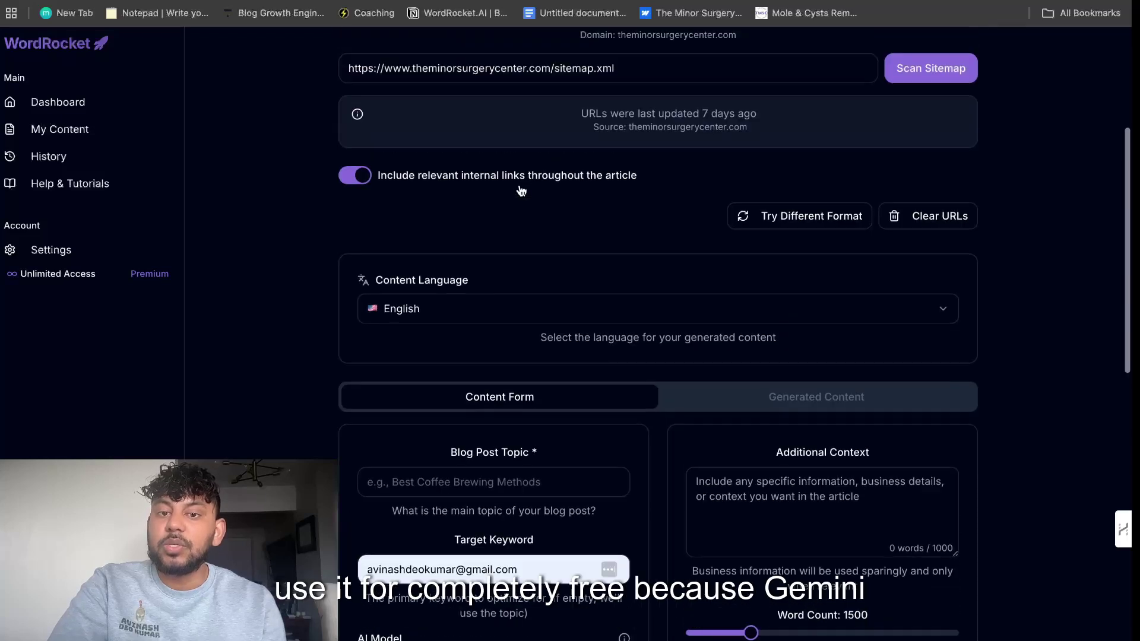
Clear the autofilled e-mail from the target keyword field of the blog post form
{"action": "scroll", "coordinate": [521, 190], "scroll_direction": "down", "scroll_amount": 4}
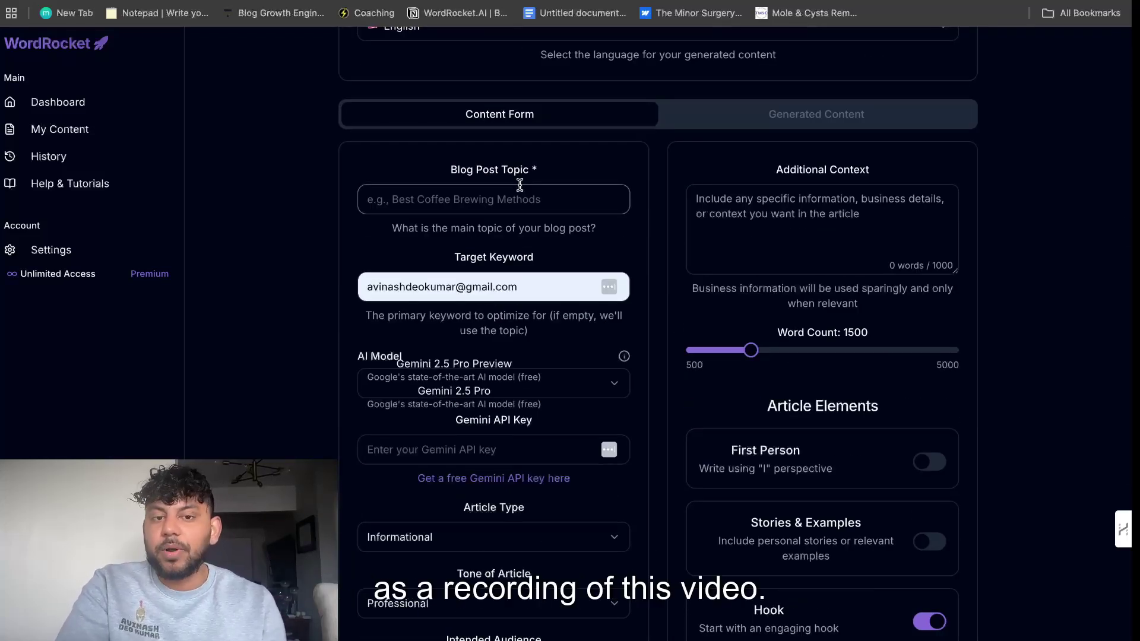
{"action": "left_click", "coordinate": [469, 287]}
{"action": "key", "text": "ctrl+a"}
{"action": "key", "text": "BackSpace"}
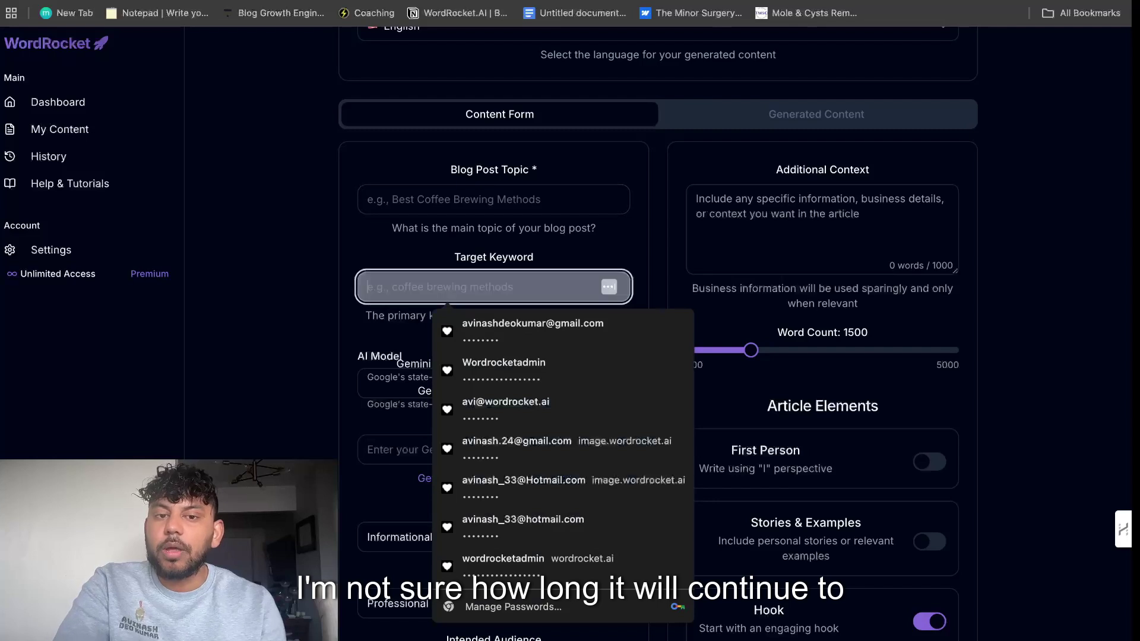
{"action": "left_click", "coordinate": [337, 305]}
Return to the template dashboard and decline the browser's offer to update the saved password
{"action": "scroll", "coordinate": [336, 305], "scroll_direction": "up", "scroll_amount": 7}
{"action": "left_click", "coordinate": [57, 102]}
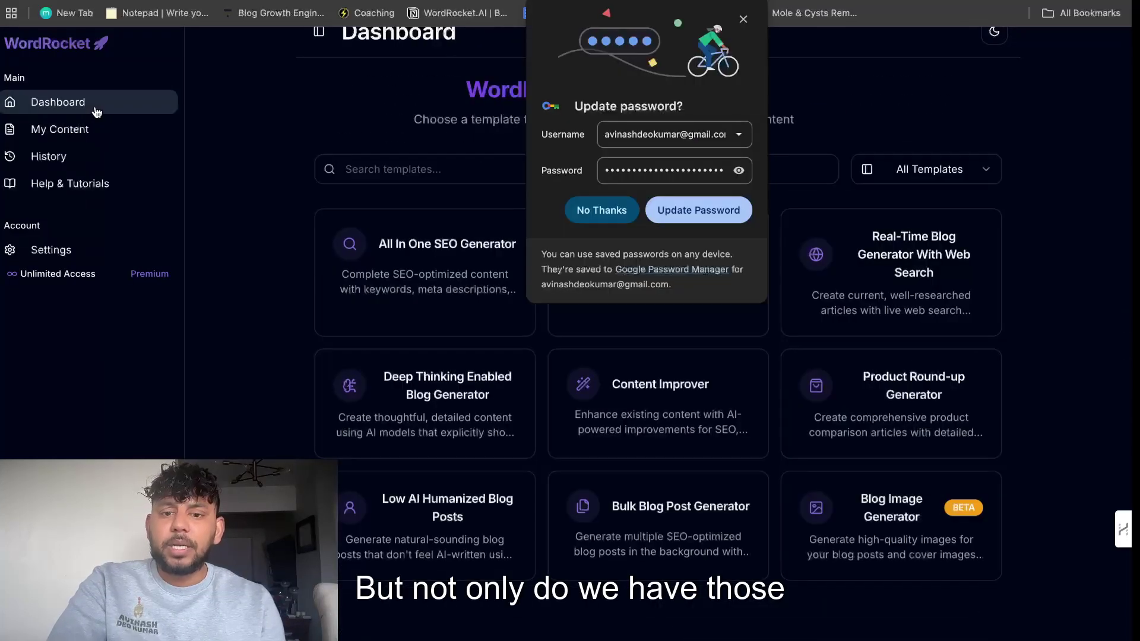
{"action": "left_click", "coordinate": [633, 215]}
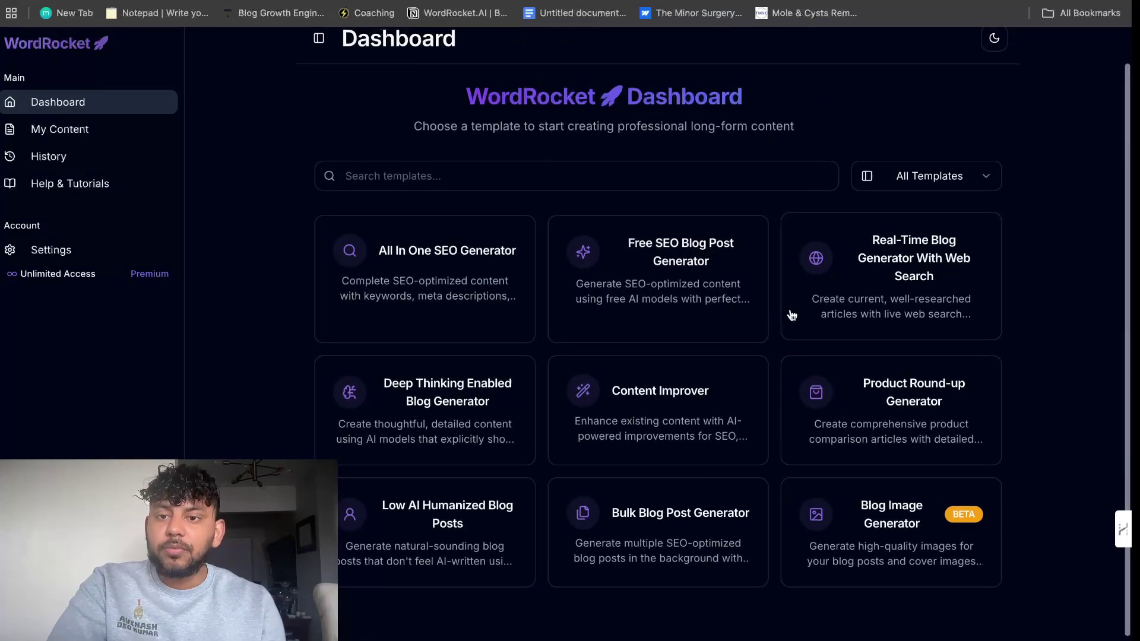
Open the Content Improver template and examine its existing content, content settings and style options
{"action": "left_click", "coordinate": [676, 426]}
{"action": "scroll", "coordinate": [677, 426], "scroll_direction": "down", "scroll_amount": 10}
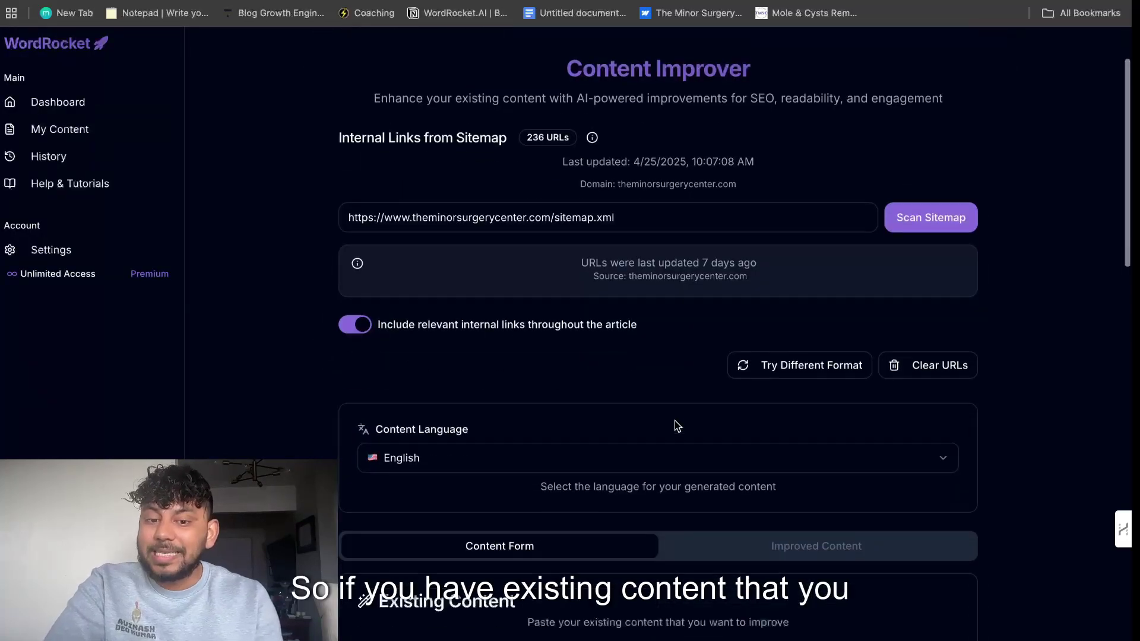
{"action": "scroll", "coordinate": [581, 203], "scroll_direction": "down", "scroll_amount": 1}
{"action": "scroll", "coordinate": [548, 282], "scroll_direction": "up", "scroll_amount": 4}
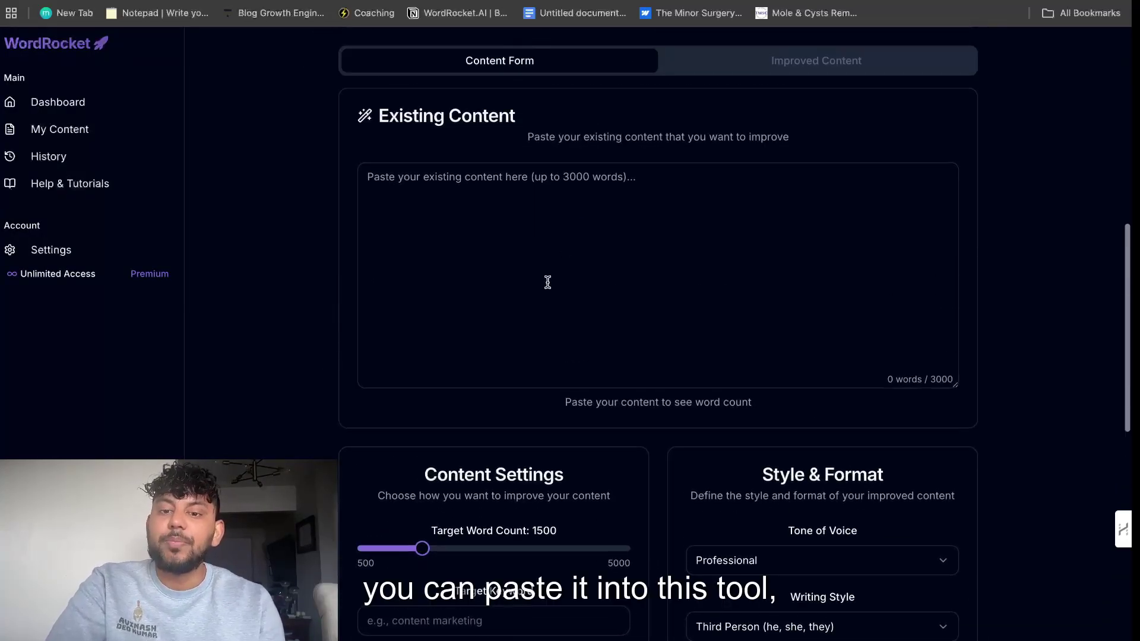
{"action": "scroll", "coordinate": [557, 271], "scroll_direction": "down", "scroll_amount": 12}
{"action": "scroll", "coordinate": [534, 286], "scroll_direction": "up", "scroll_amount": 11}
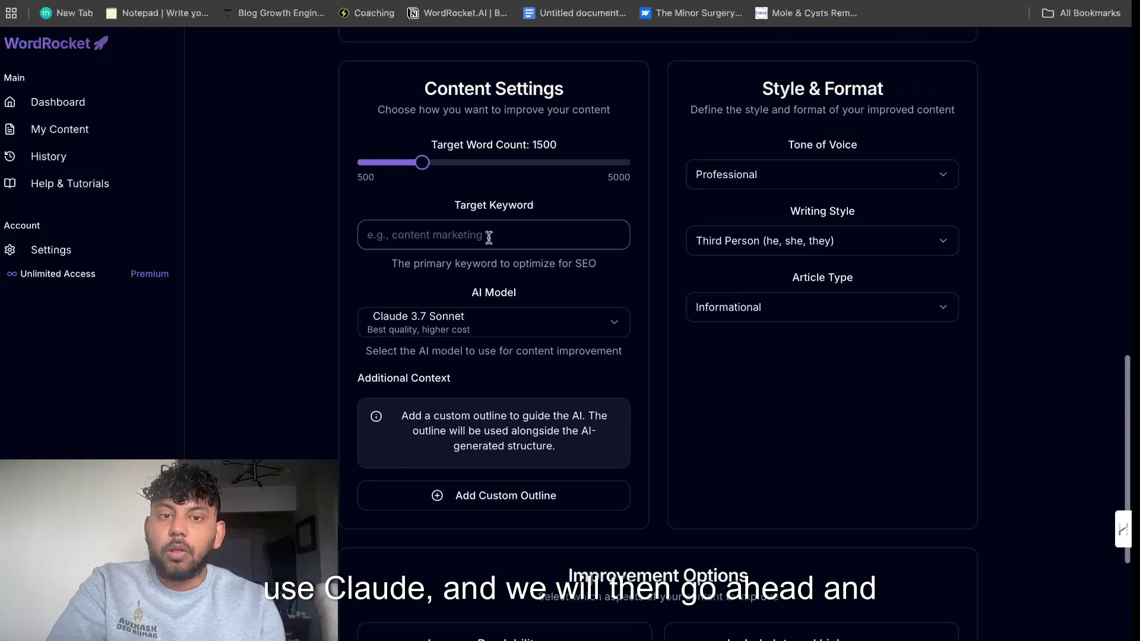
Switch from the Content Improver to the Blog Image Generator template and examine its content, image and API settings
{"action": "left_click", "coordinate": [89, 105]}
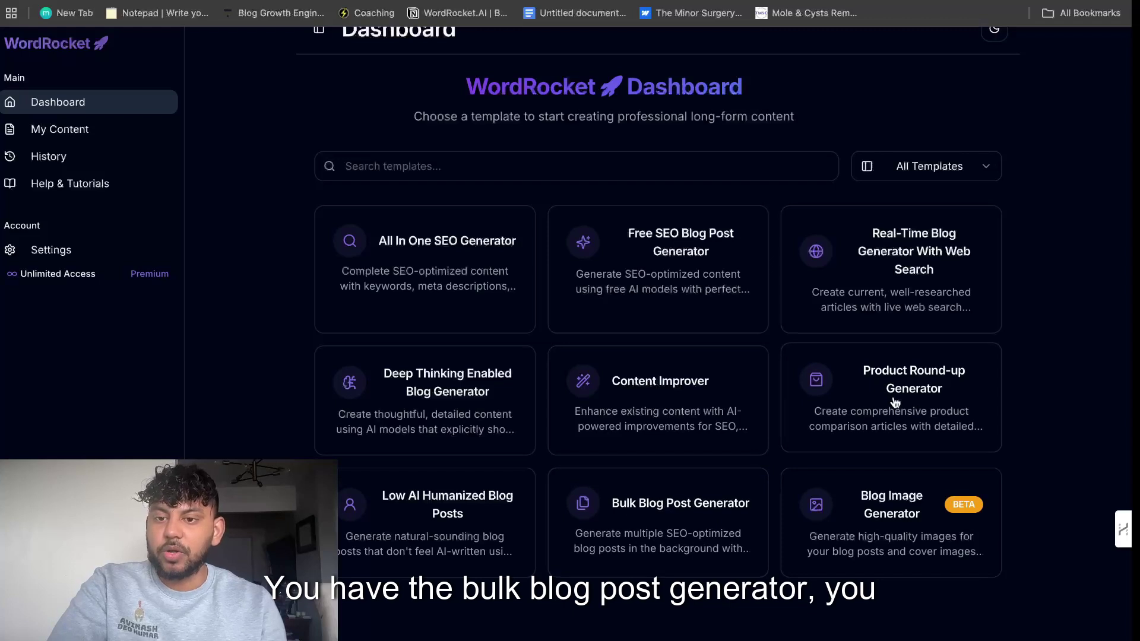
{"action": "left_click", "coordinate": [892, 557]}
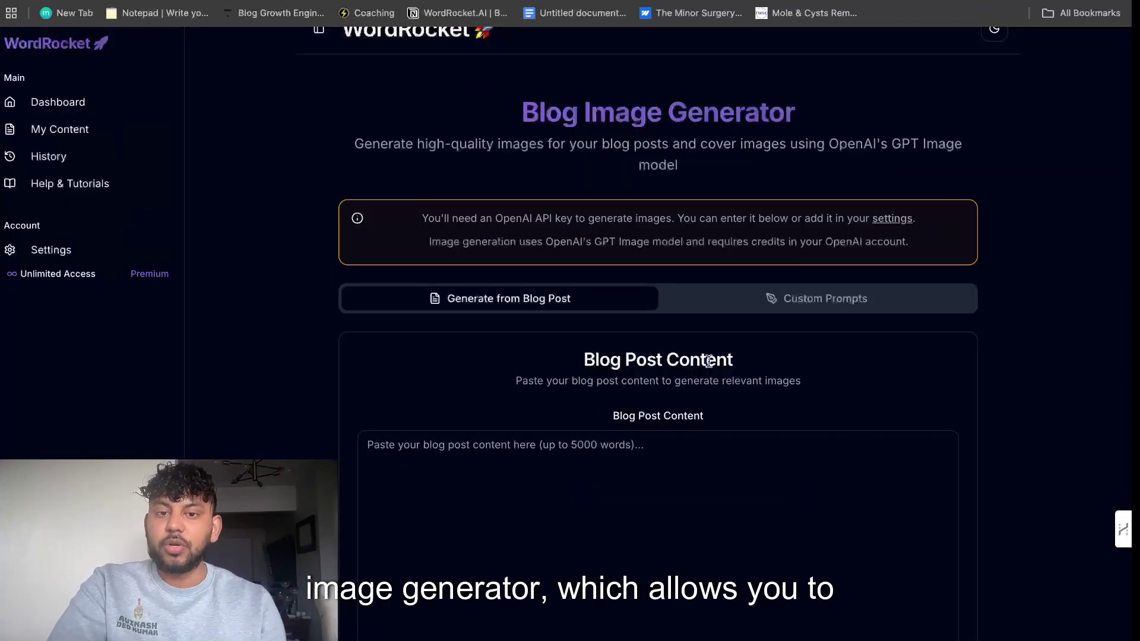
{"action": "scroll", "coordinate": [710, 362], "scroll_direction": "down", "scroll_amount": 2}
{"action": "scroll", "coordinate": [709, 362], "scroll_direction": "down", "scroll_amount": 3}
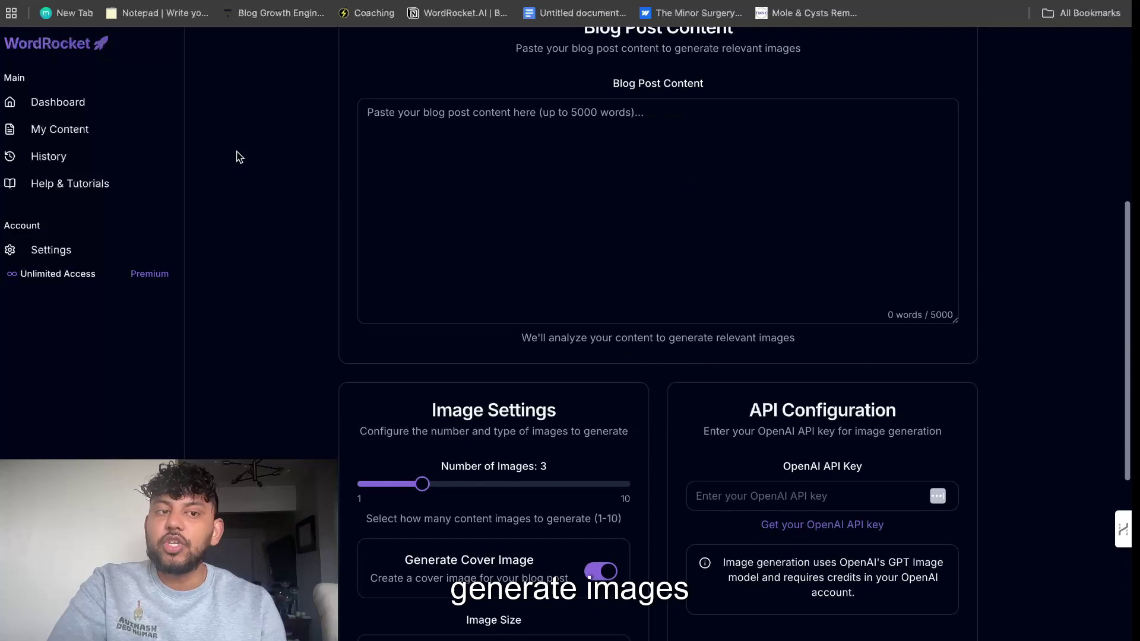
Switch to the Real-Time Blog Generator With Web Search template and examine its research options
{"action": "left_click", "coordinate": [68, 104]}
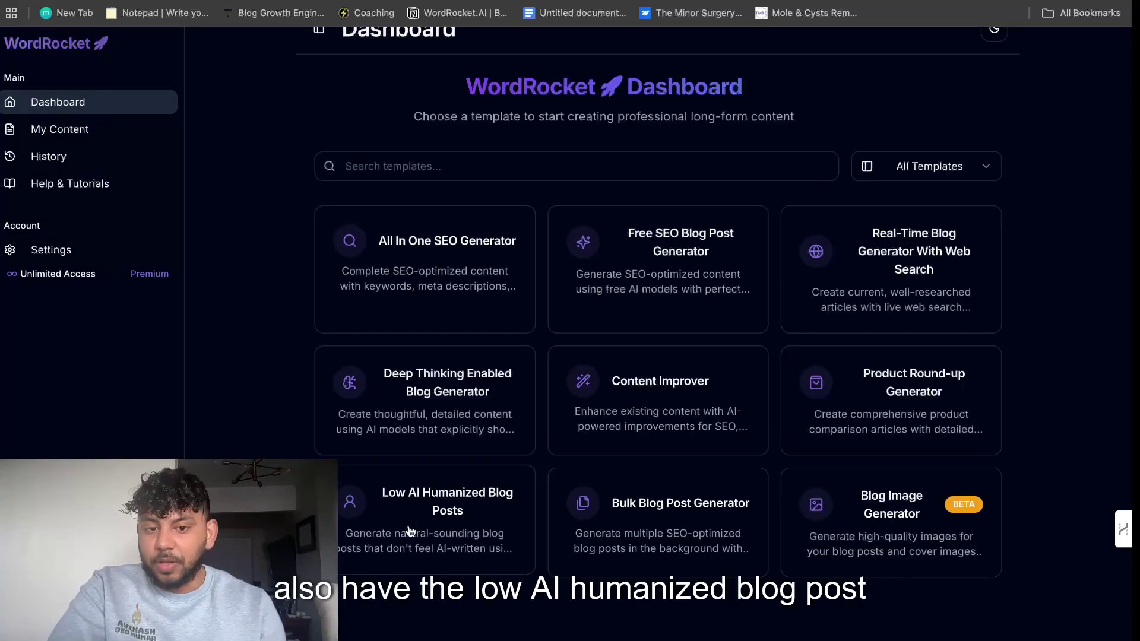
{"action": "left_click", "coordinate": [940, 257]}
{"action": "scroll", "coordinate": [682, 349], "scroll_direction": "down", "scroll_amount": 6}
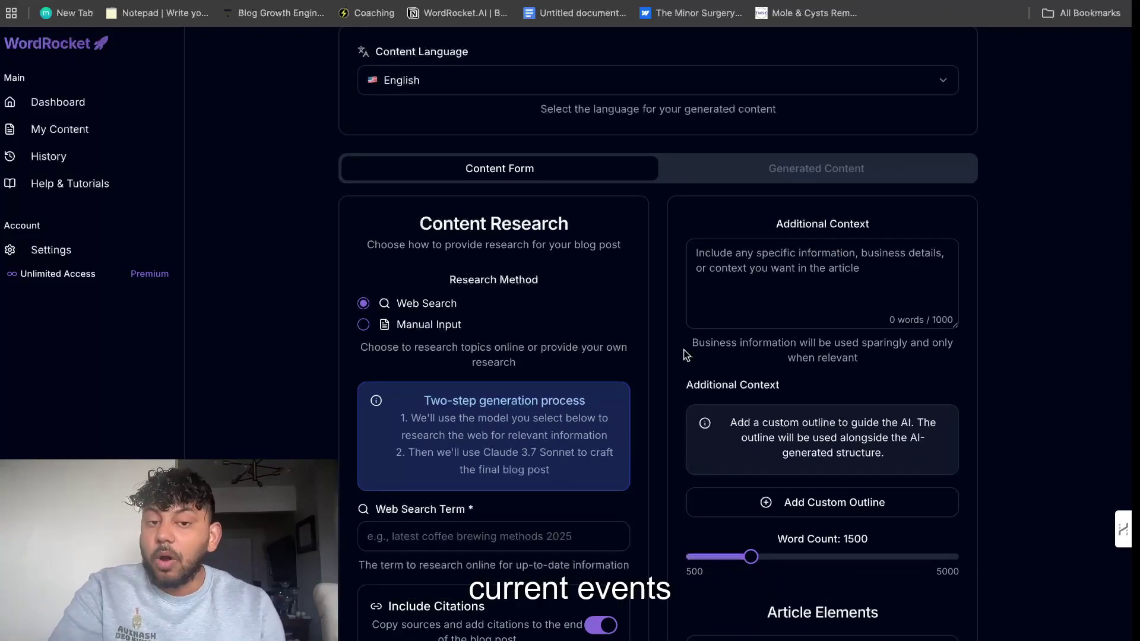
{"action": "scroll", "coordinate": [684, 352], "scroll_direction": "up", "scroll_amount": 10}
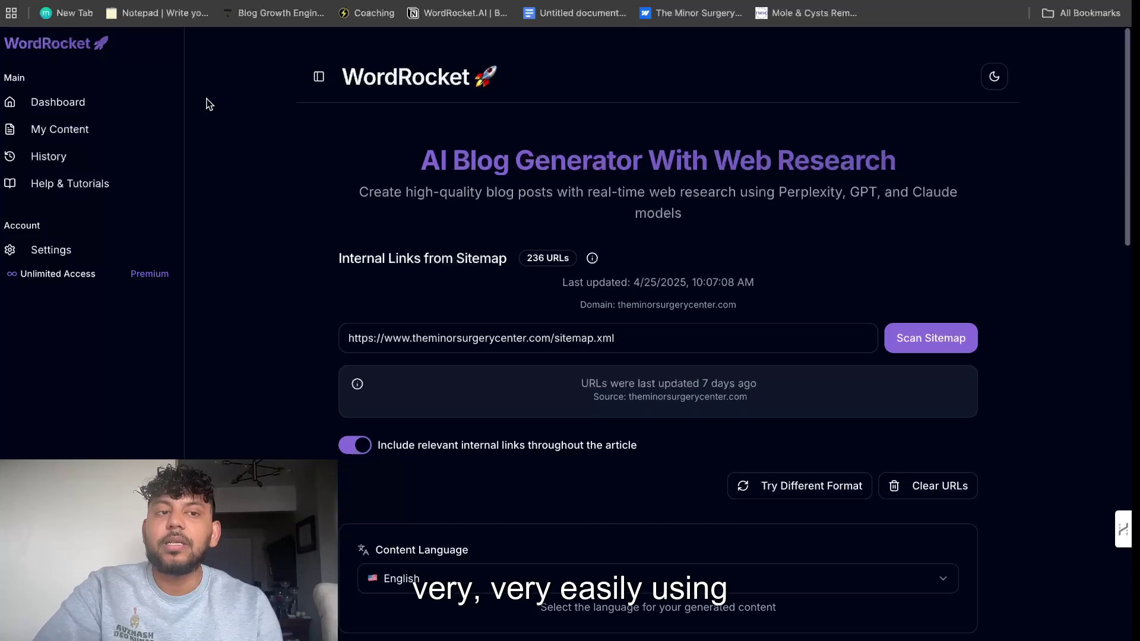
Open the All In One SEO Generator template from the dashboard and go through its sitemap section to the content form
{"action": "left_click", "coordinate": [94, 102]}
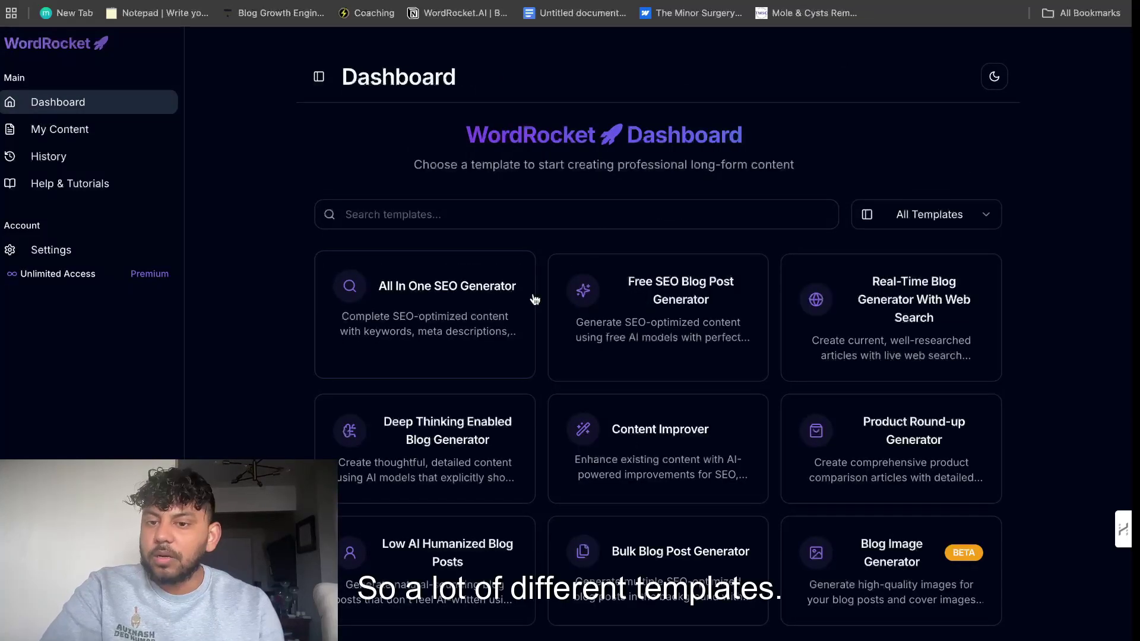
{"action": "left_click", "coordinate": [499, 306]}
{"action": "left_click", "coordinate": [499, 313]}
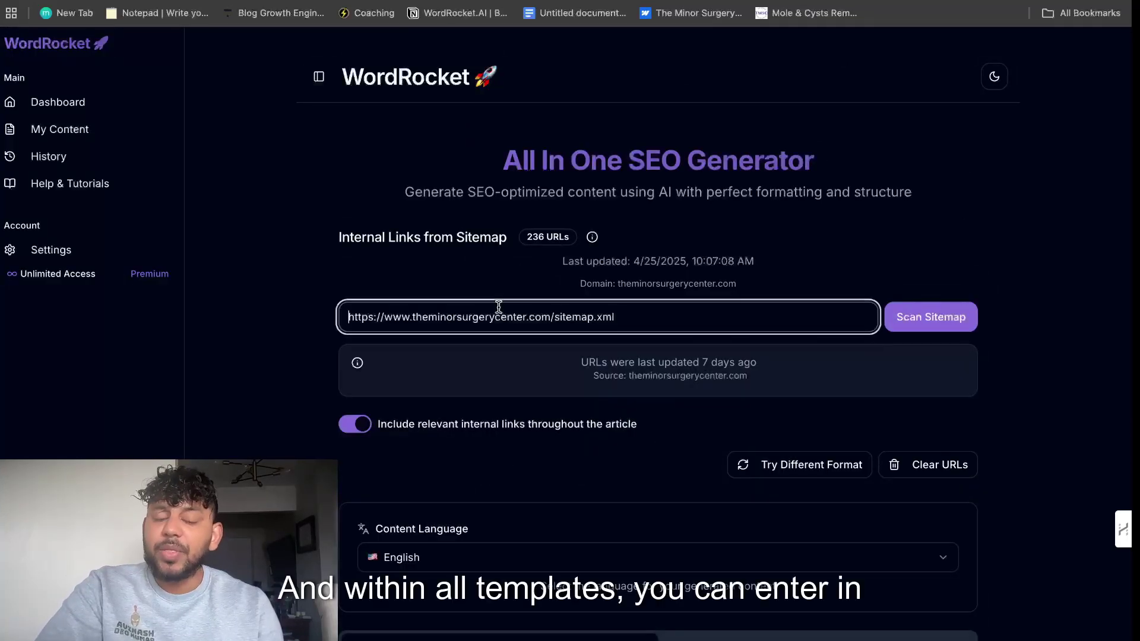
{"action": "scroll", "coordinate": [532, 339], "scroll_direction": "down", "scroll_amount": 1}
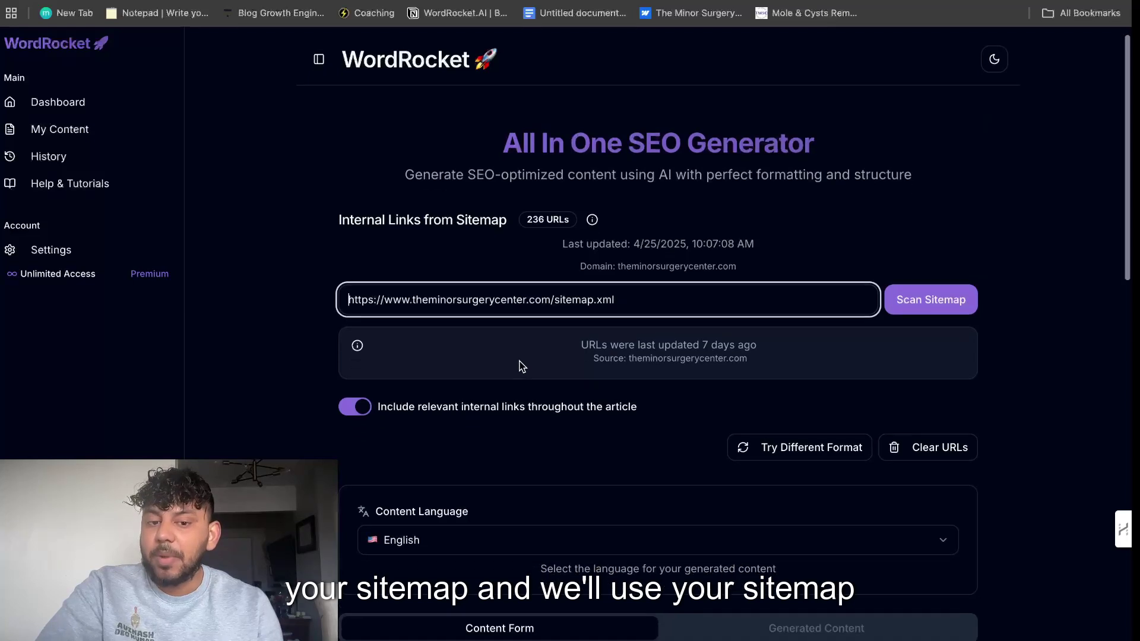
{"action": "scroll", "coordinate": [521, 365], "scroll_direction": "down", "scroll_amount": 5}
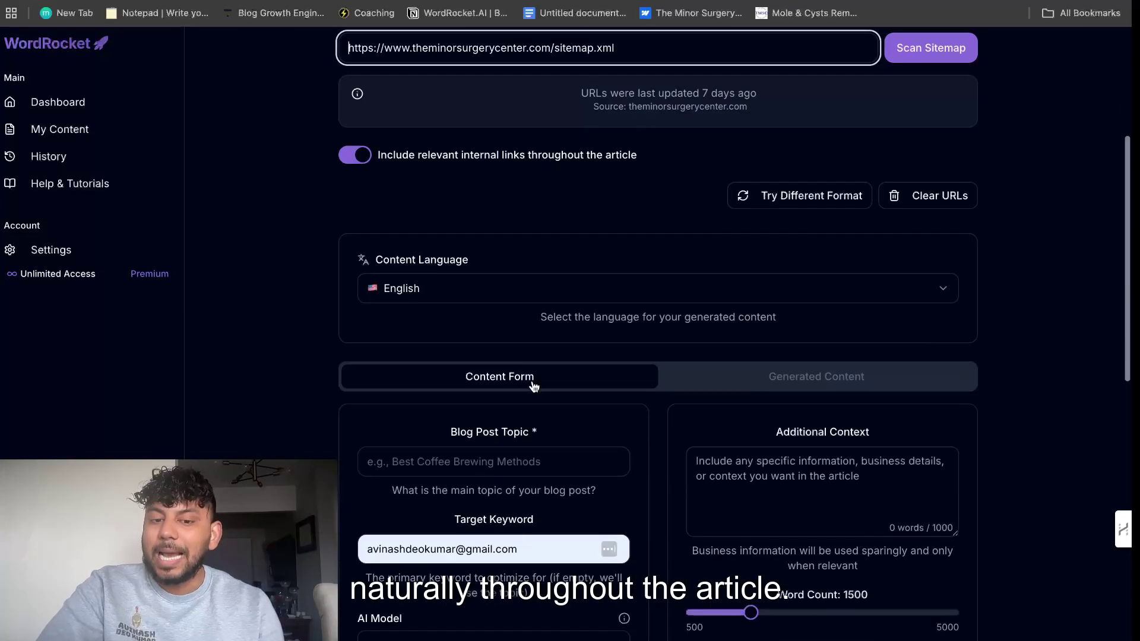
{"action": "scroll", "coordinate": [533, 386], "scroll_direction": "down", "scroll_amount": 3}
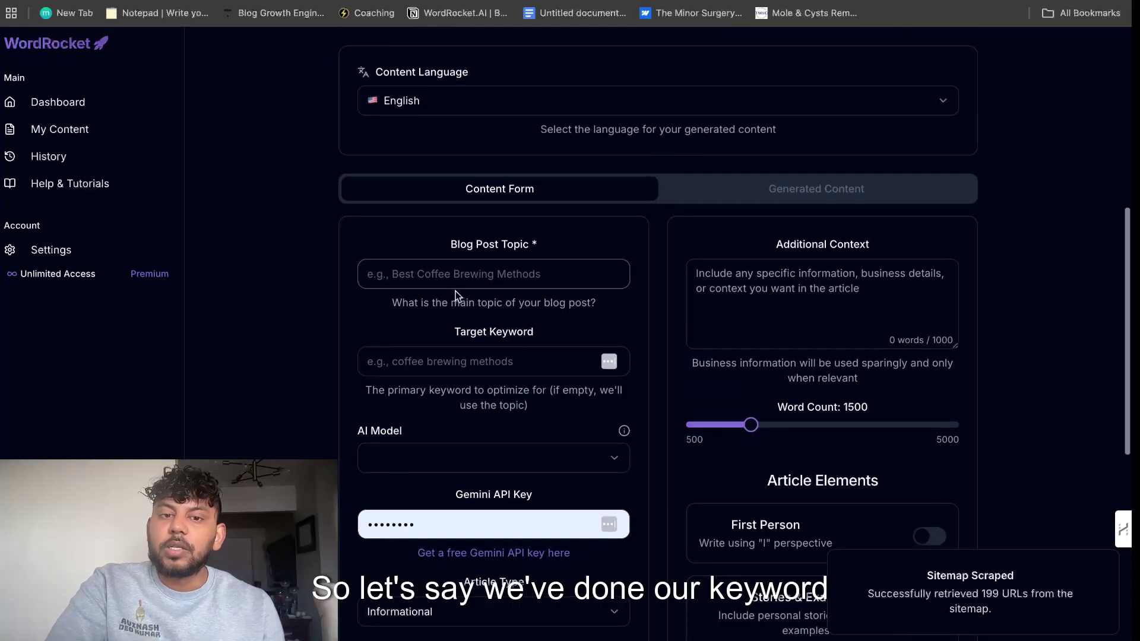
Fill the Gemini API key field of the content form from the browser's saved account credentials
{"action": "left_click", "coordinate": [455, 275]}
{"action": "left_click", "coordinate": [397, 525]}
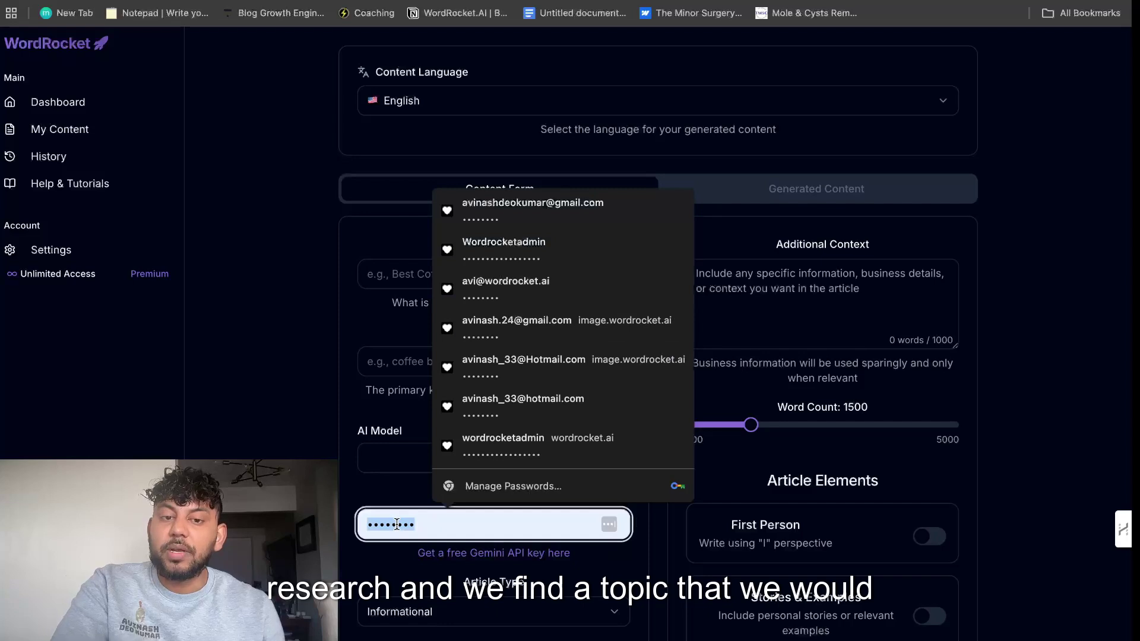
{"action": "left_click", "coordinate": [533, 205]}
Enter "How to buy save and buy your first home" as the blog post topic and copy that text
{"action": "left_click", "coordinate": [433, 278]}
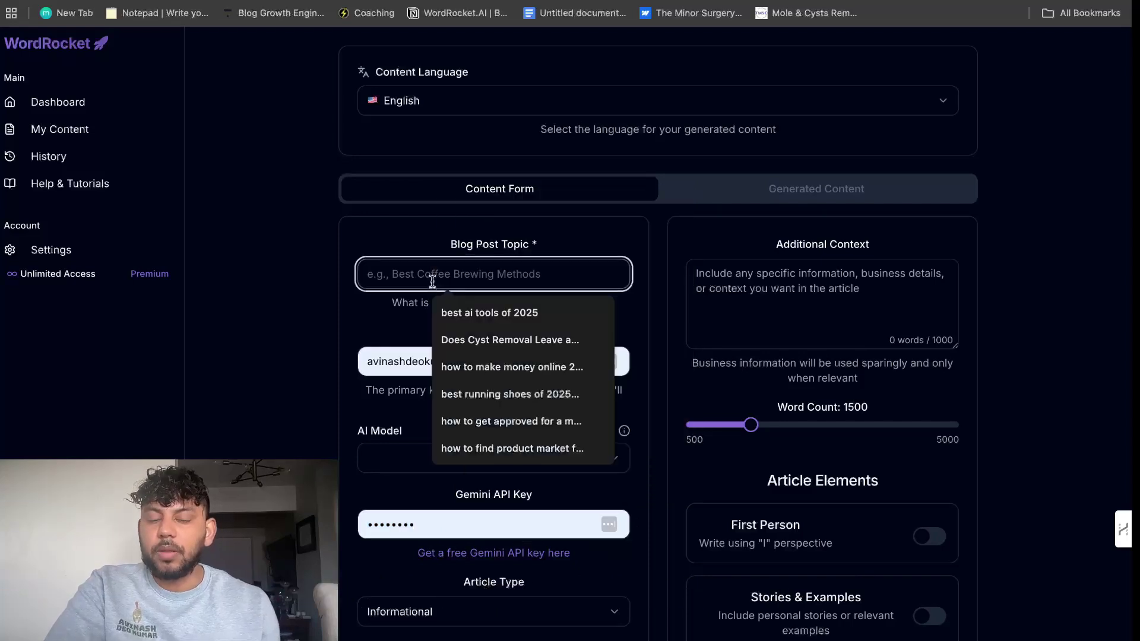
{"action": "type", "text": "How to buy save and buy your first home"}
{"action": "triple_click", "coordinate": [480, 277]}
{"action": "key", "text": "ctrl+c"}
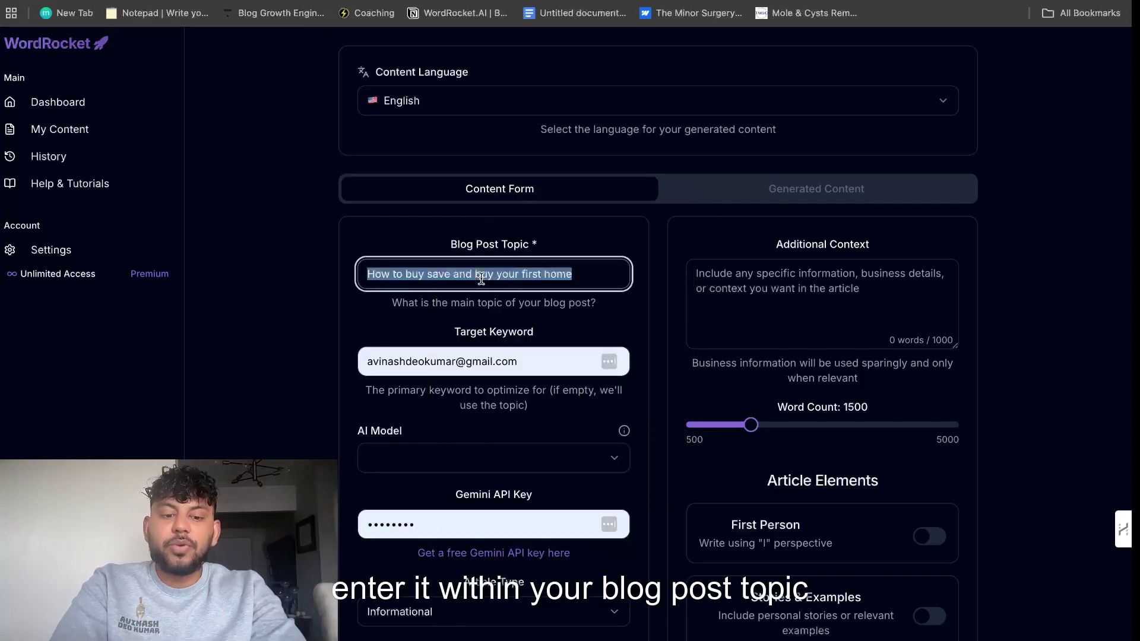
Replace the autofilled target keyword with "save and buy your first home", trimmed from the copied blog post topic
{"action": "left_click", "coordinate": [440, 361]}
{"action": "key", "text": "ctrl+a"}
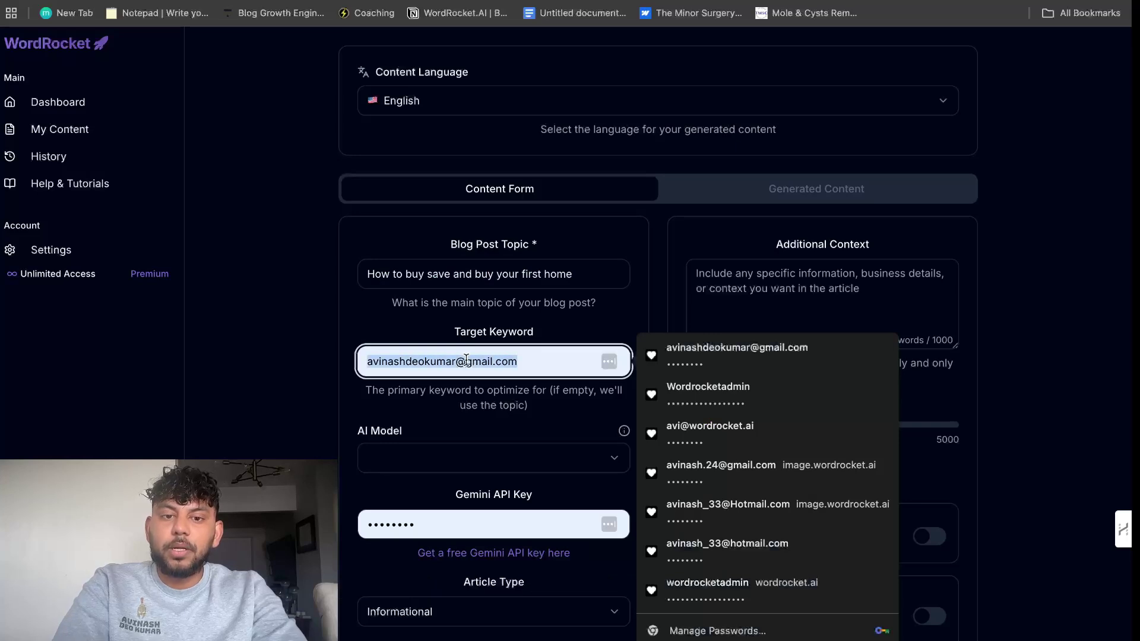
{"action": "key", "text": "BackSpace"}
{"action": "key", "text": "ctrl+v"}
{"action": "left_click_drag", "start_coordinate": [435, 361], "coordinate": [331, 369]}
{"action": "key", "text": "BackSpace"}
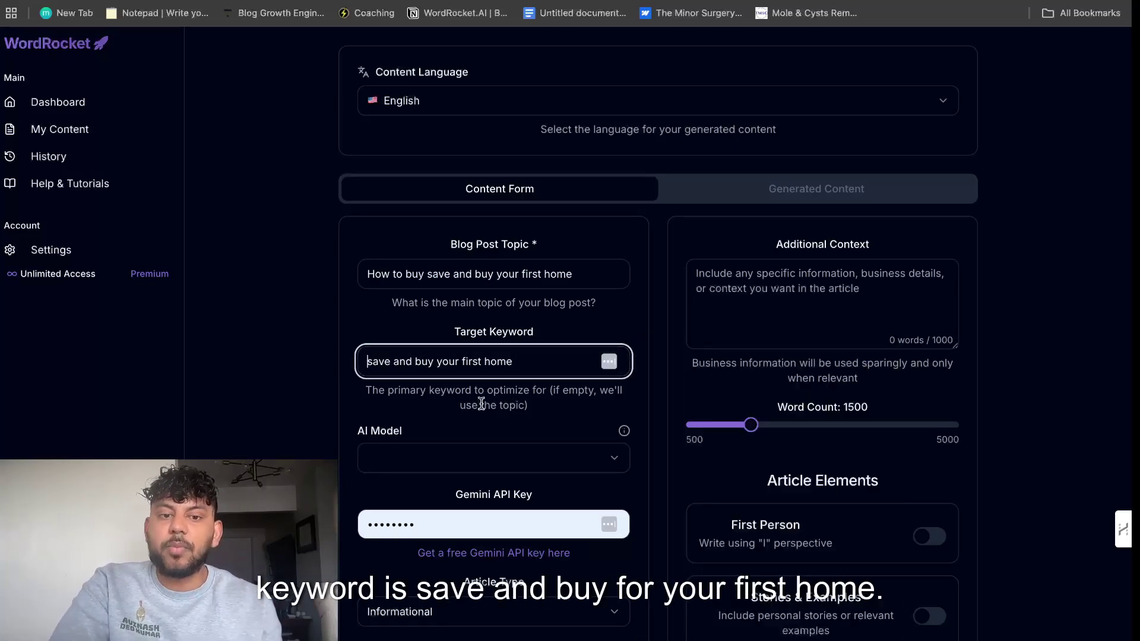
Choose Claude 3.7 Sonnet as the AI model for the article instead of Gemini 2.5 Pro
{"action": "left_click", "coordinate": [443, 455]}
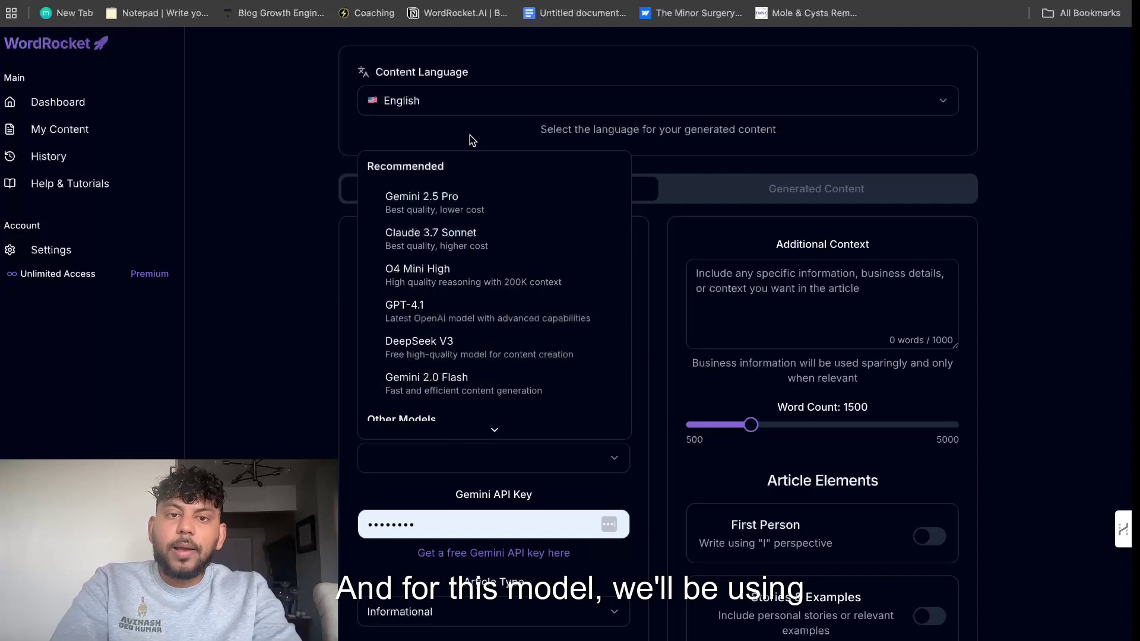
{"action": "left_click", "coordinate": [467, 204]}
{"action": "left_click", "coordinate": [443, 463]}
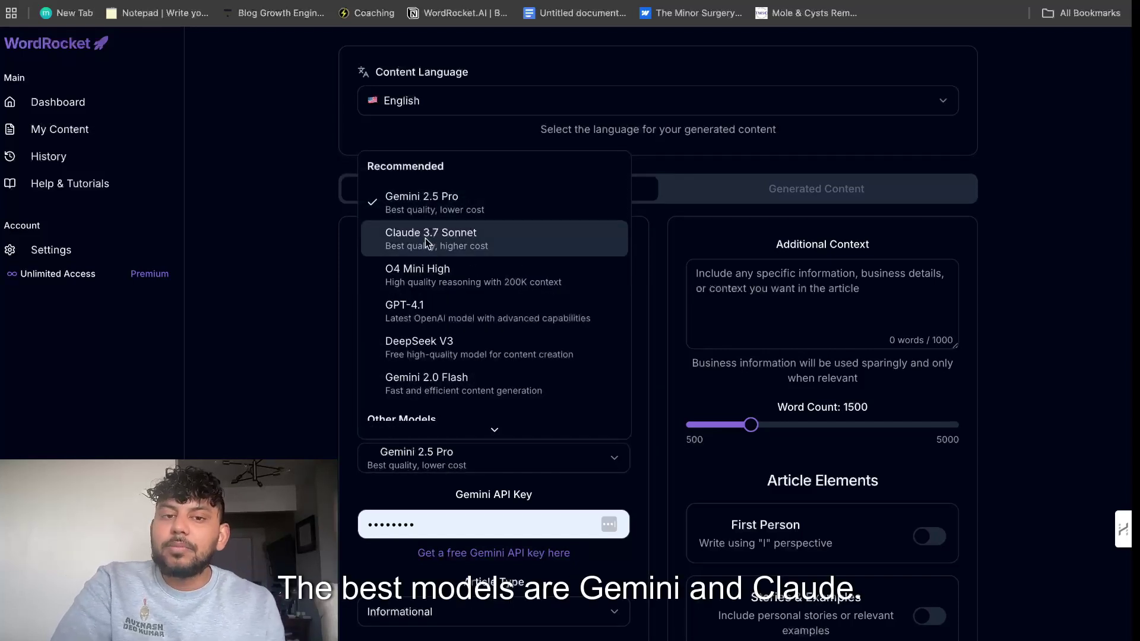
{"action": "left_click", "coordinate": [426, 234]}
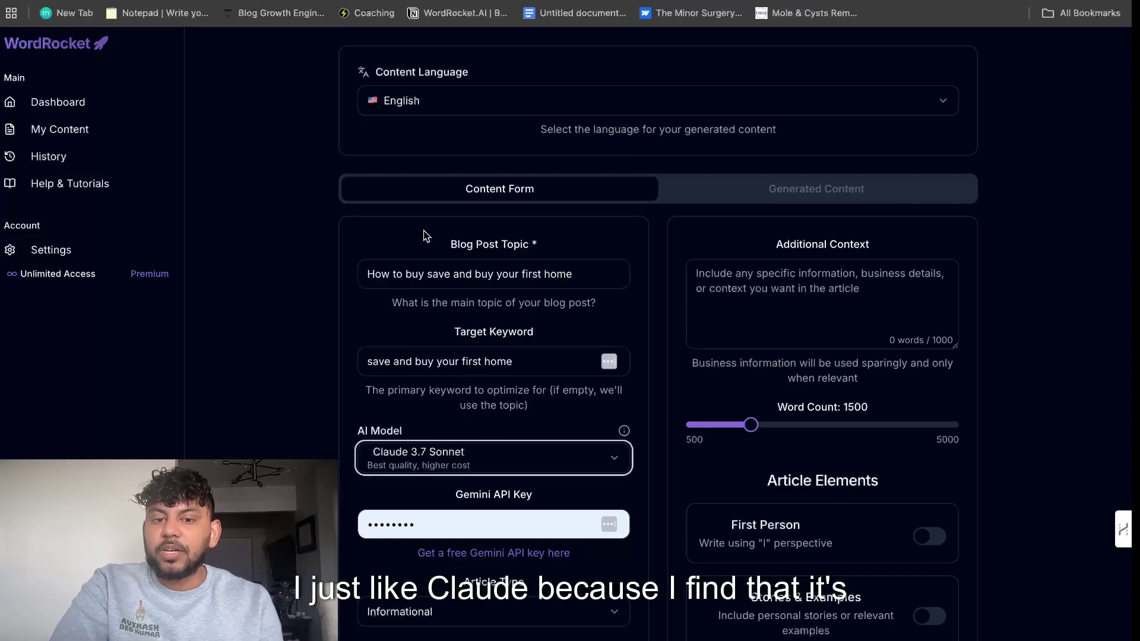
{"action": "left_click", "coordinate": [427, 528]}
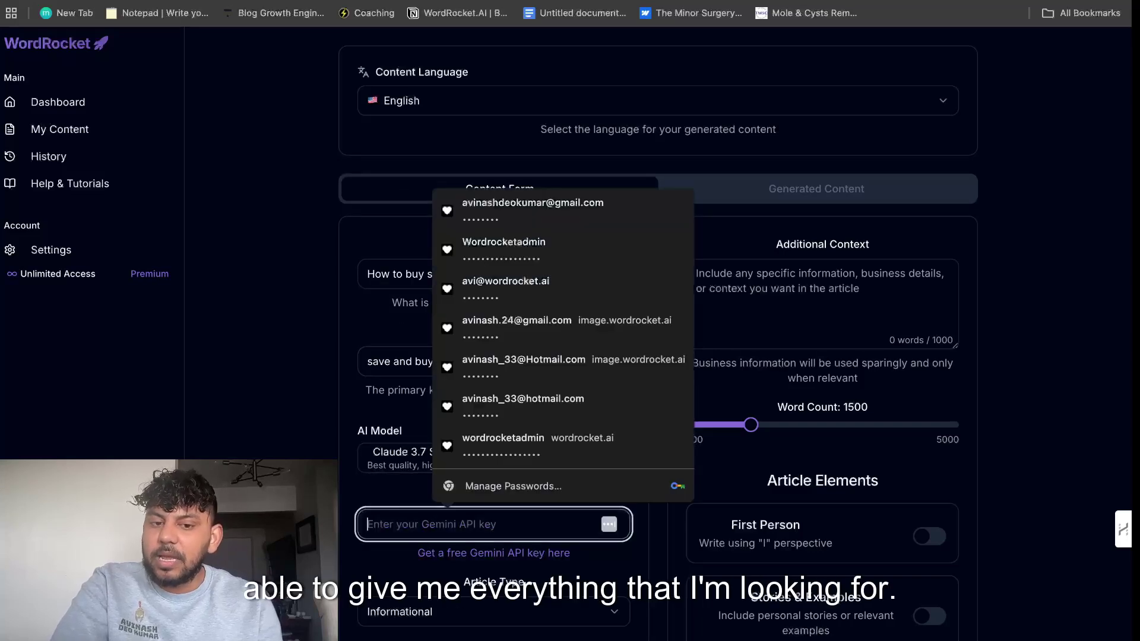
{"action": "left_click", "coordinate": [355, 504]}
{"action": "scroll", "coordinate": [433, 502], "scroll_direction": "down", "scroll_amount": 1}
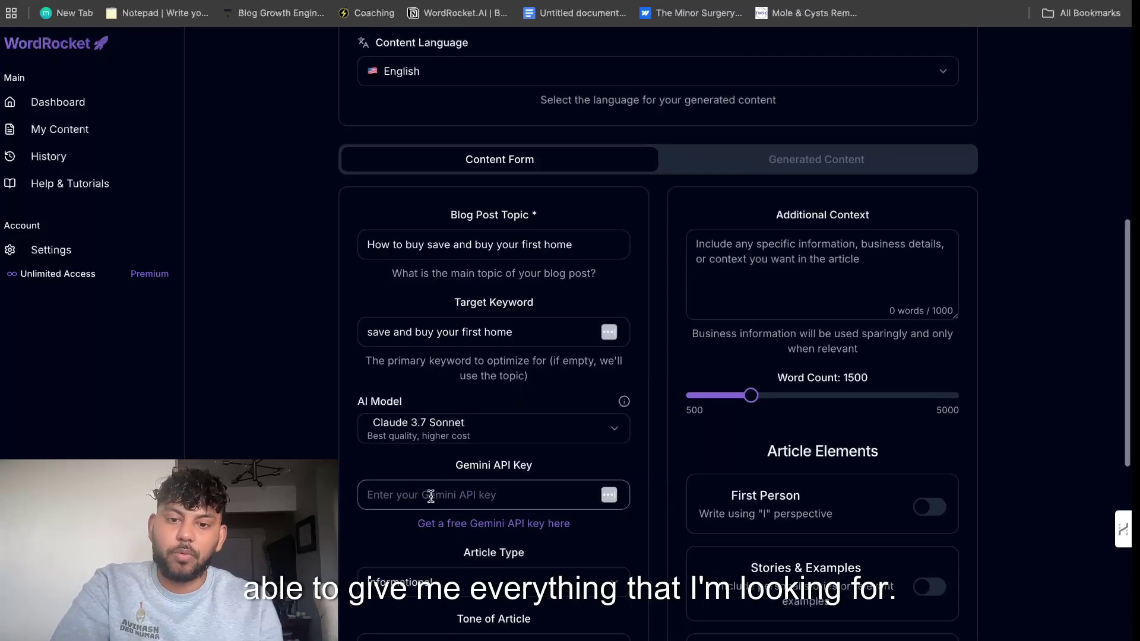
{"action": "left_click", "coordinate": [445, 437]}
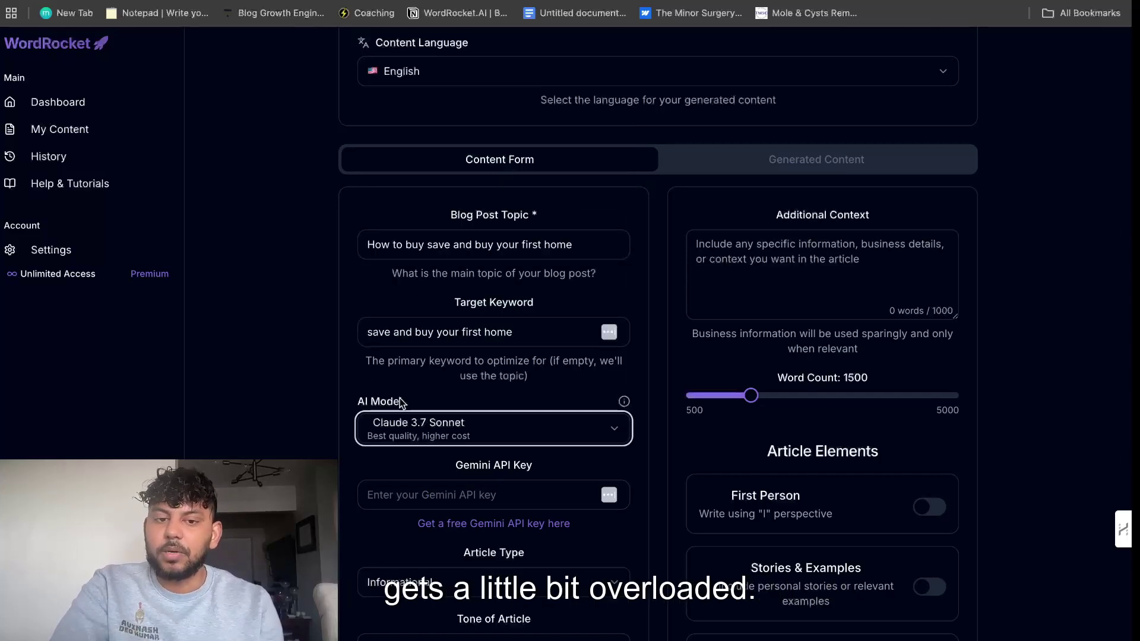
Check the article type and tone options, keeping Informational and Professional
{"action": "scroll", "coordinate": [402, 403], "scroll_direction": "down", "scroll_amount": 3}
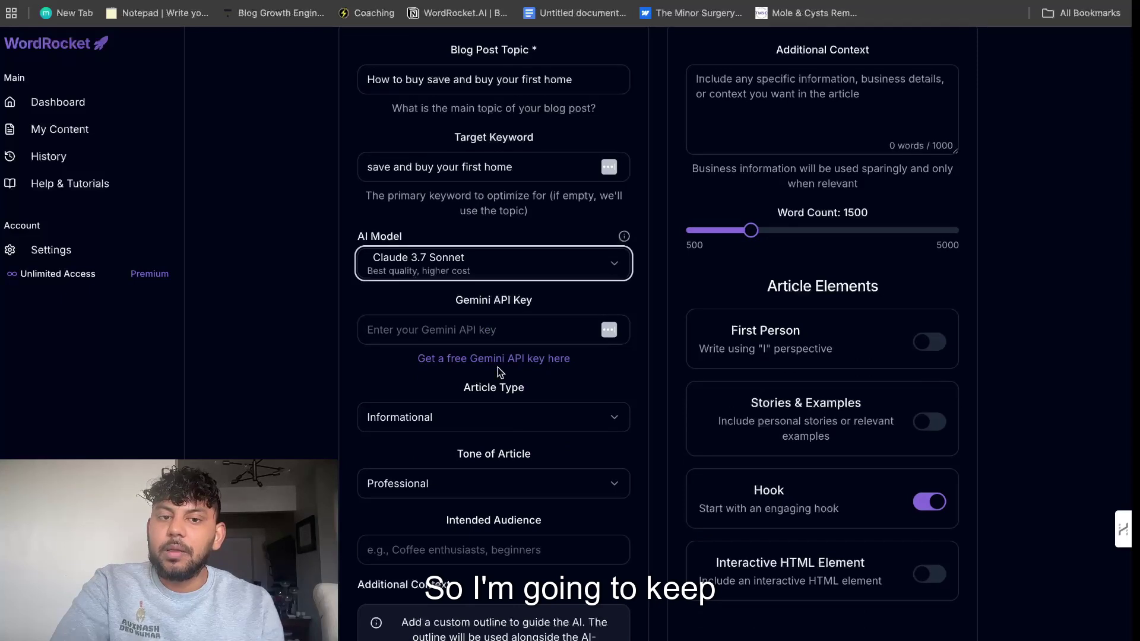
{"action": "scroll", "coordinate": [498, 367], "scroll_direction": "down", "scroll_amount": 2}
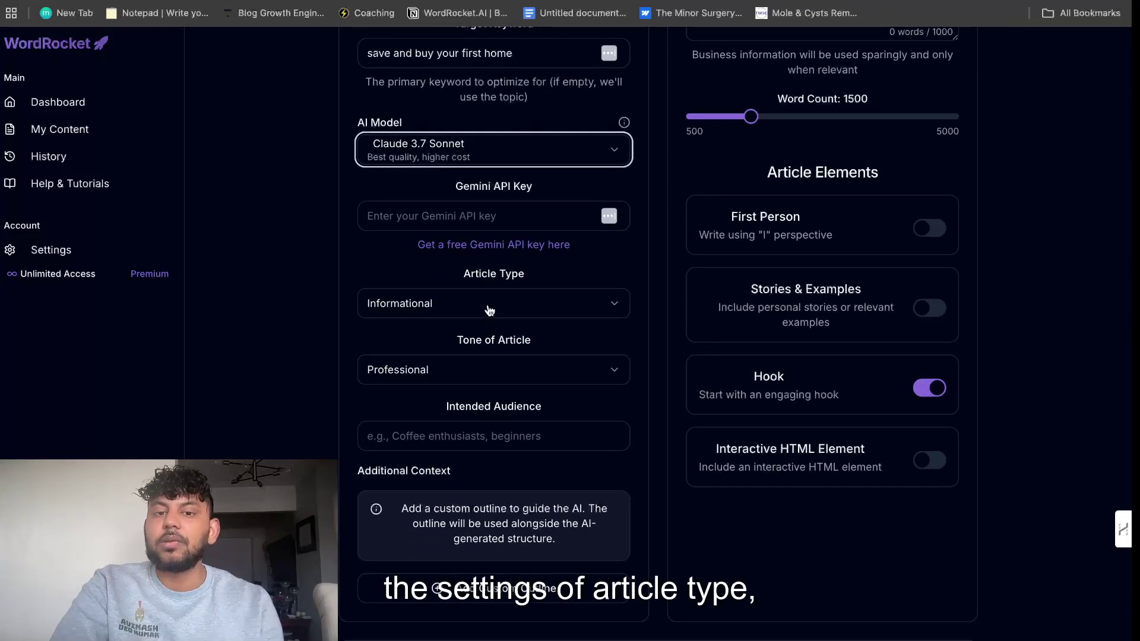
{"action": "left_click", "coordinate": [501, 301]}
{"action": "left_click", "coordinate": [499, 306]}
{"action": "left_click", "coordinate": [475, 371]}
{"action": "left_click", "coordinate": [478, 372]}
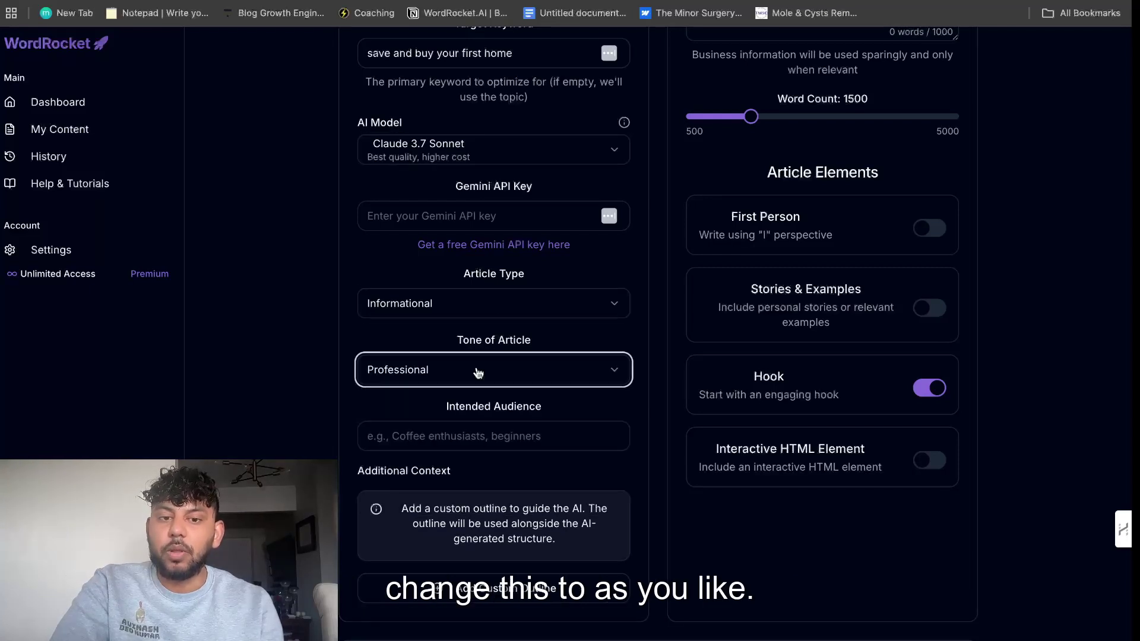
Set the word count to 3000 and enable the First Person and Interactive HTML Element article elements
{"action": "scroll", "coordinate": [728, 327], "scroll_direction": "up", "scroll_amount": 3}
{"action": "left_click_drag", "start_coordinate": [750, 326], "coordinate": [803, 328]}
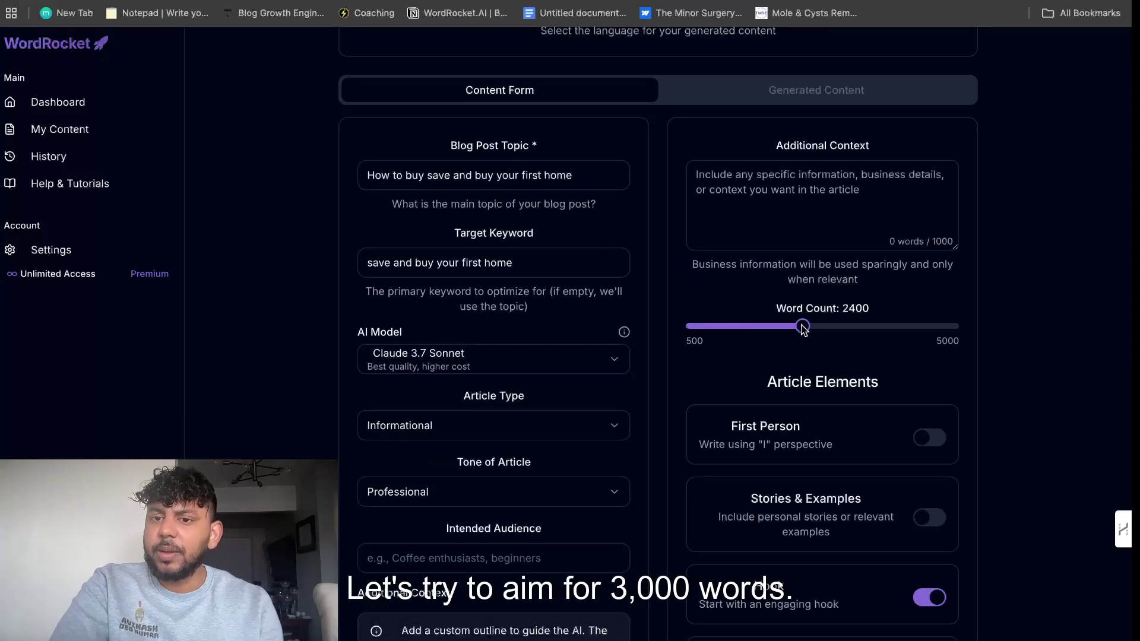
{"action": "scroll", "coordinate": [878, 356], "scroll_direction": "down", "scroll_amount": 3}
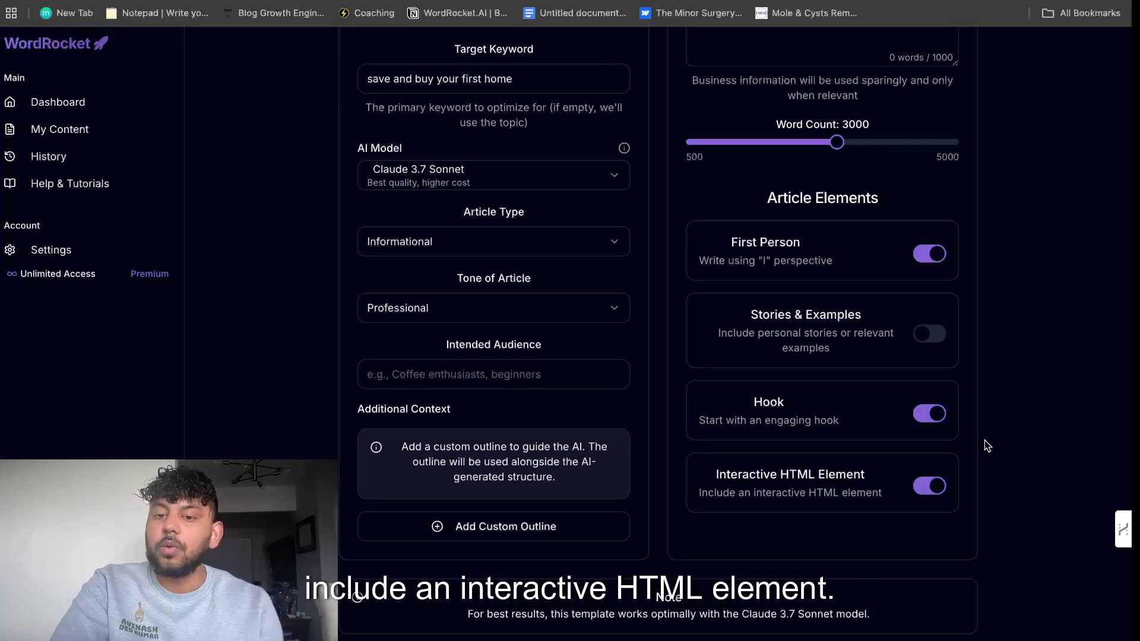
{"action": "scroll", "coordinate": [985, 446], "scroll_direction": "down", "scroll_amount": 2}
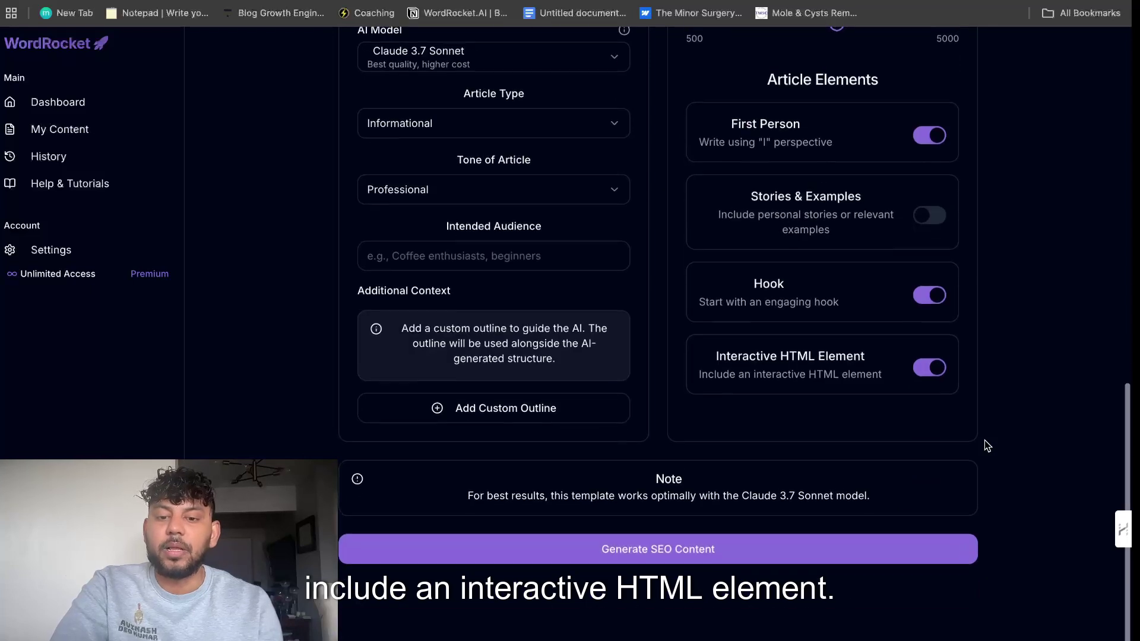
Check the form from the sitemap section down and generate the SEO content for the first-home blog post
{"action": "left_click_drag", "start_coordinate": [704, 380], "coordinate": [921, 430]}
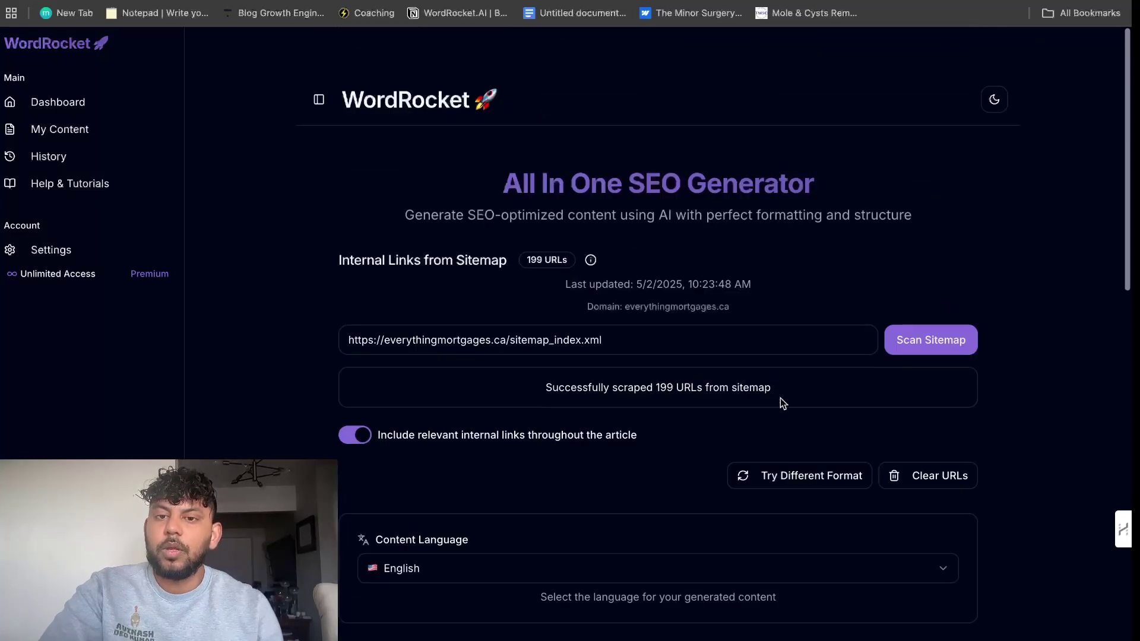
{"action": "scroll", "coordinate": [781, 398], "scroll_direction": "down", "scroll_amount": 15}
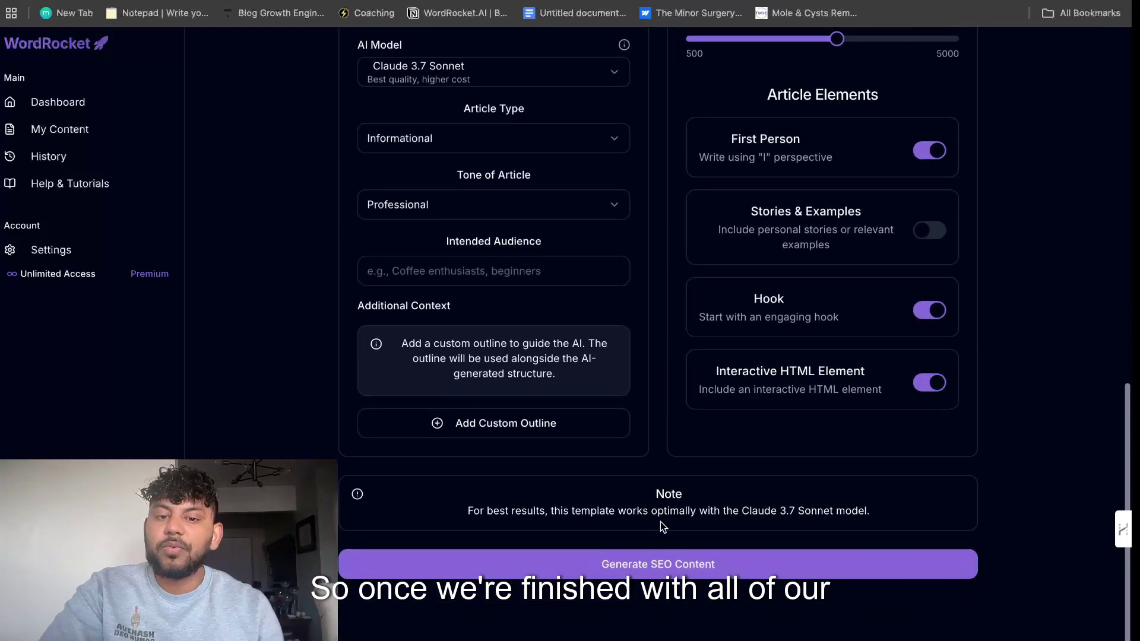
{"action": "left_click", "coordinate": [660, 565]}
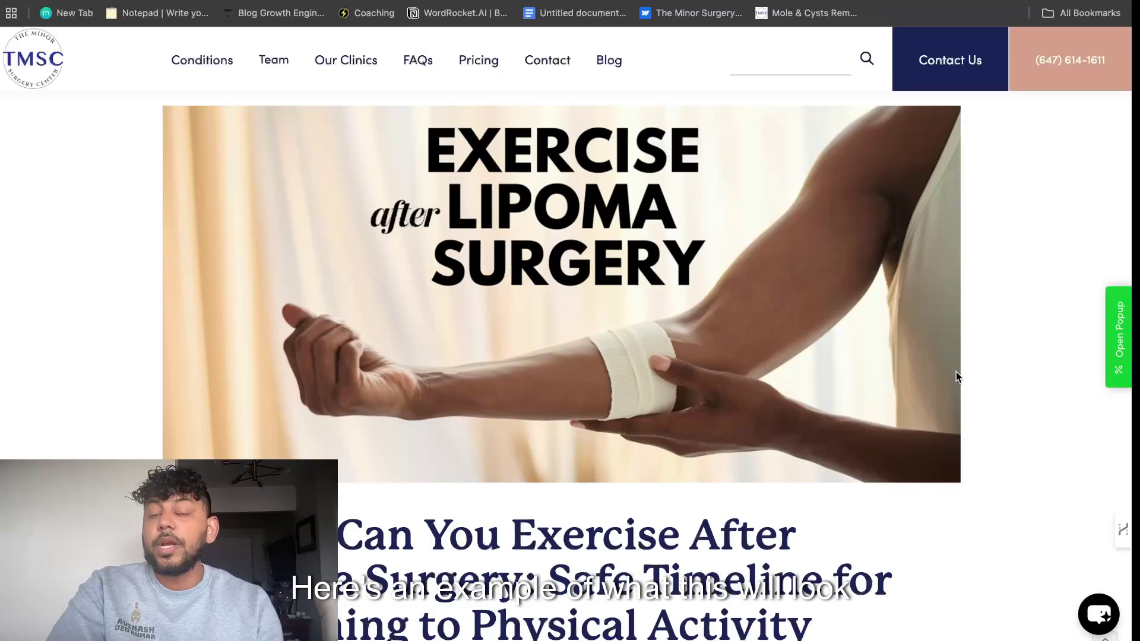
Examine the example article on exercising after lipoma surgery, down to its embedded Personalized Post-Lipoma Surgery Exercise Timeline form
{"action": "scroll", "coordinate": [956, 372], "scroll_direction": "down", "scroll_amount": 2}
{"action": "scroll", "coordinate": [957, 372], "scroll_direction": "up", "scroll_amount": 2}
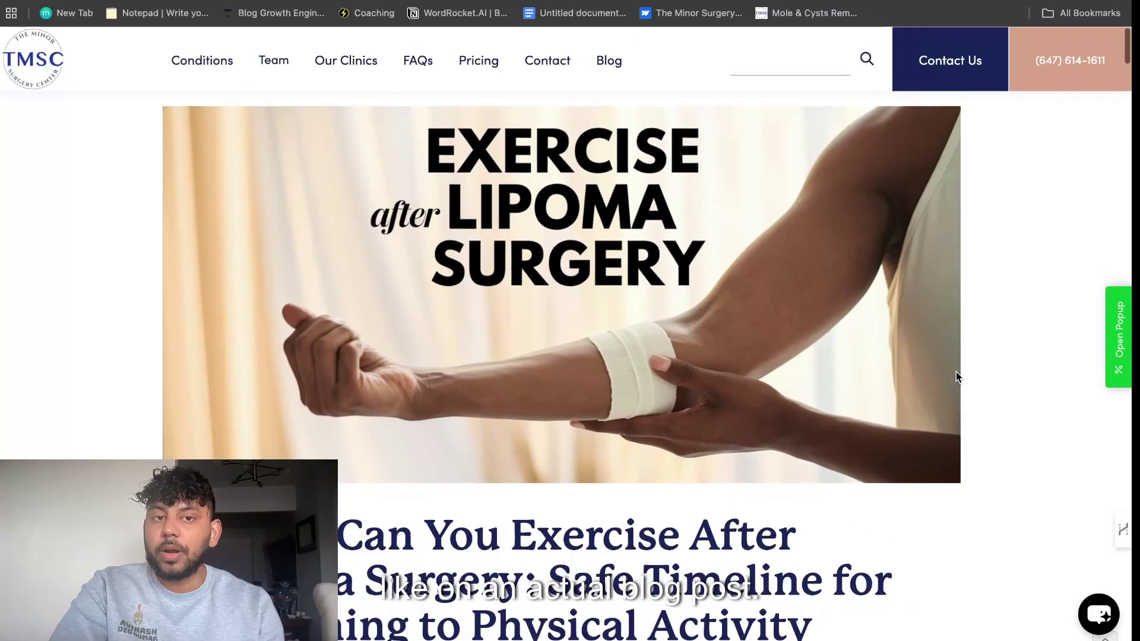
{"action": "scroll", "coordinate": [956, 372], "scroll_direction": "down", "scroll_amount": 5}
{"action": "scroll", "coordinate": [956, 371], "scroll_direction": "down", "scroll_amount": 3}
{"action": "scroll", "coordinate": [1000, 310], "scroll_direction": "up", "scroll_amount": 8}
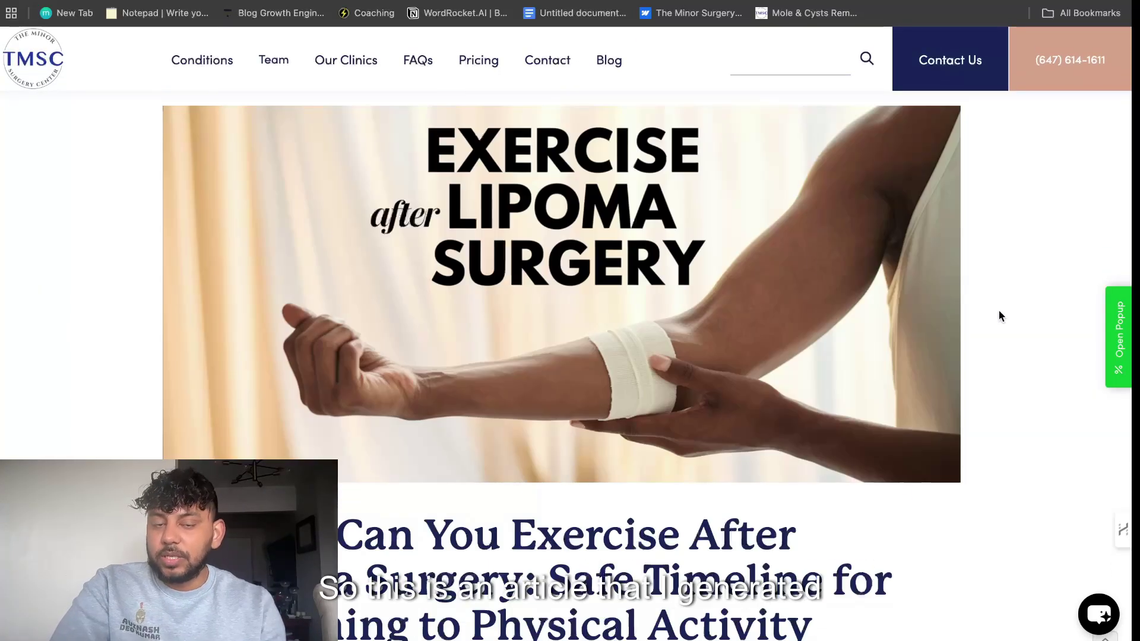
{"action": "scroll", "coordinate": [813, 292], "scroll_direction": "down", "scroll_amount": 3}
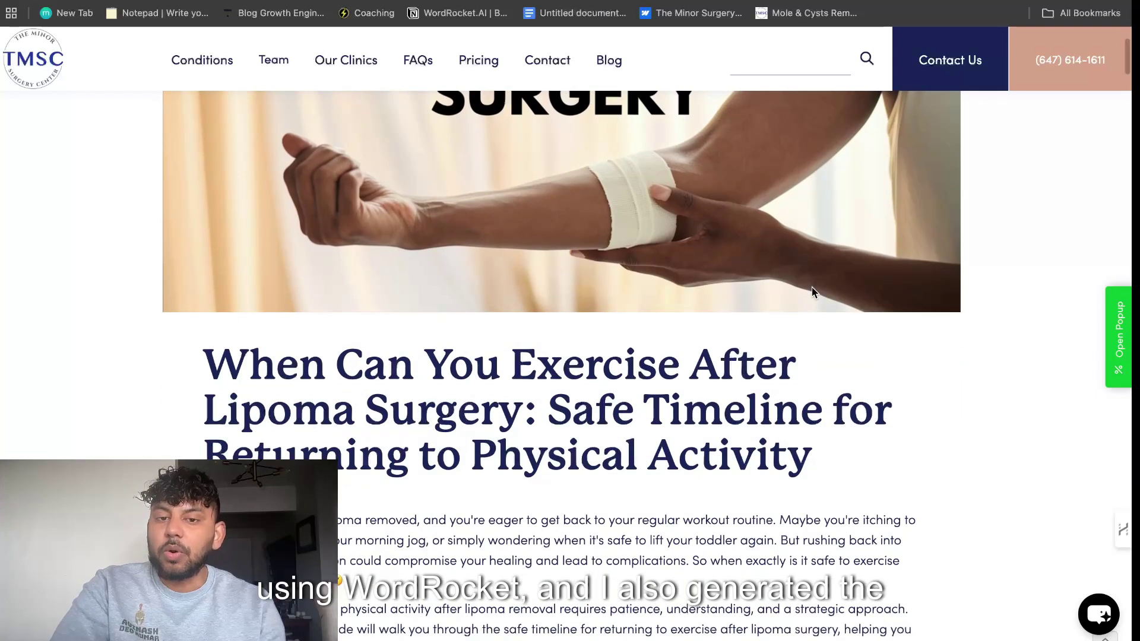
{"action": "scroll", "coordinate": [811, 287], "scroll_direction": "up", "scroll_amount": 3}
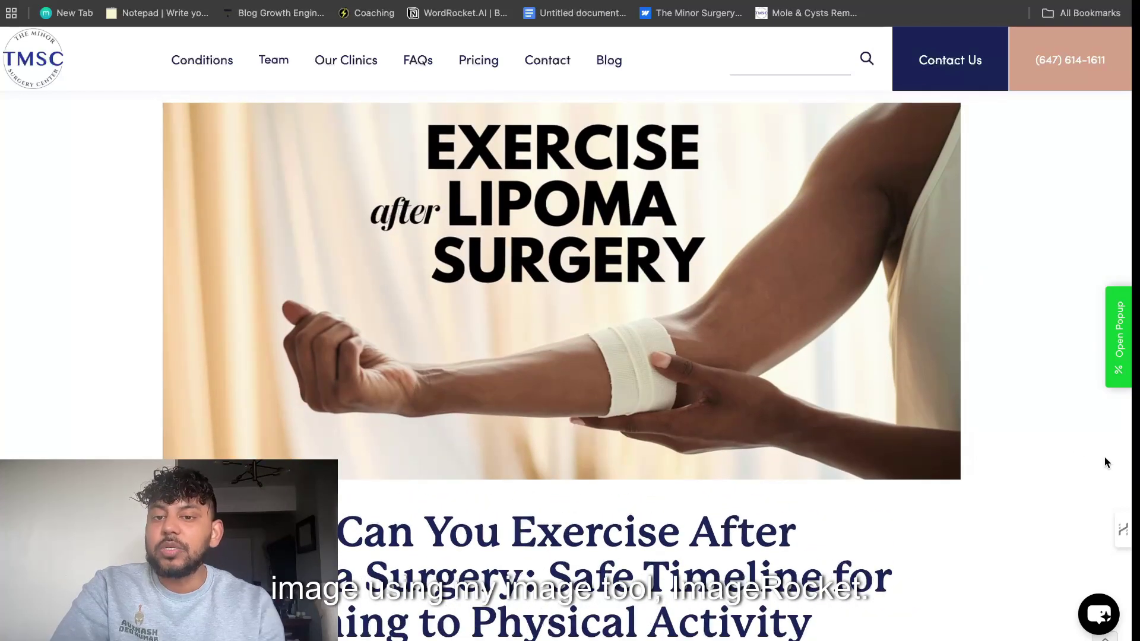
{"action": "scroll", "coordinate": [1011, 402], "scroll_direction": "down", "scroll_amount": 10}
{"action": "scroll", "coordinate": [1011, 403], "scroll_direction": "up", "scroll_amount": 4}
{"action": "scroll", "coordinate": [1011, 402], "scroll_direction": "down", "scroll_amount": 15}
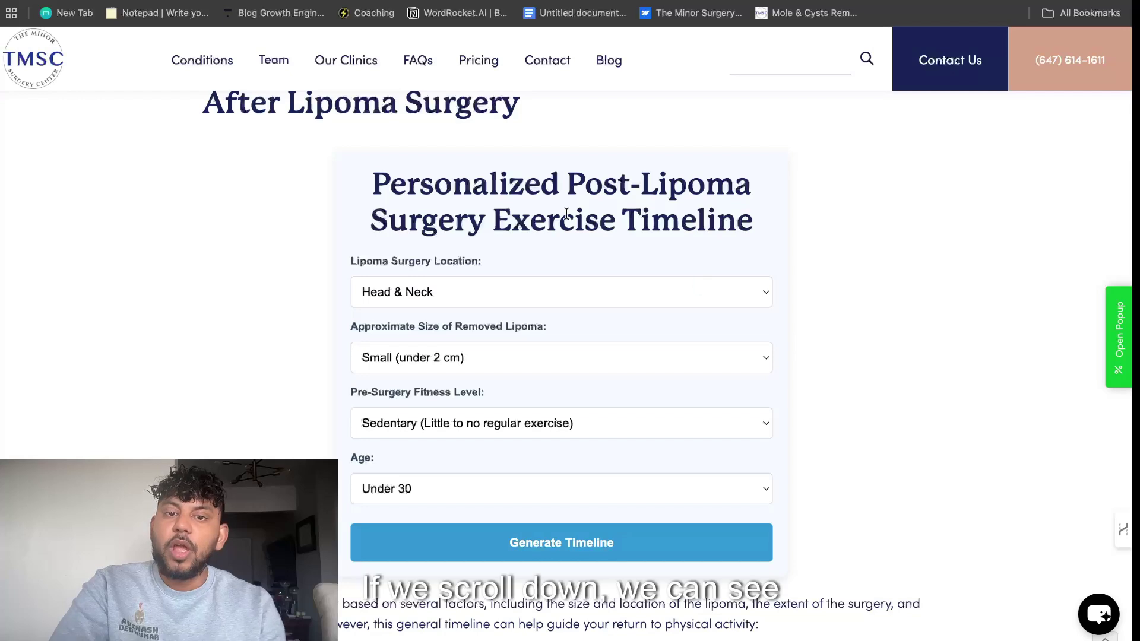
{"action": "triple_click", "coordinate": [526, 211]}
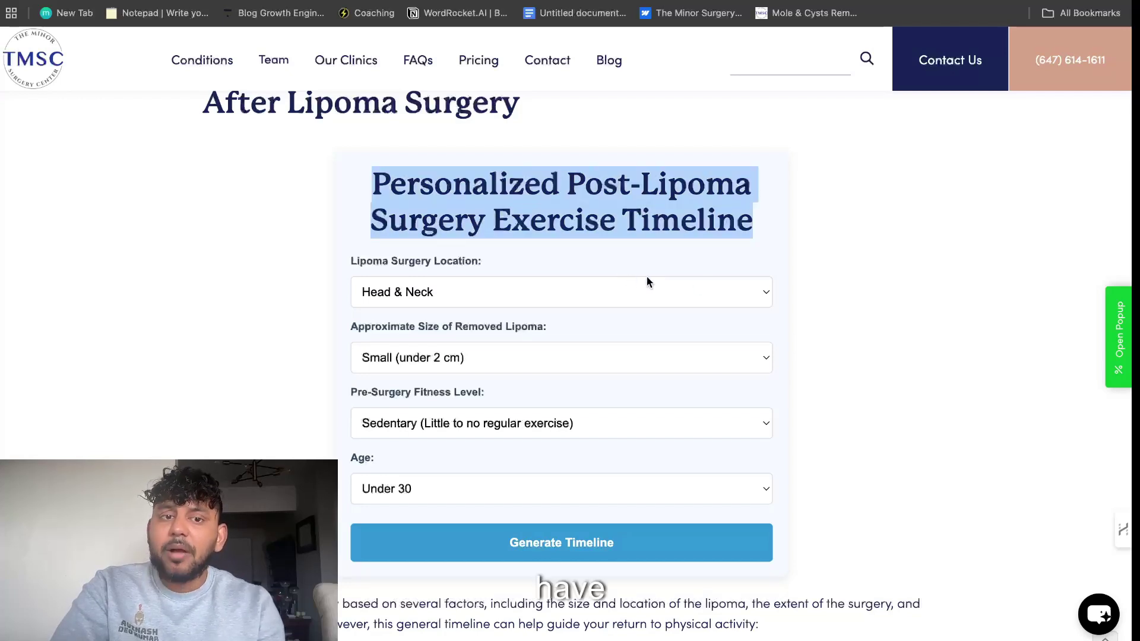
{"action": "scroll", "coordinate": [639, 304], "scroll_direction": "up", "scroll_amount": 3}
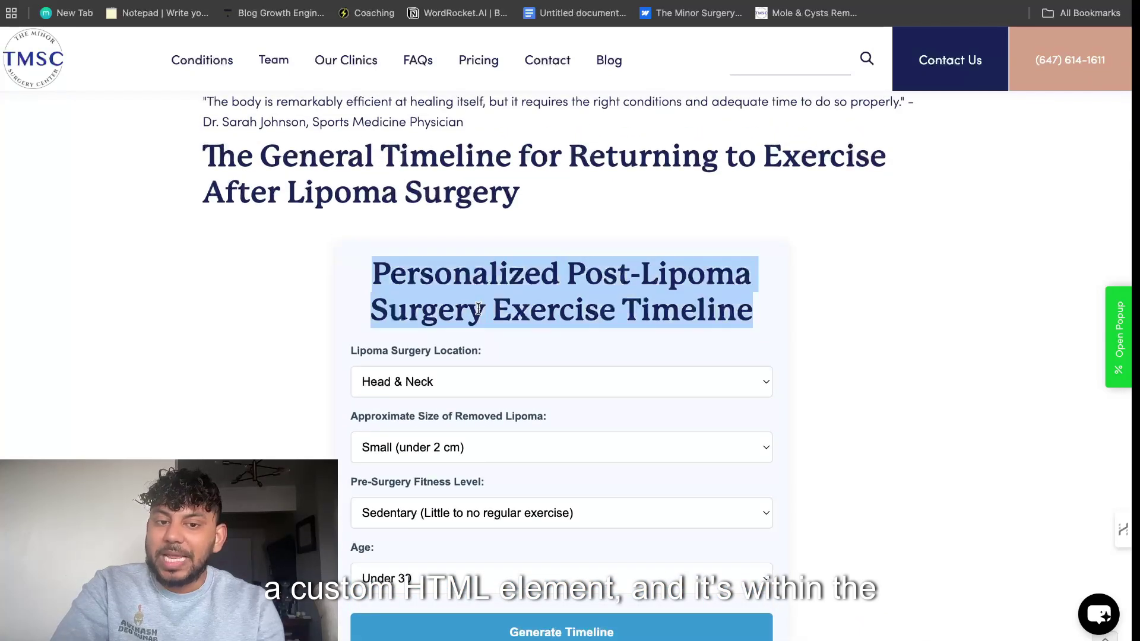
{"action": "scroll", "coordinate": [468, 307], "scroll_direction": "down", "scroll_amount": 1}
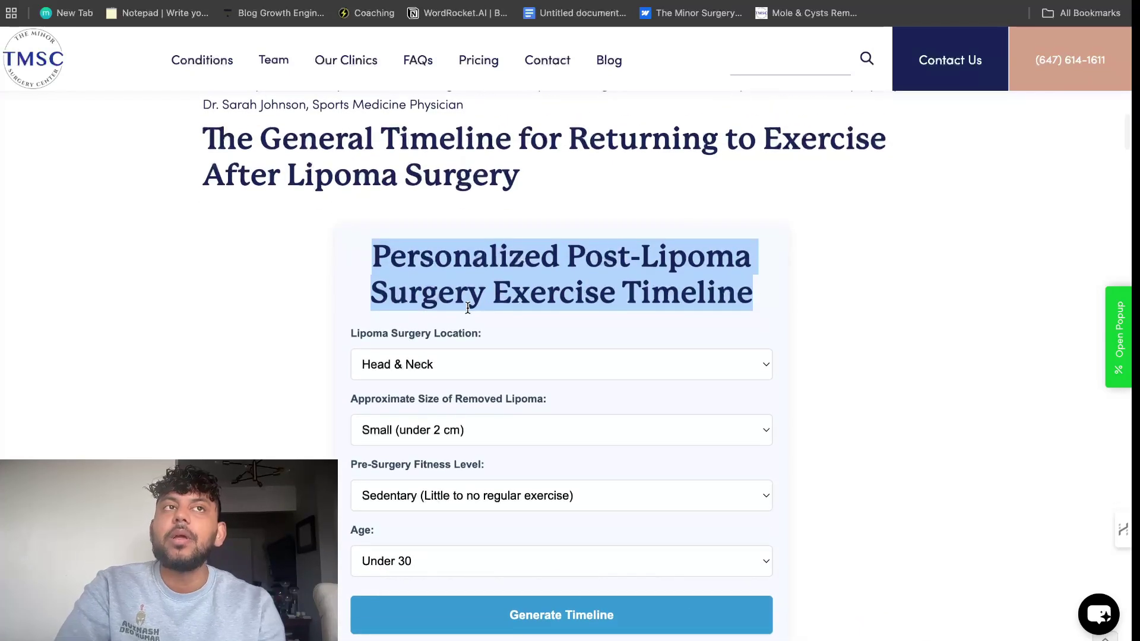
Generate a personalized exercise timeline for Trunk & Back, Medium (2-5 cm), Moderate (Regular light exercise 1-3 times/week) and age 30-50
{"action": "left_click", "coordinate": [494, 365]}
{"action": "left_click", "coordinate": [471, 344]}
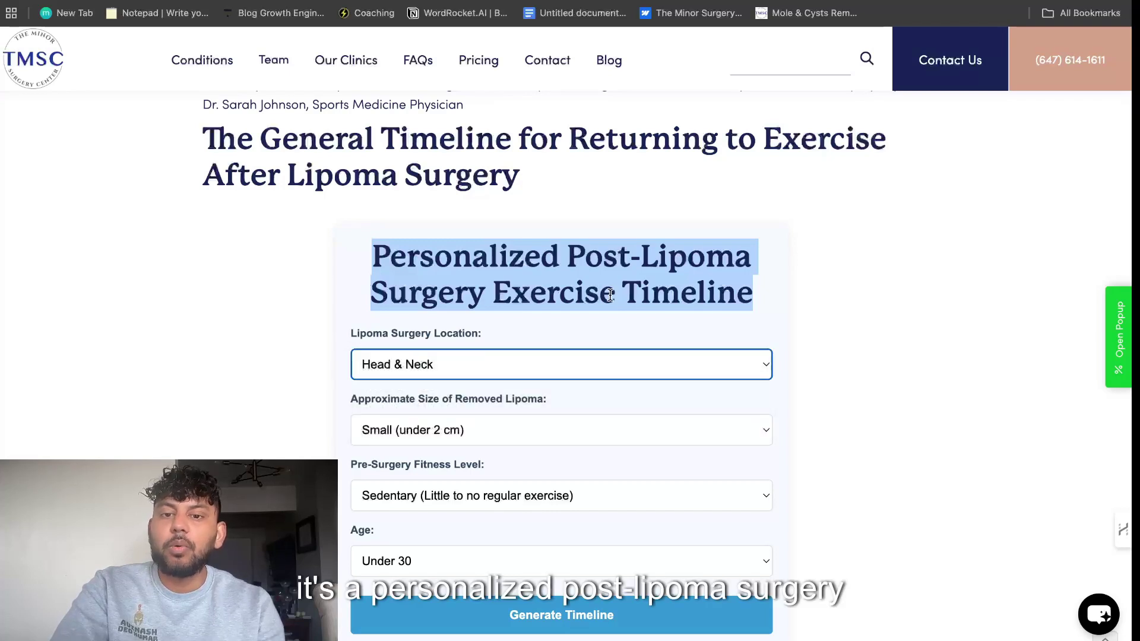
{"action": "left_click", "coordinate": [584, 362]}
{"action": "left_click", "coordinate": [579, 385]}
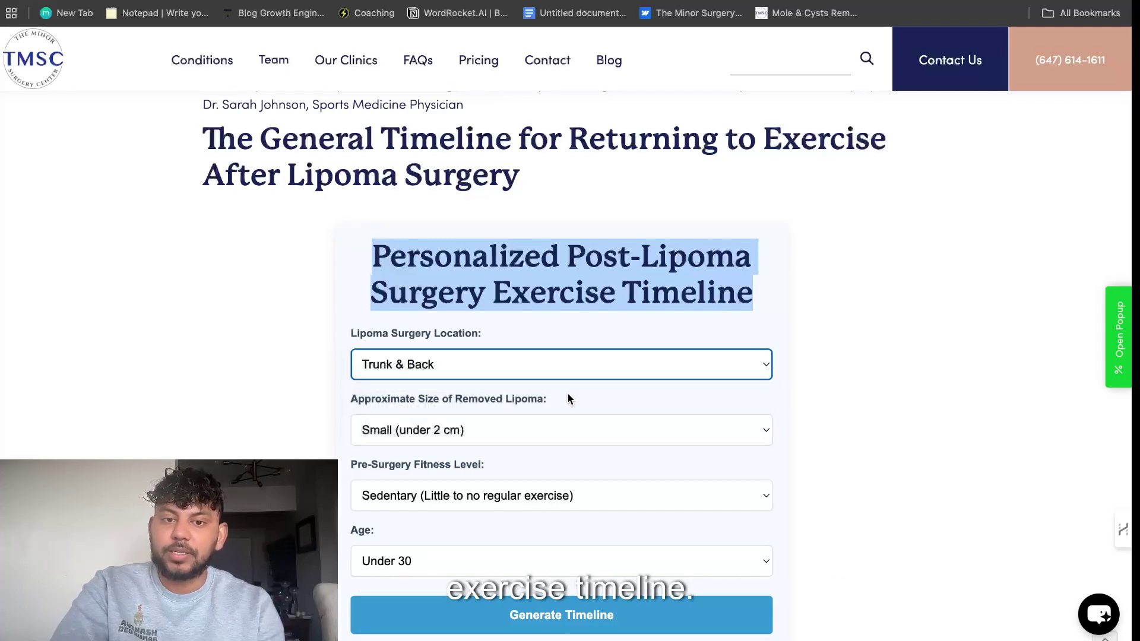
{"action": "scroll", "coordinate": [568, 400], "scroll_direction": "down", "scroll_amount": 1}
{"action": "left_click", "coordinate": [558, 408]}
{"action": "left_click", "coordinate": [549, 441]}
{"action": "left_click", "coordinate": [534, 490]}
{"action": "left_click", "coordinate": [529, 505]}
{"action": "left_click", "coordinate": [515, 543]}
{"action": "left_click", "coordinate": [508, 573]}
{"action": "left_click", "coordinate": [561, 609]}
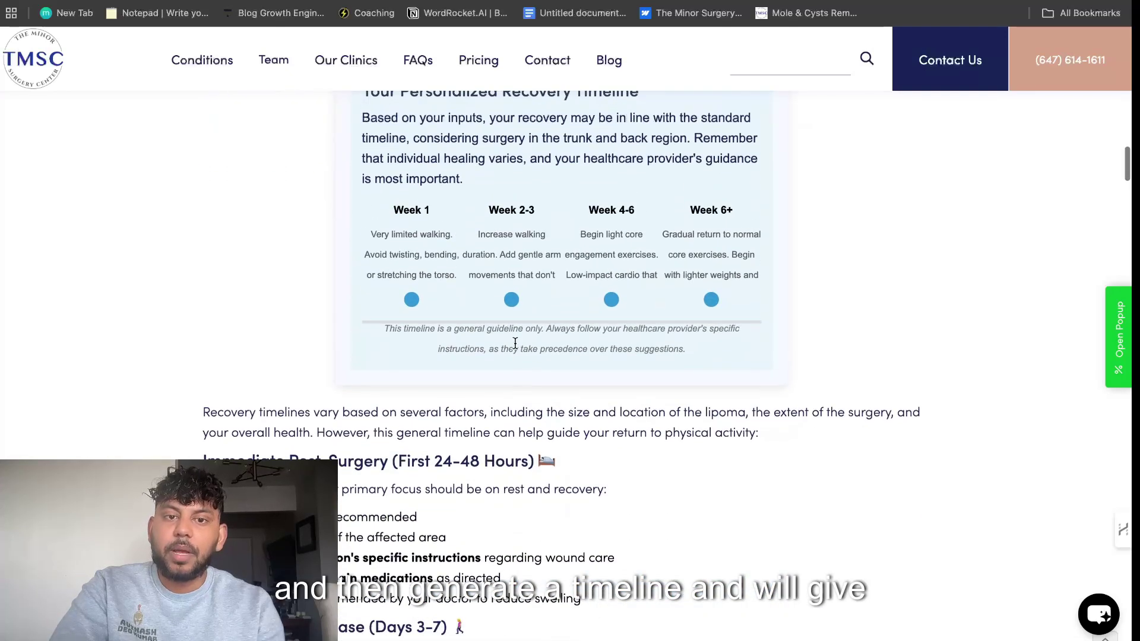
Examine the generated recovery timeline and how it sits in the article, and read on through the exercise sections to the weekly plan
{"action": "scroll", "coordinate": [430, 277], "scroll_direction": "up", "scroll_amount": 2}
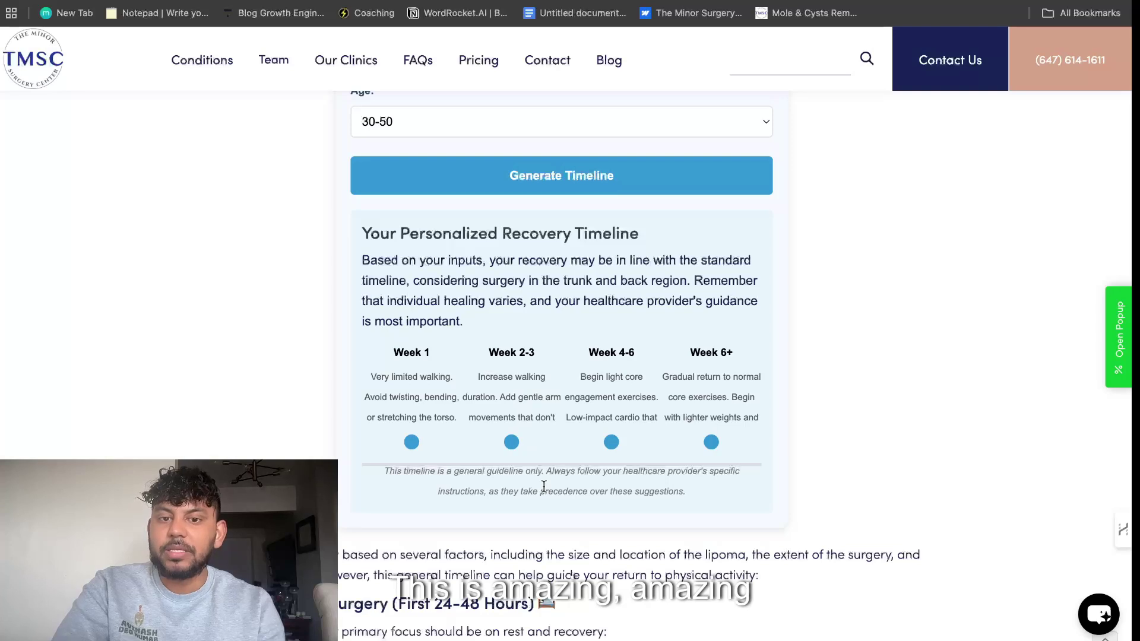
{"action": "scroll", "coordinate": [475, 379], "scroll_direction": "up", "scroll_amount": 8}
{"action": "triple_click", "coordinate": [494, 374]}
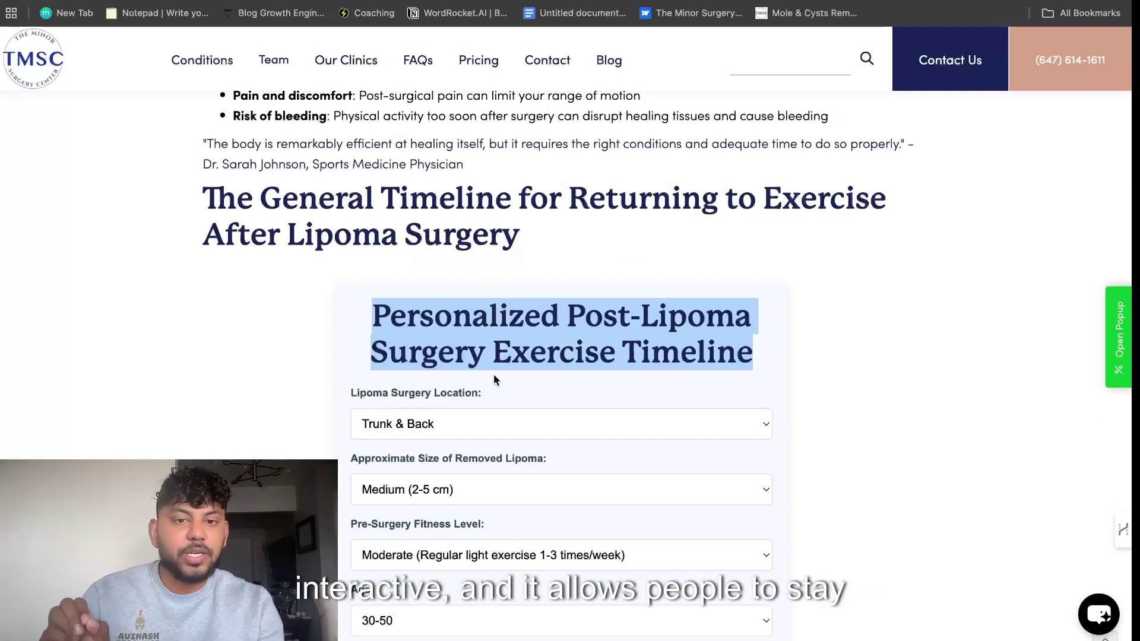
{"action": "scroll", "coordinate": [494, 377], "scroll_direction": "up", "scroll_amount": 15}
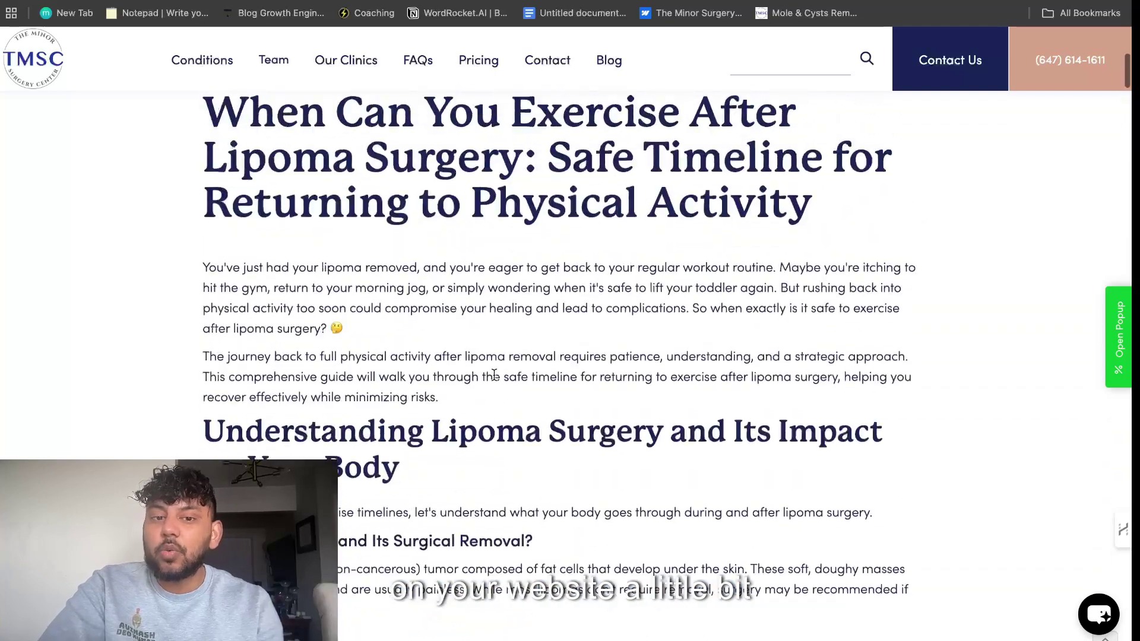
{"action": "scroll", "coordinate": [494, 379], "scroll_direction": "down", "scroll_amount": 11}
{"action": "scroll", "coordinate": [495, 379], "scroll_direction": "up", "scroll_amount": 6}
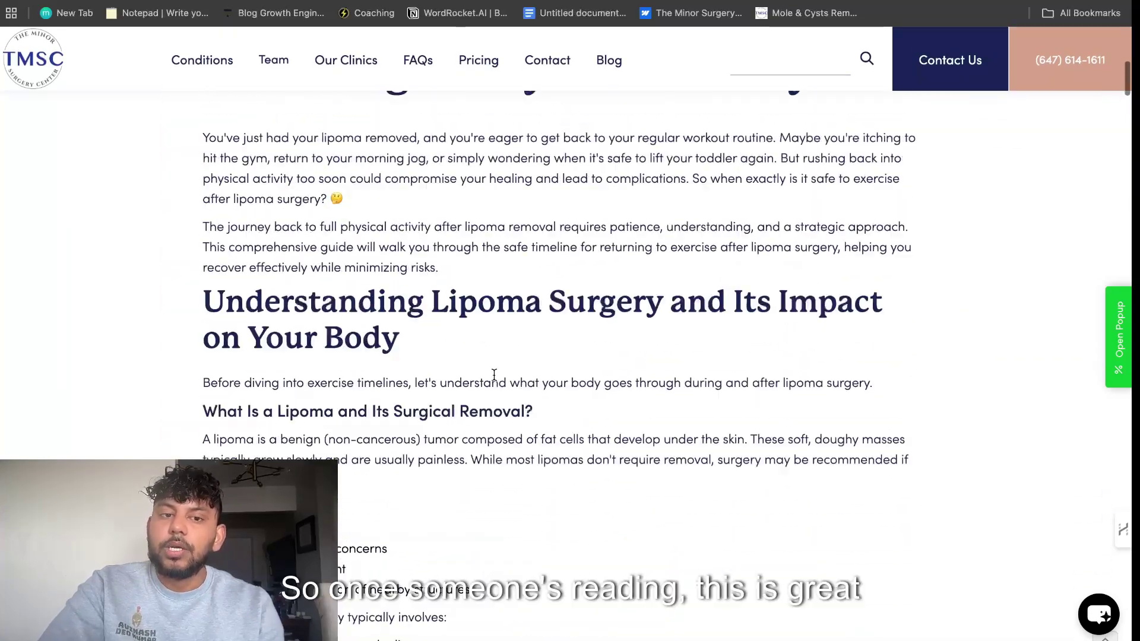
{"action": "scroll", "coordinate": [494, 379], "scroll_direction": "down", "scroll_amount": 15}
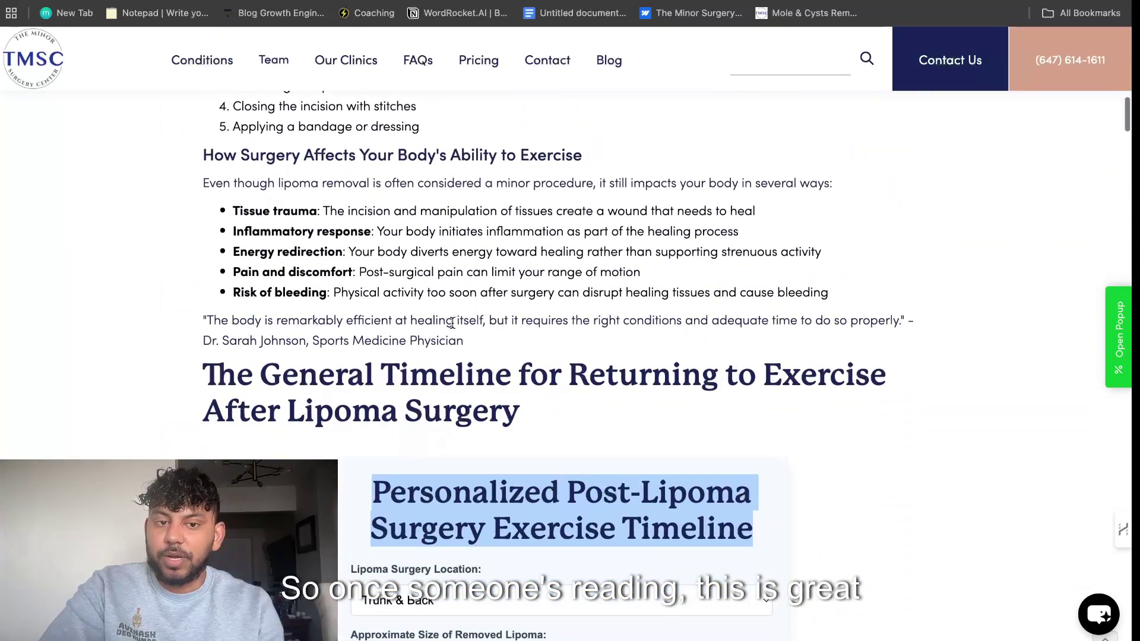
{"action": "scroll", "coordinate": [475, 315], "scroll_direction": "down", "scroll_amount": 10}
{"action": "scroll", "coordinate": [498, 297], "scroll_direction": "up", "scroll_amount": 5}
{"action": "scroll", "coordinate": [499, 291], "scroll_direction": "down", "scroll_amount": 2}
{"action": "scroll", "coordinate": [499, 282], "scroll_direction": "down", "scroll_amount": 15}
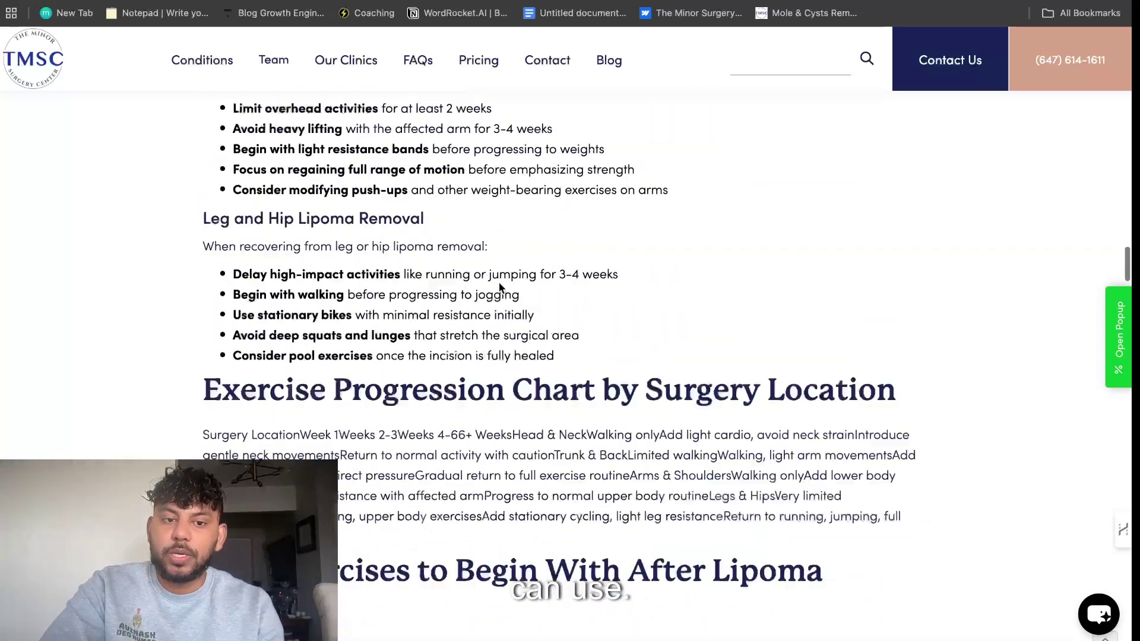
{"action": "scroll", "coordinate": [499, 282], "scroll_direction": "down", "scroll_amount": 20}
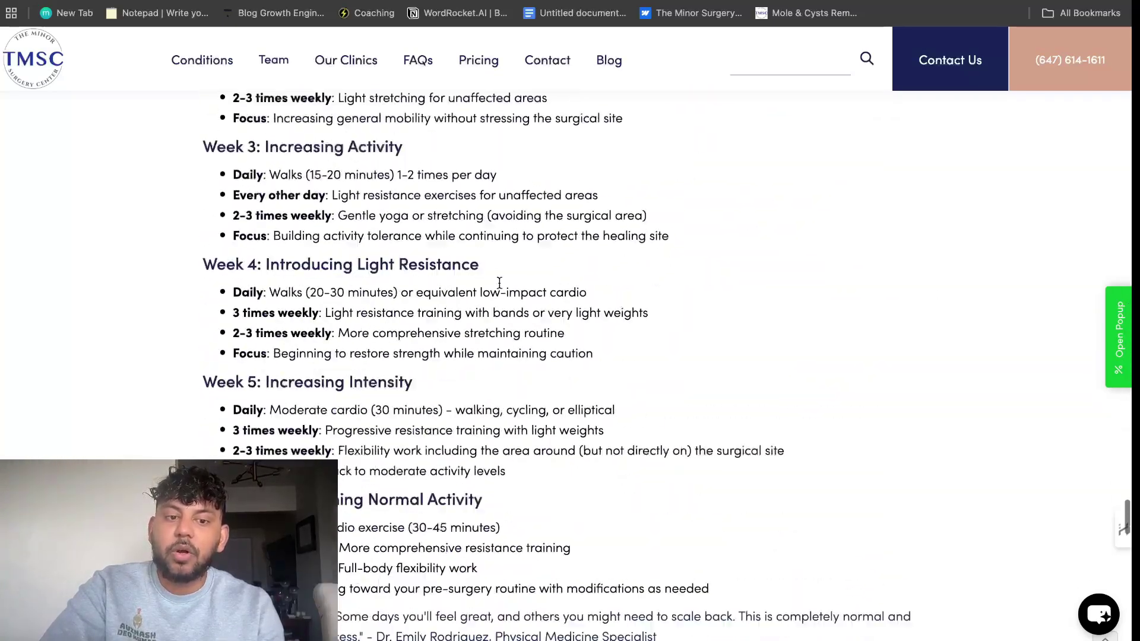
Examine the rest of the lipoma example article, including its closing sections, formatting and embedded timeline form, and return to its introduction
{"action": "scroll", "coordinate": [499, 283], "scroll_direction": "down", "scroll_amount": 20}
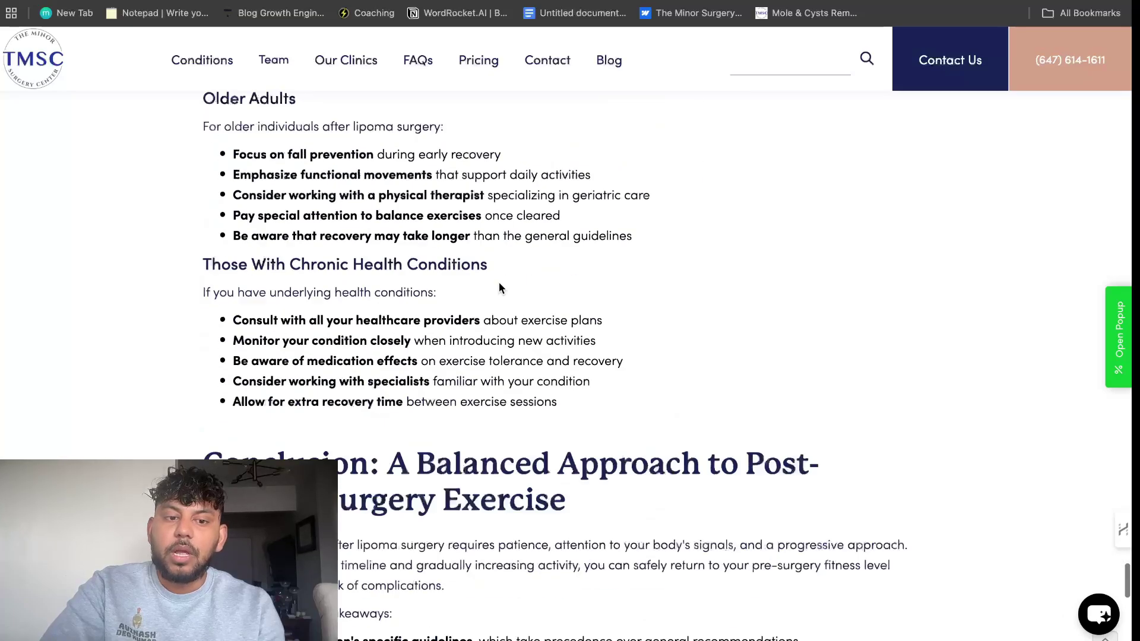
{"action": "scroll", "coordinate": [499, 284], "scroll_direction": "down", "scroll_amount": 5}
{"action": "scroll", "coordinate": [499, 283], "scroll_direction": "up", "scroll_amount": 20}
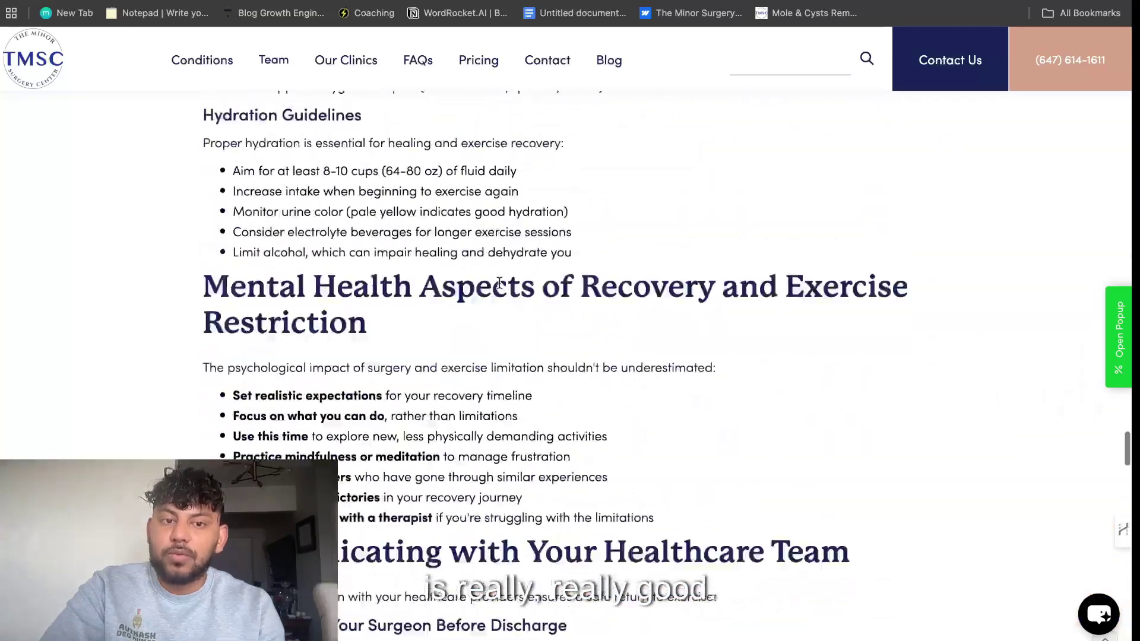
{"action": "scroll", "coordinate": [499, 283], "scroll_direction": "up", "scroll_amount": 15}
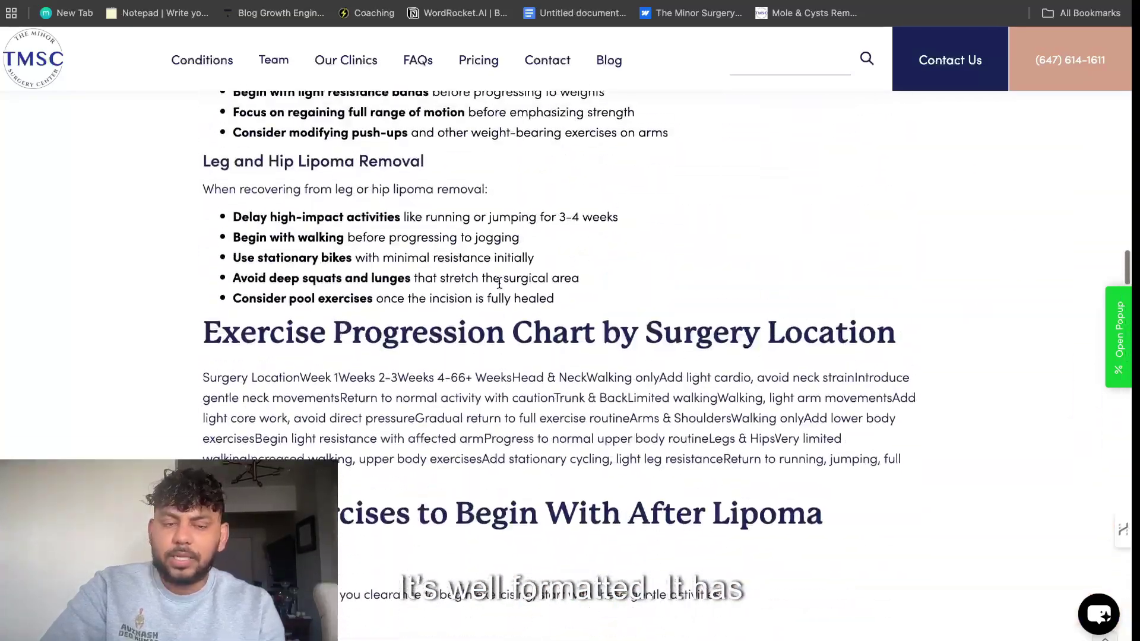
{"action": "scroll", "coordinate": [499, 283], "scroll_direction": "up", "scroll_amount": 15}
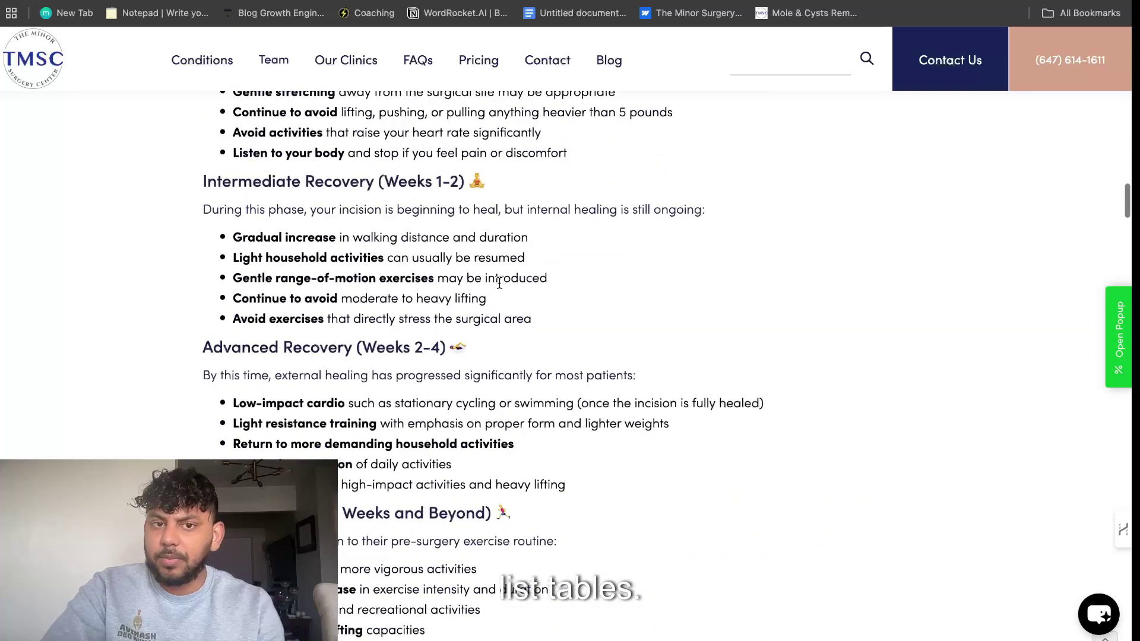
{"action": "scroll", "coordinate": [499, 283], "scroll_direction": "up", "scroll_amount": 12}
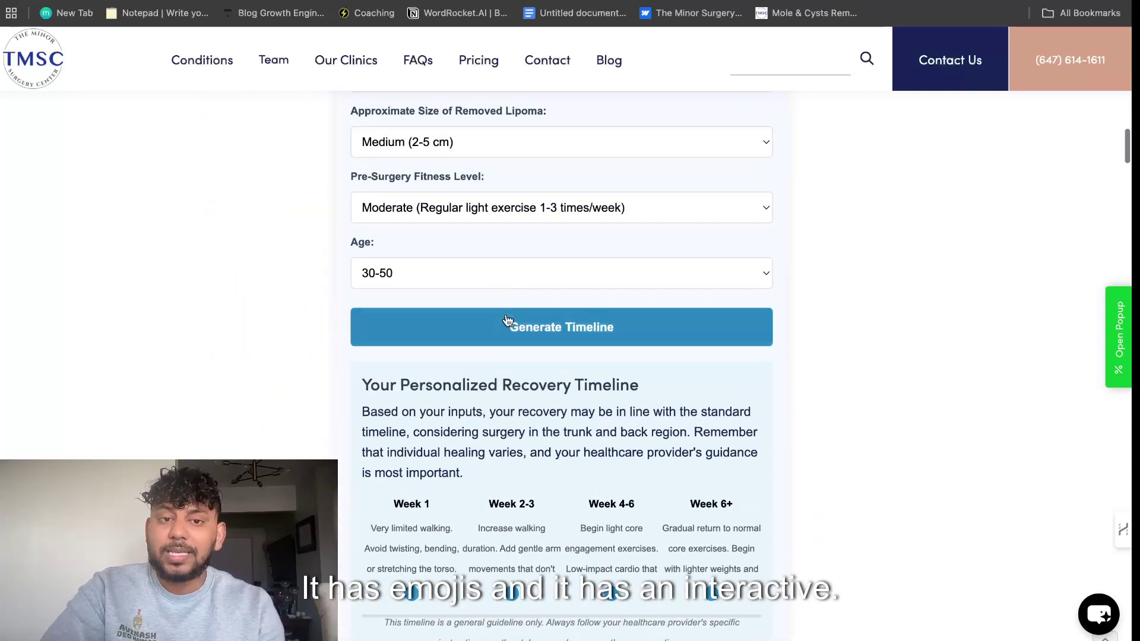
{"action": "scroll", "coordinate": [499, 283], "scroll_direction": "up", "scroll_amount": 5}
{"action": "triple_click", "coordinate": [505, 314]}
{"action": "scroll", "coordinate": [505, 315], "scroll_direction": "up", "scroll_amount": 2}
{"action": "scroll", "coordinate": [505, 315], "scroll_direction": "up", "scroll_amount": 15}
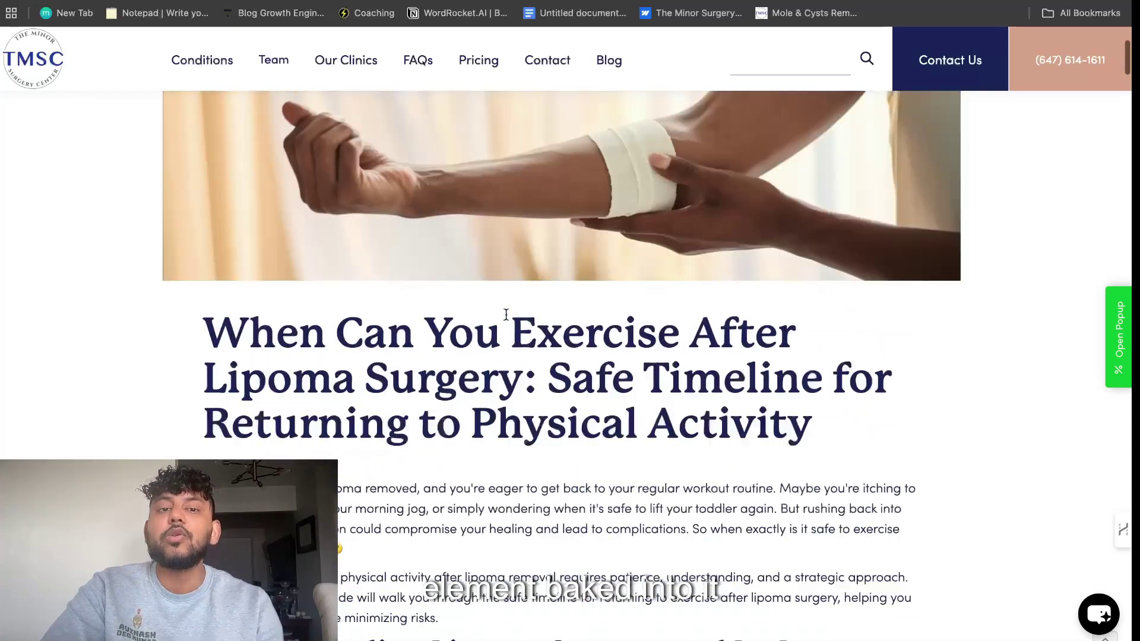
{"action": "scroll", "coordinate": [522, 244], "scroll_direction": "down", "scroll_amount": 7}
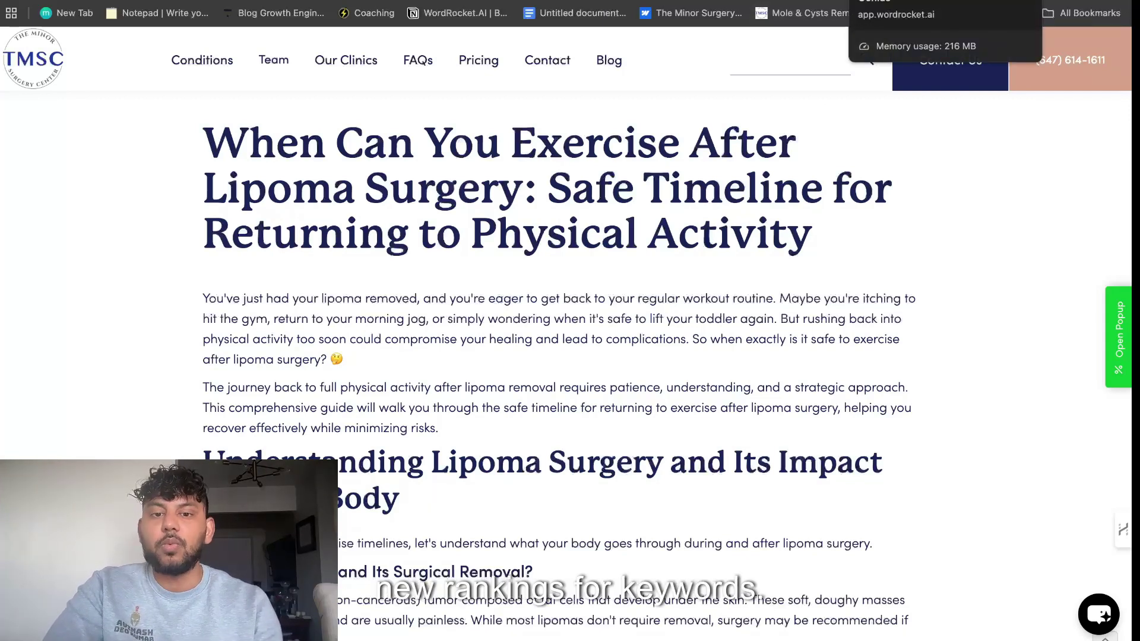
Switch back to WordRocket and examine the generated first-home article's budgeting, savings and government program sections, including its internal links
{"action": "left_click", "coordinate": [946, 2]}
{"action": "scroll", "coordinate": [975, 253], "scroll_direction": "up", "scroll_amount": 1}
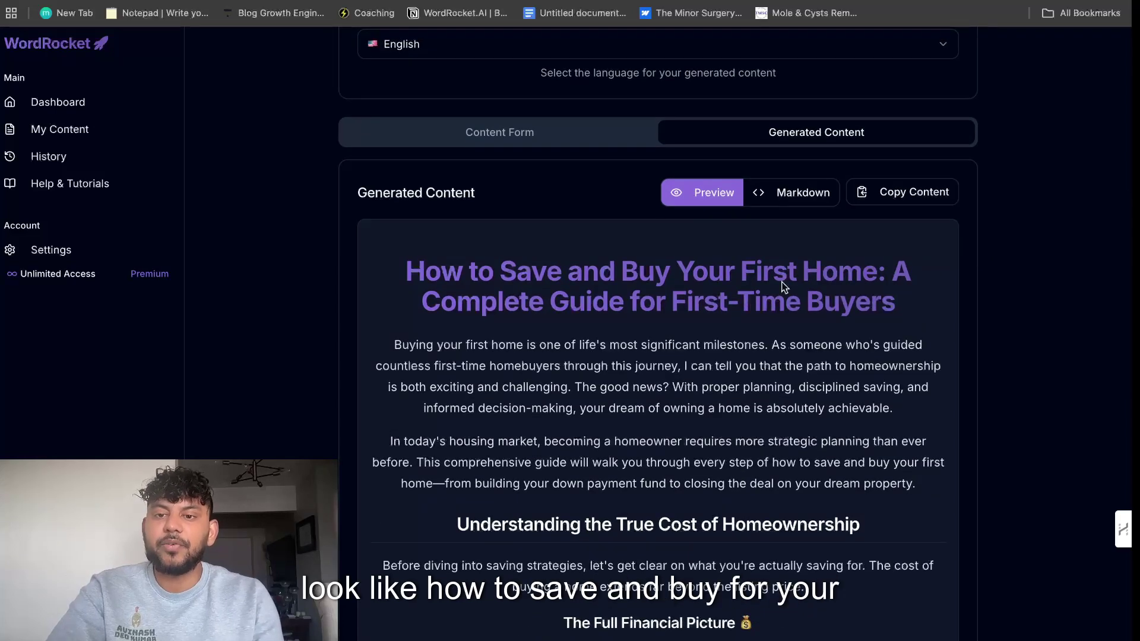
{"action": "scroll", "coordinate": [782, 287], "scroll_direction": "down", "scroll_amount": 1}
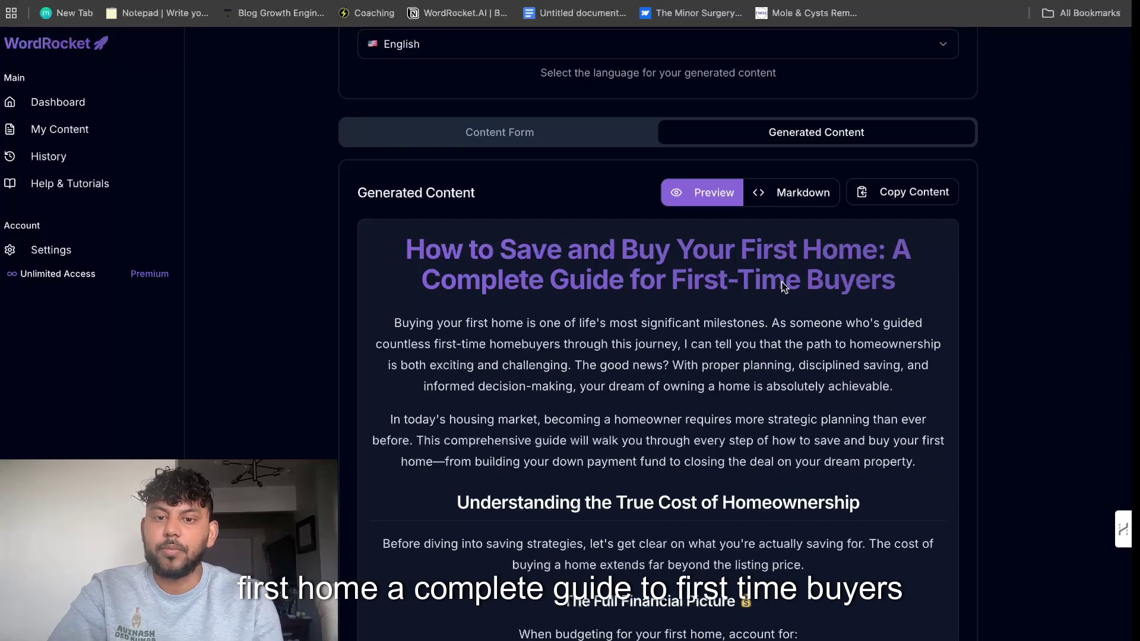
{"action": "scroll", "coordinate": [783, 287], "scroll_direction": "down", "scroll_amount": 10}
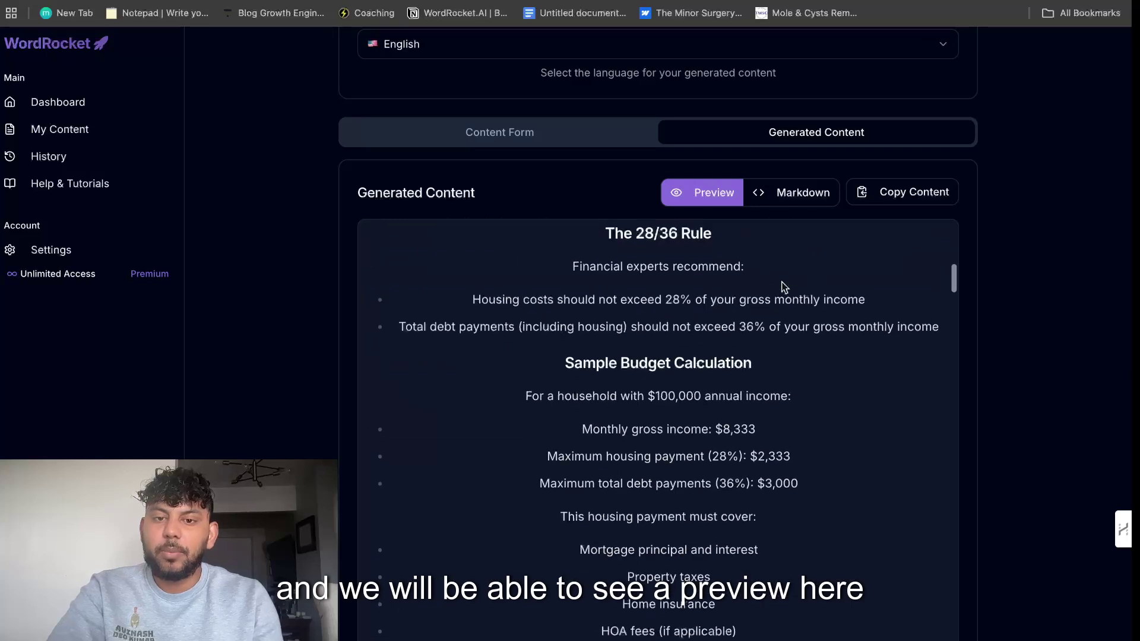
{"action": "scroll", "coordinate": [588, 291], "scroll_direction": "up", "scroll_amount": 8}
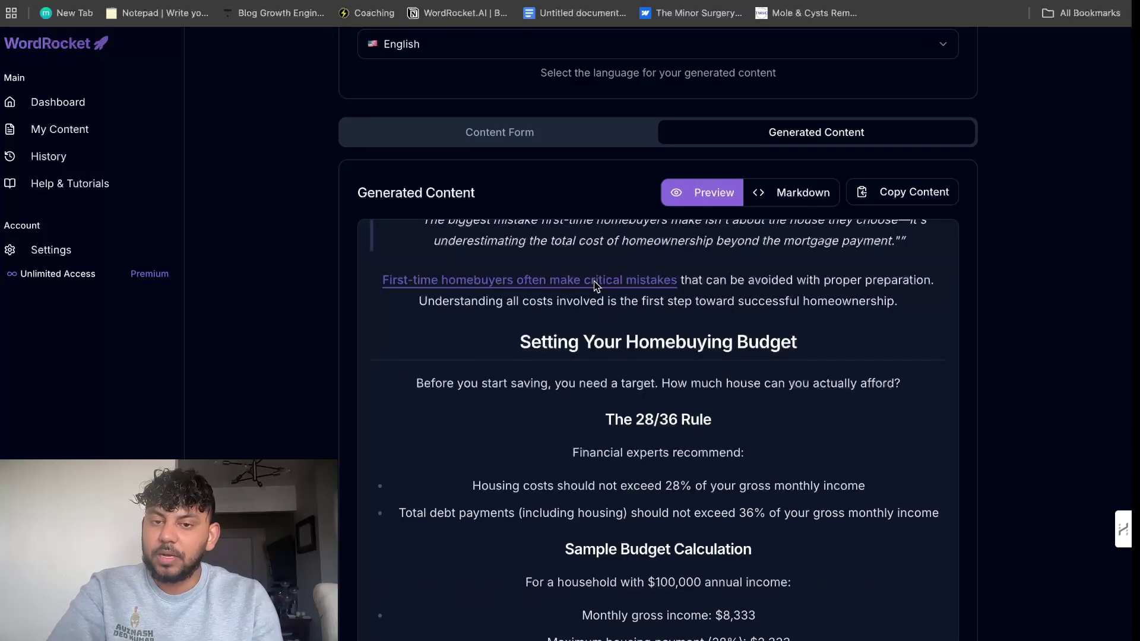
{"action": "scroll", "coordinate": [647, 314], "scroll_direction": "down", "scroll_amount": 15}
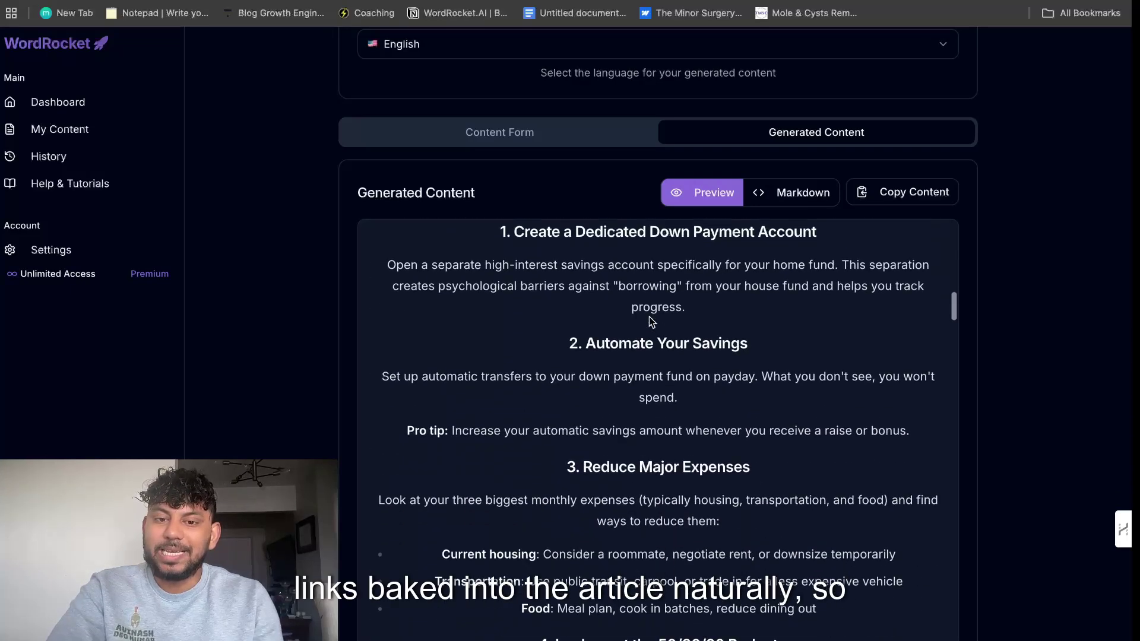
{"action": "scroll", "coordinate": [649, 316], "scroll_direction": "down", "scroll_amount": 12}
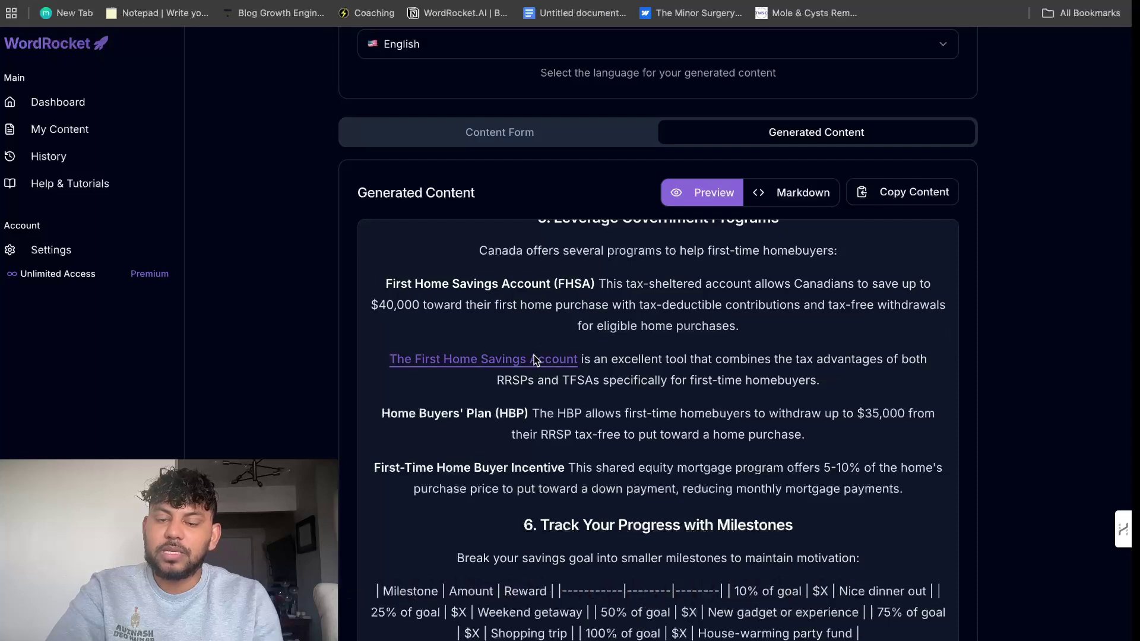
{"action": "scroll", "coordinate": [766, 453], "scroll_direction": "down", "scroll_amount": 12}
{"action": "scroll", "coordinate": [766, 454], "scroll_direction": "down", "scroll_amount": 9}
{"action": "scroll", "coordinate": [654, 449], "scroll_direction": "up", "scroll_amount": 20}
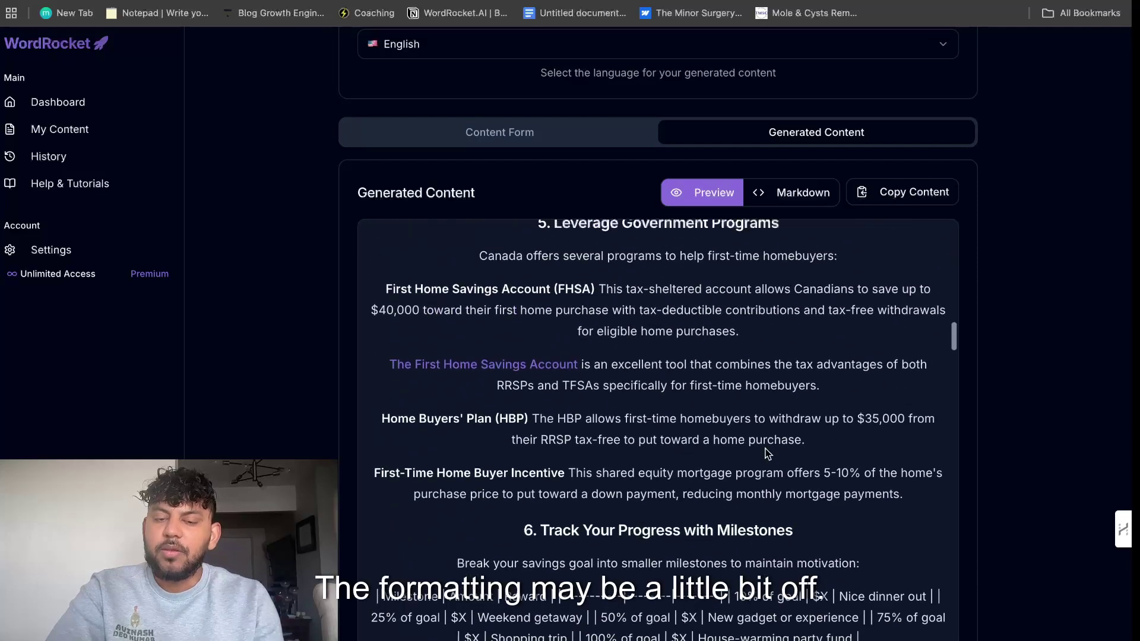
{"action": "scroll", "coordinate": [654, 449], "scroll_direction": "down", "scroll_amount": 20}
Check the generated article's Markdown source, and read the rendered version through to the Down Payment Savings Calculator
{"action": "left_click", "coordinate": [797, 193]}
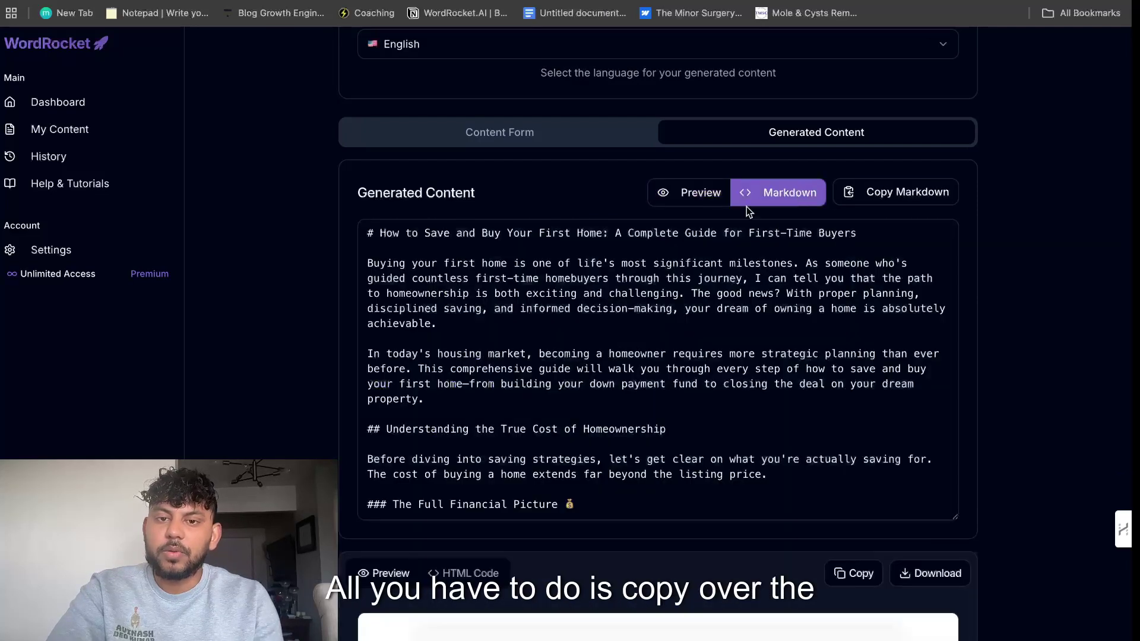
{"action": "left_click", "coordinate": [706, 193]}
{"action": "scroll", "coordinate": [729, 406], "scroll_direction": "down", "scroll_amount": 5}
{"action": "scroll", "coordinate": [729, 405], "scroll_direction": "down", "scroll_amount": 15}
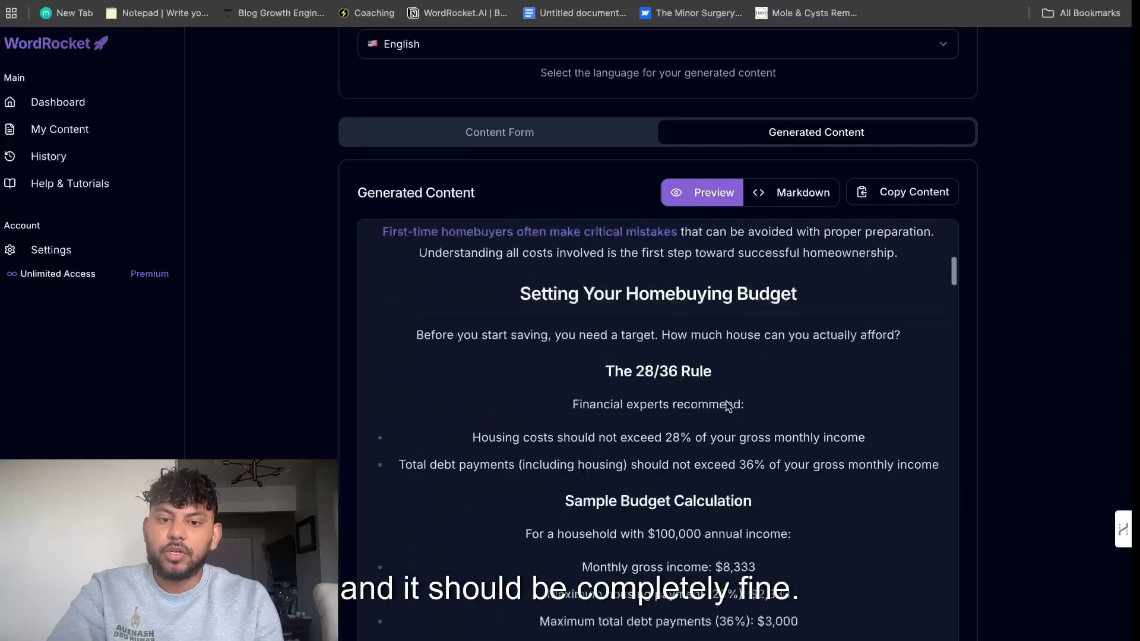
{"action": "scroll", "coordinate": [726, 401], "scroll_direction": "down", "scroll_amount": 20}
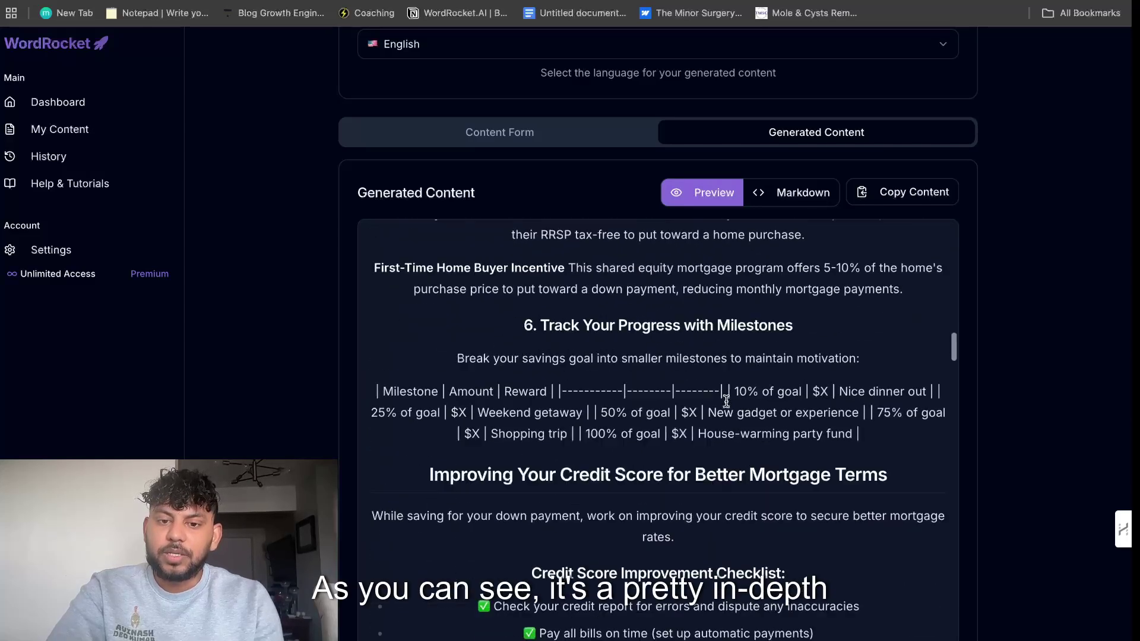
{"action": "scroll", "coordinate": [728, 405], "scroll_direction": "down", "scroll_amount": 20}
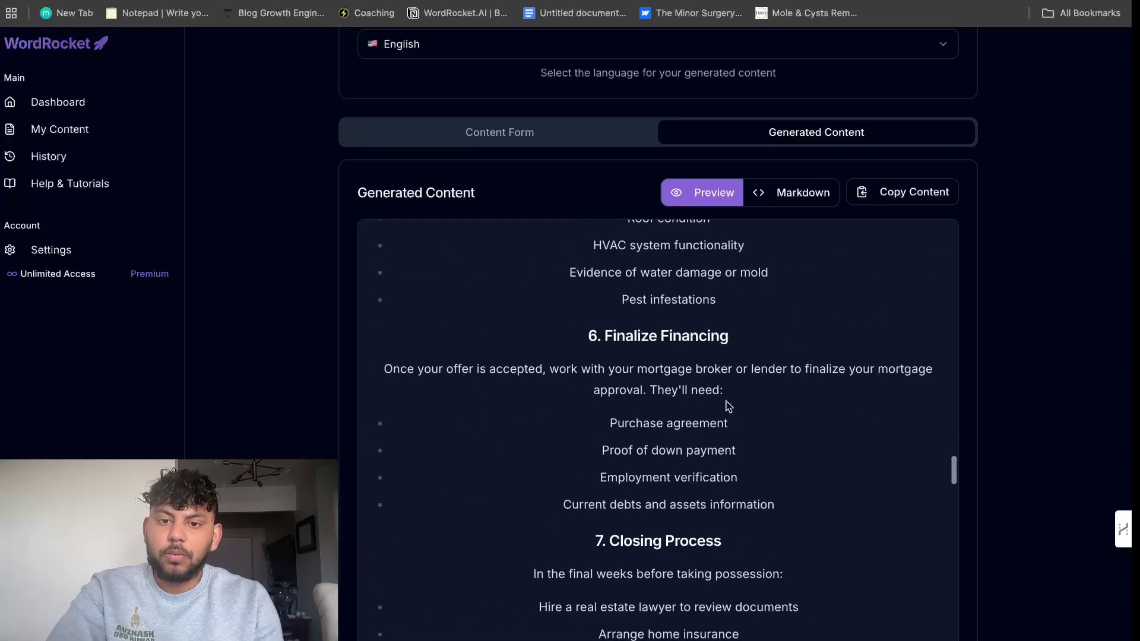
{"action": "scroll", "coordinate": [726, 406], "scroll_direction": "down", "scroll_amount": 20}
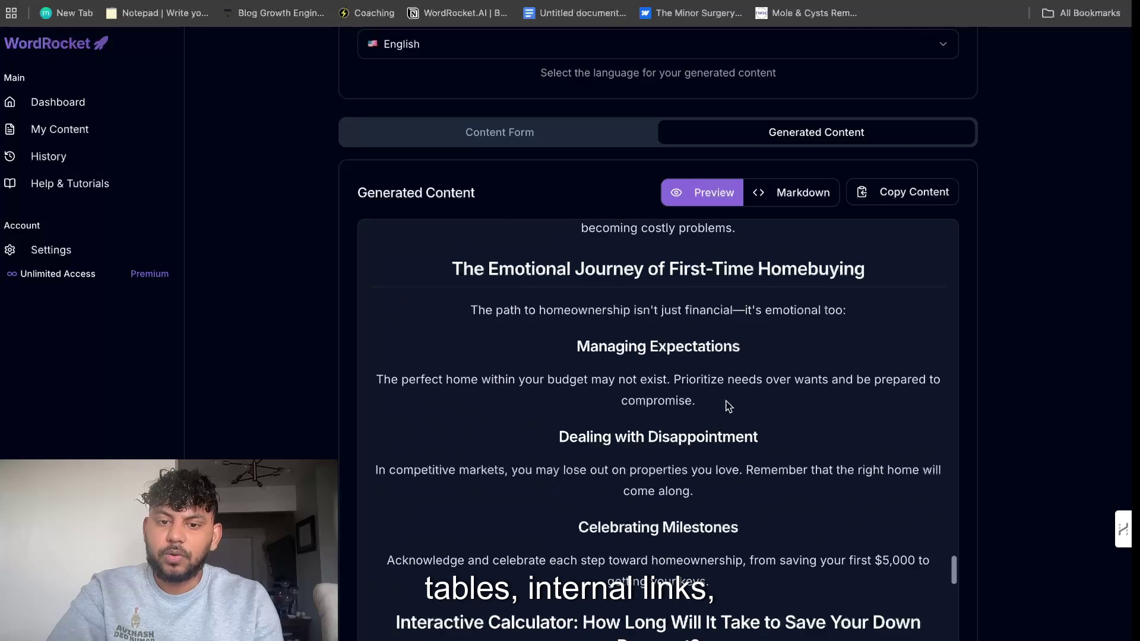
{"action": "scroll", "coordinate": [730, 399], "scroll_direction": "up", "scroll_amount": 8}
{"action": "scroll", "coordinate": [1018, 425], "scroll_direction": "down", "scroll_amount": 10}
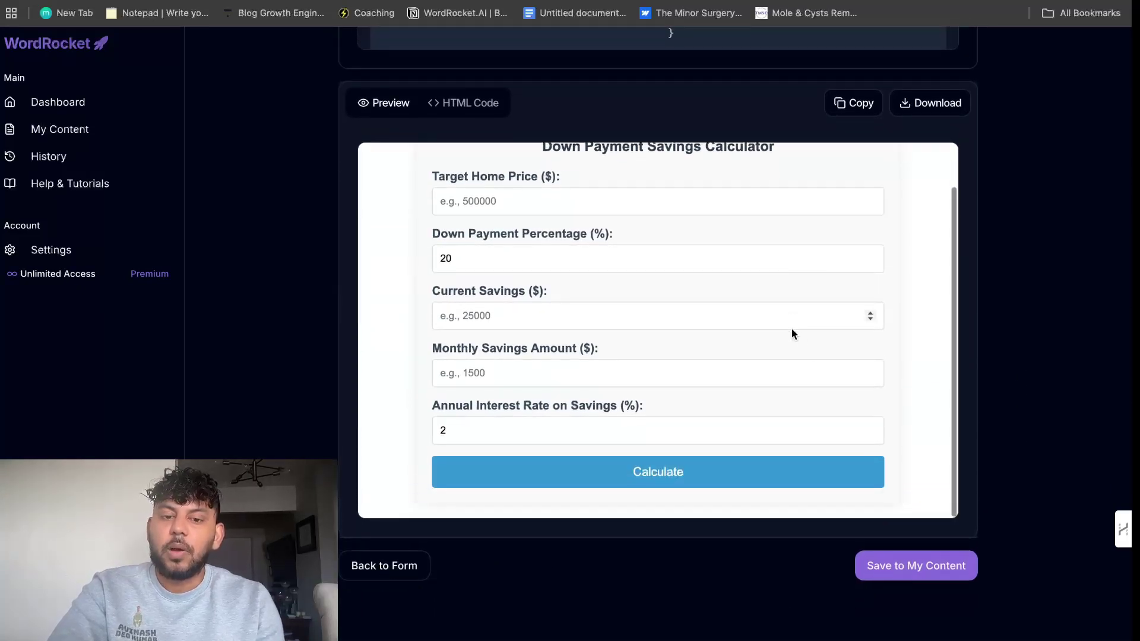
Try out the Down Payment Savings Calculator's input fields and set the annual interest rate on savings to 2.4%
{"action": "scroll", "coordinate": [794, 332], "scroll_direction": "up", "scroll_amount": 2}
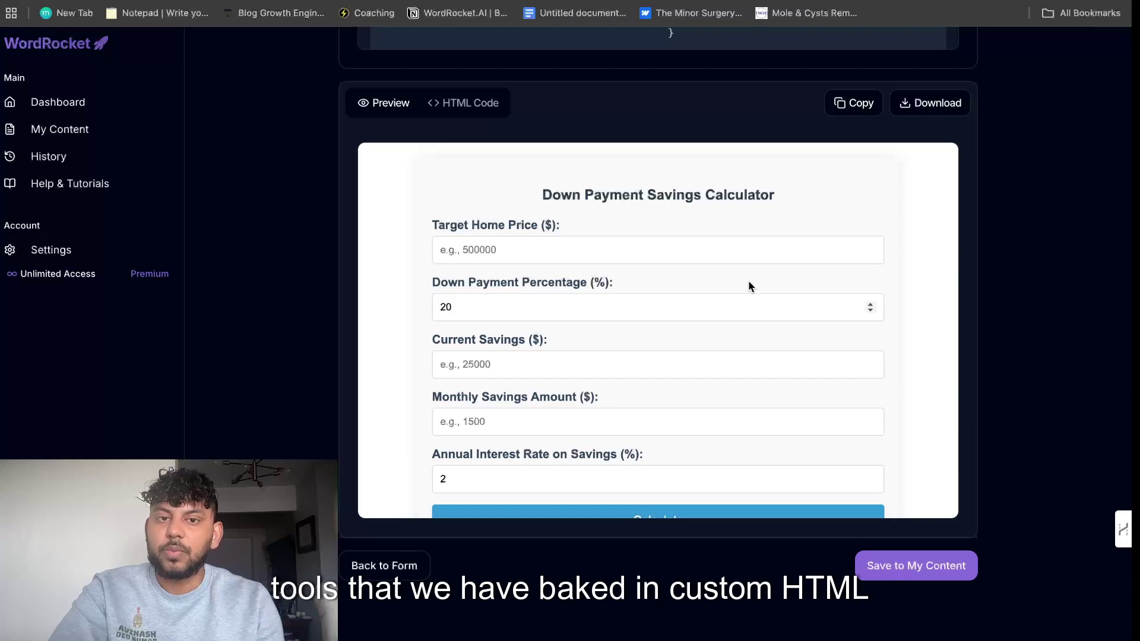
{"action": "left_click", "coordinate": [691, 260]}
{"action": "left_click", "coordinate": [669, 304]}
{"action": "left_click", "coordinate": [663, 380]}
{"action": "scroll", "coordinate": [664, 384], "scroll_direction": "down", "scroll_amount": 1}
{"action": "left_click", "coordinate": [648, 383]}
{"action": "left_click", "coordinate": [639, 430]}
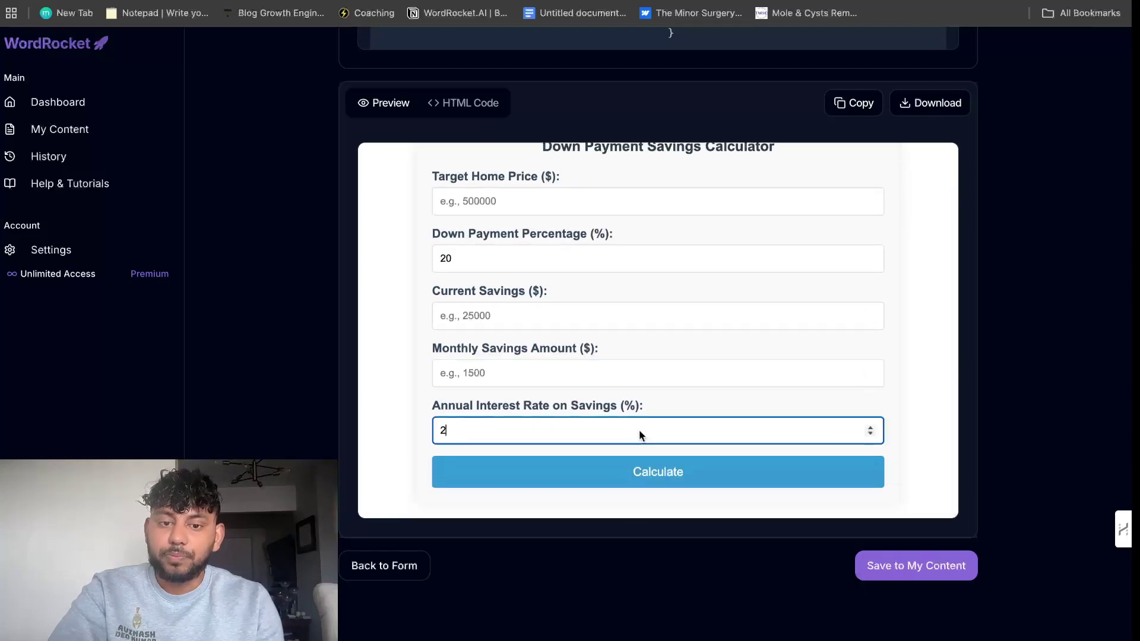
{"action": "type", "text": ".4"}
{"action": "scroll", "coordinate": [639, 430], "scroll_direction": "up", "scroll_amount": 1}
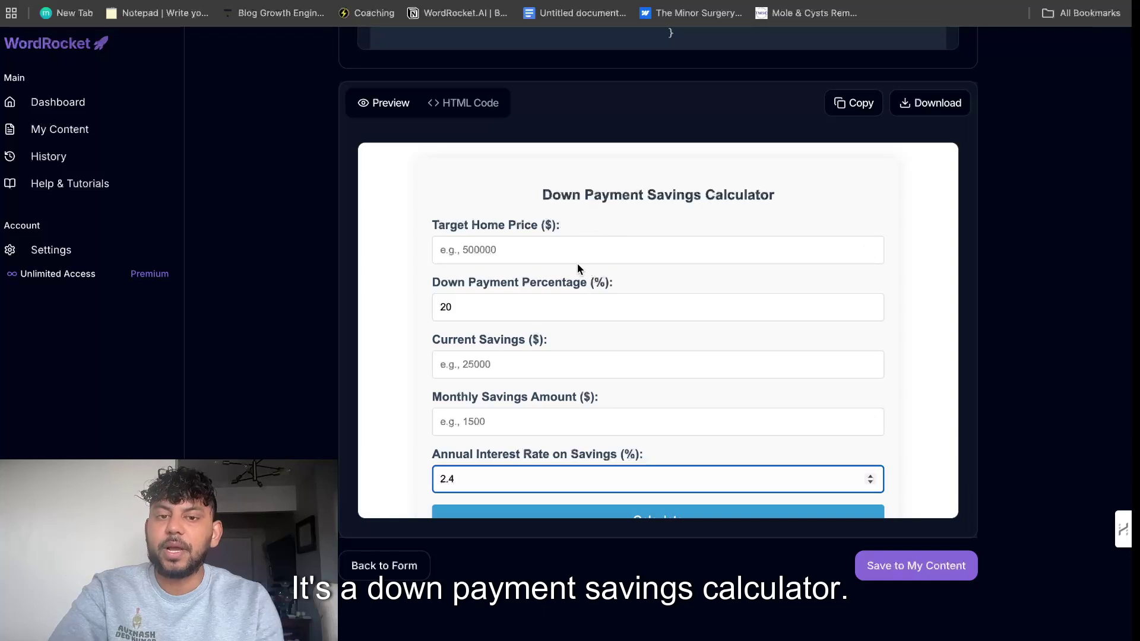
Try running the Down Payment Savings Calculator with the home price, current savings and monthly savings left blank
{"action": "left_click", "coordinate": [573, 260]}
{"action": "scroll", "coordinate": [544, 349], "scroll_direction": "down", "scroll_amount": 1}
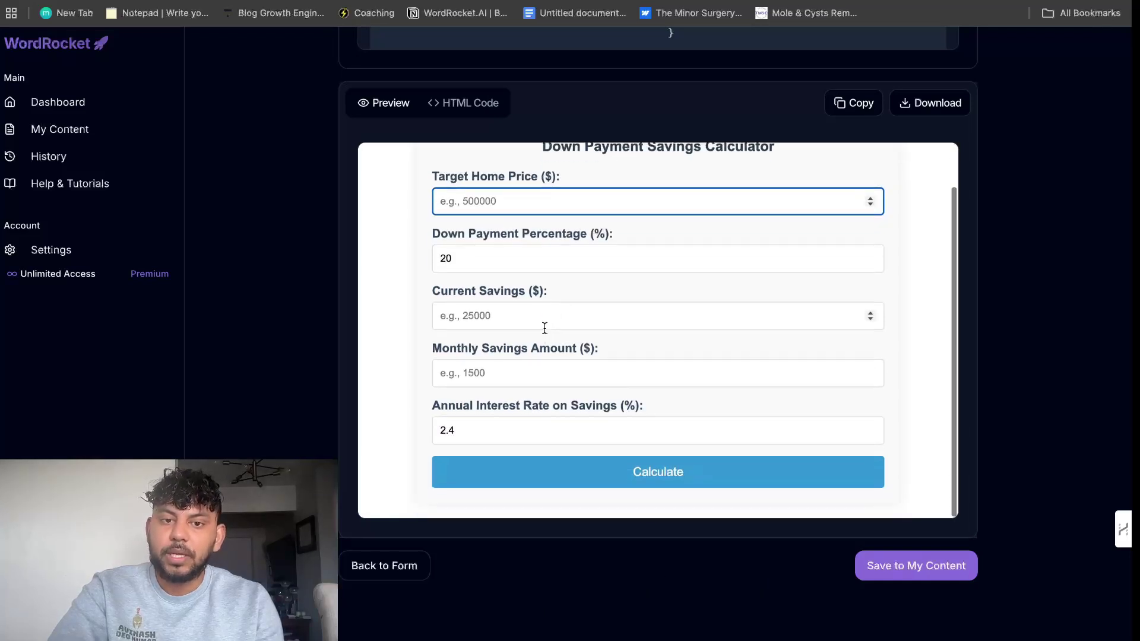
{"action": "left_click", "coordinate": [596, 468]}
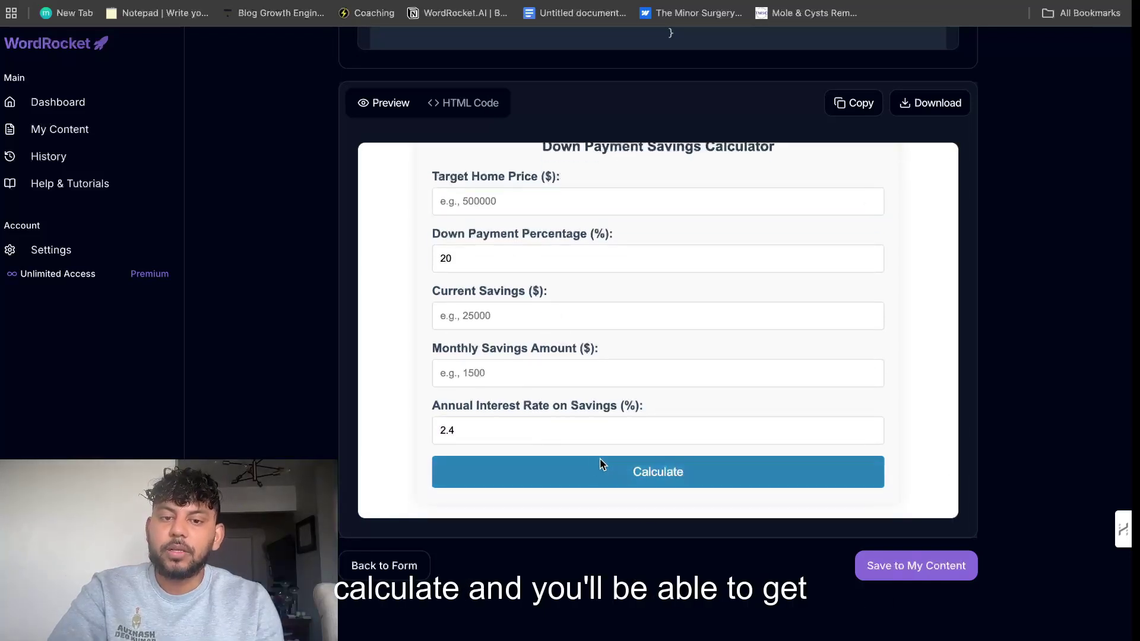
{"action": "left_click", "coordinate": [572, 386]}
{"action": "scroll", "coordinate": [594, 339], "scroll_direction": "up", "scroll_amount": 1}
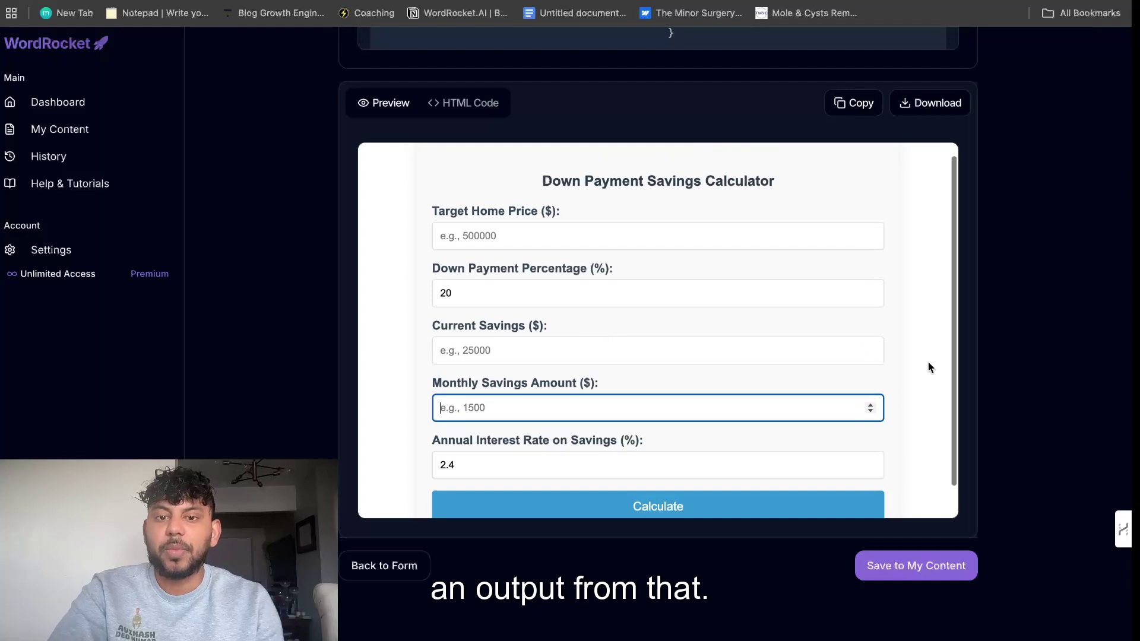
{"action": "scroll", "coordinate": [952, 354], "scroll_direction": "up", "scroll_amount": 1}
Copy the generated first-home article as Markdown
{"action": "scroll", "coordinate": [1049, 246], "scroll_direction": "up", "scroll_amount": 15}
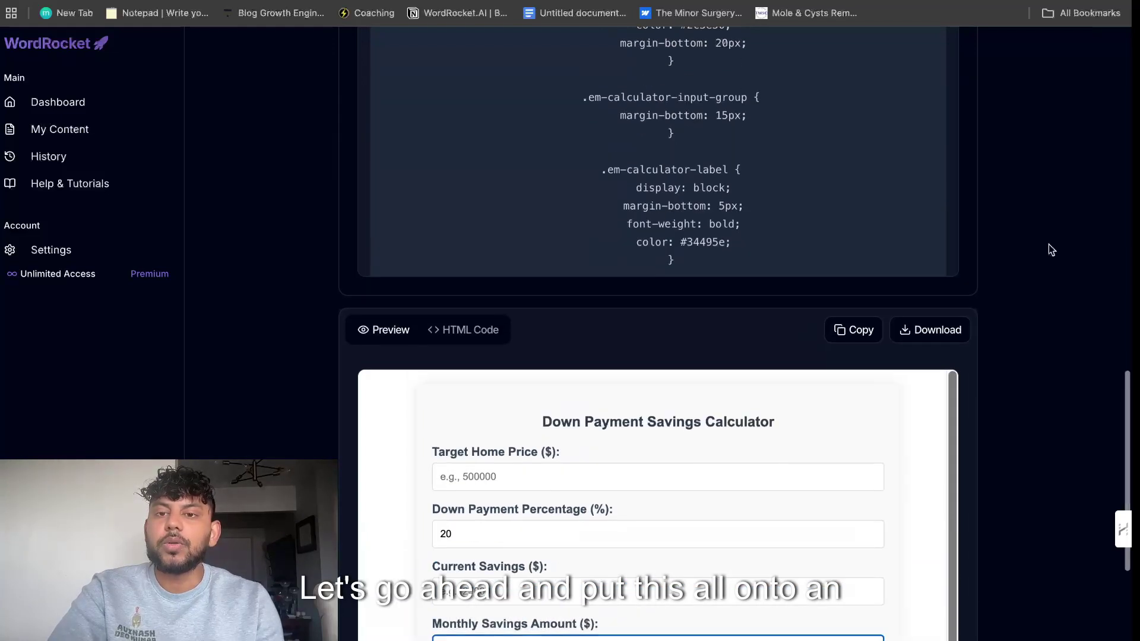
{"action": "scroll", "coordinate": [1049, 246], "scroll_direction": "down", "scroll_amount": 6}
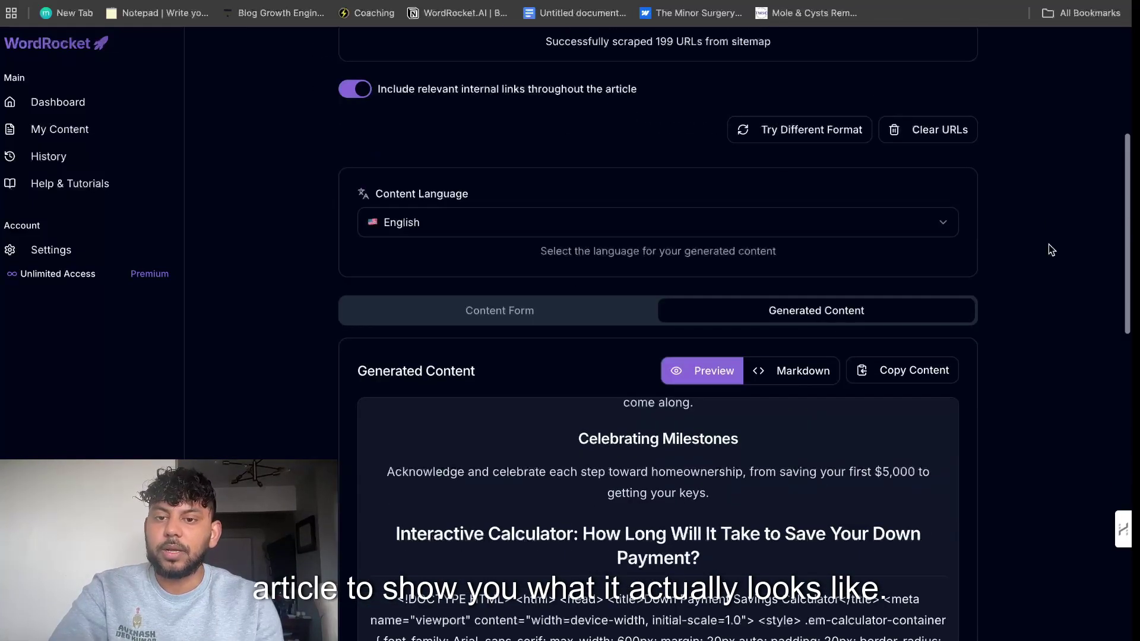
{"action": "left_click", "coordinate": [820, 370]}
{"action": "left_click", "coordinate": [878, 369]}
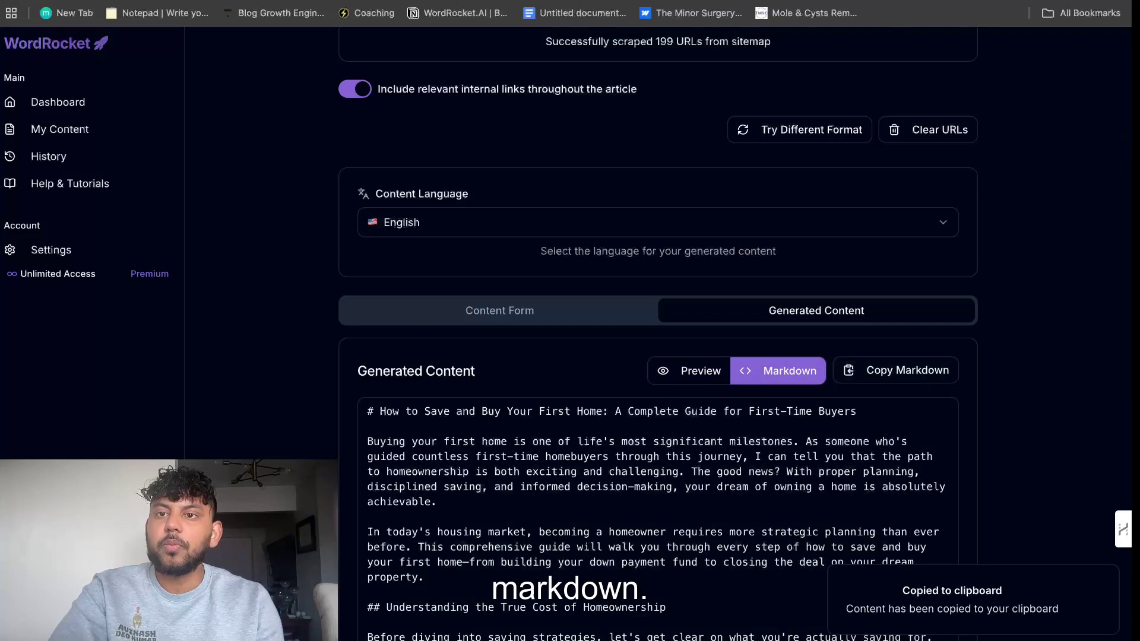
Open the Free Markdown to HTML Converter in a new browser tab and replace its sample Markdown with the copied article
{"action": "key", "text": "super+t"}
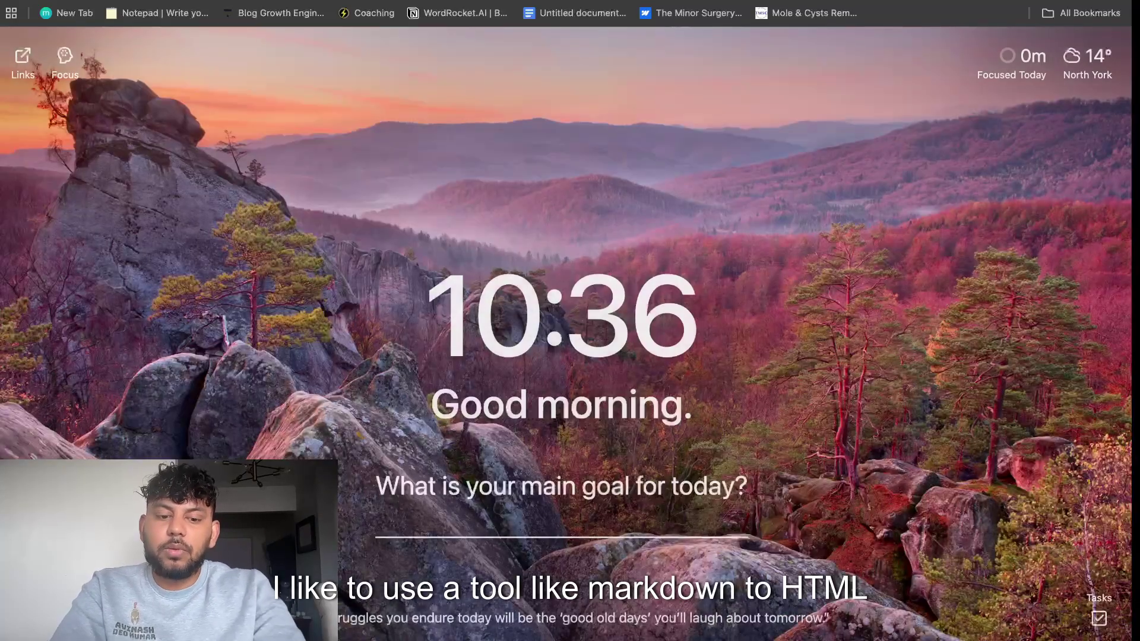
{"action": "type", "text": "mar"}
{"action": "key", "text": "Return"}
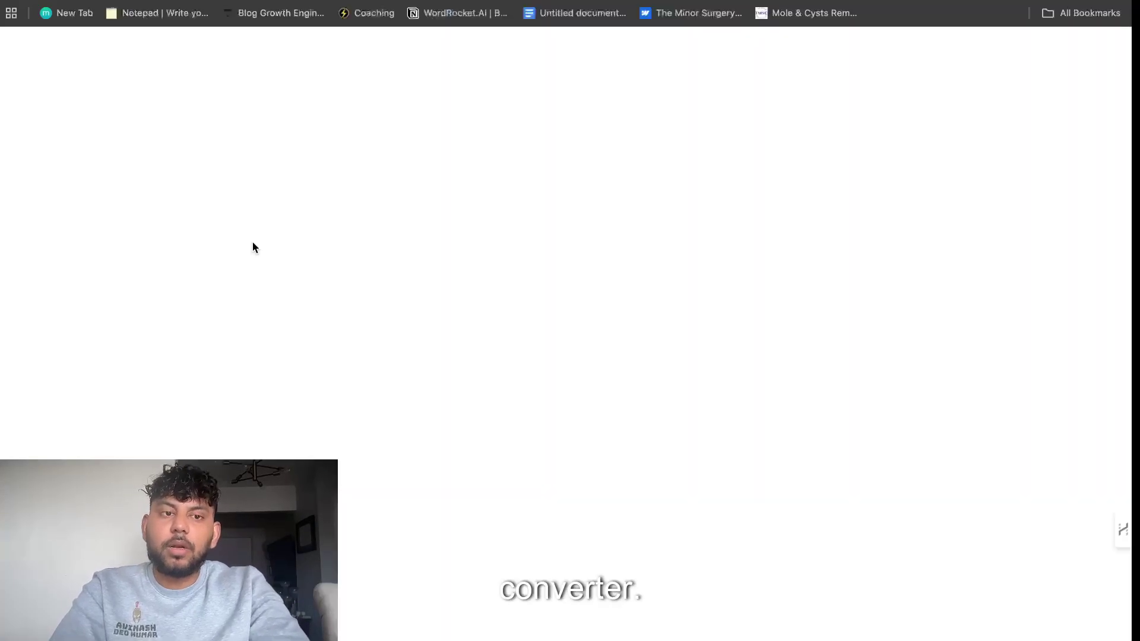
{"action": "scroll", "coordinate": [254, 404], "scroll_direction": "down", "scroll_amount": 10}
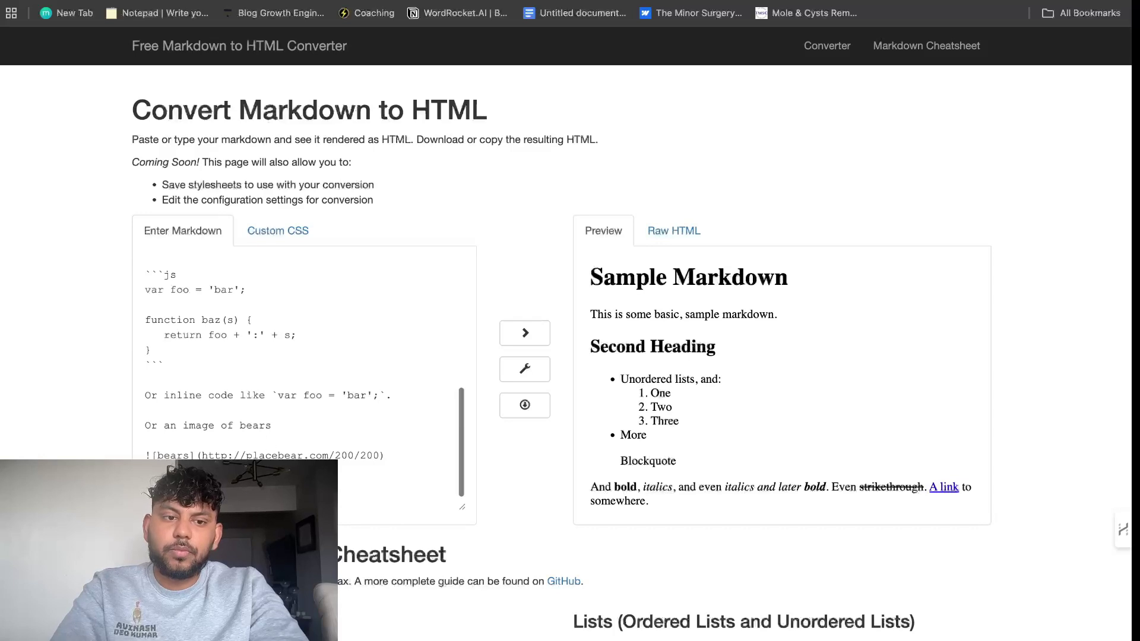
{"action": "key", "text": "super+a"}
{"action": "key", "text": "BackSpace"}
{"action": "key", "text": "super+v"}
Copy the entire rendered article from the converter's preview into the empty WordPress post
{"action": "left_click_drag", "start_coordinate": [618, 278], "coordinate": [758, 543]}
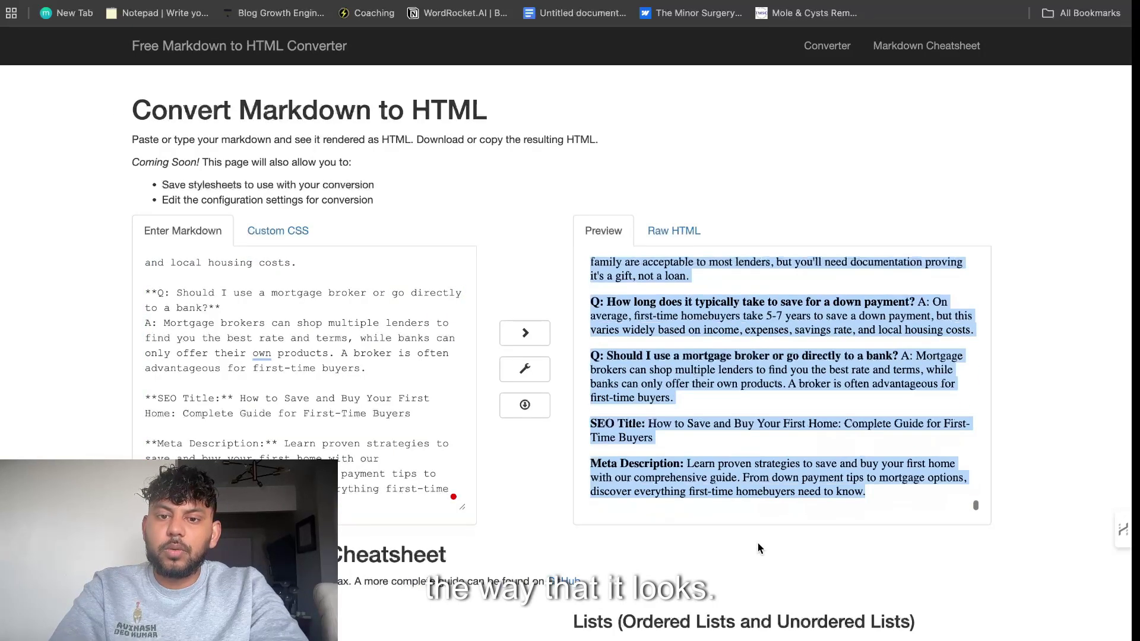
{"action": "key", "text": "ctrl+Tab"}
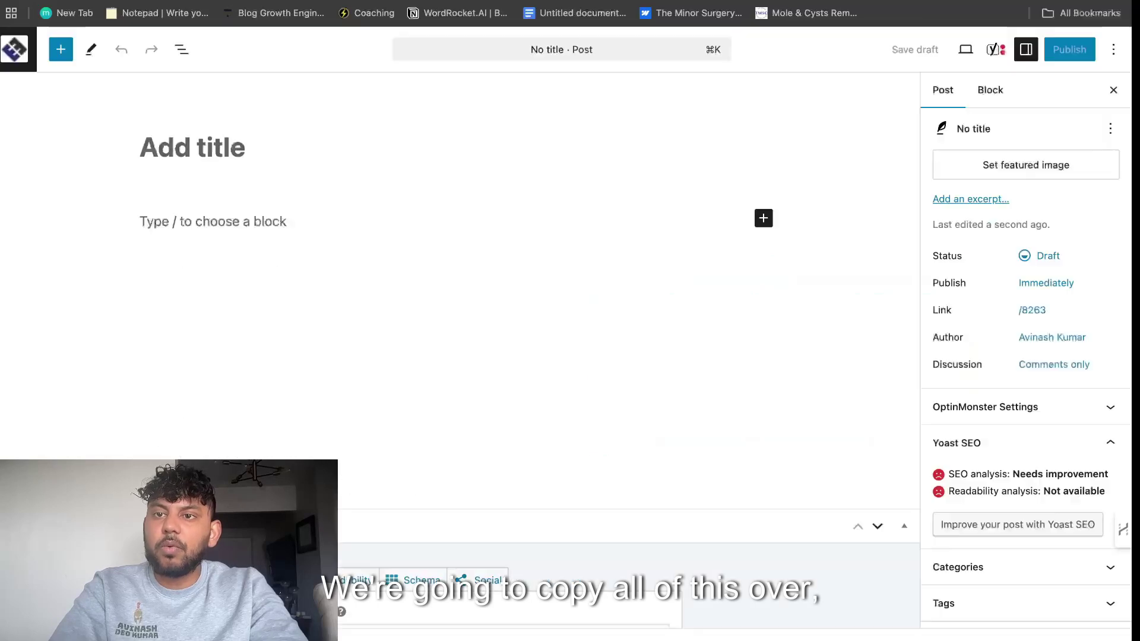
{"action": "key", "text": "super+v"}
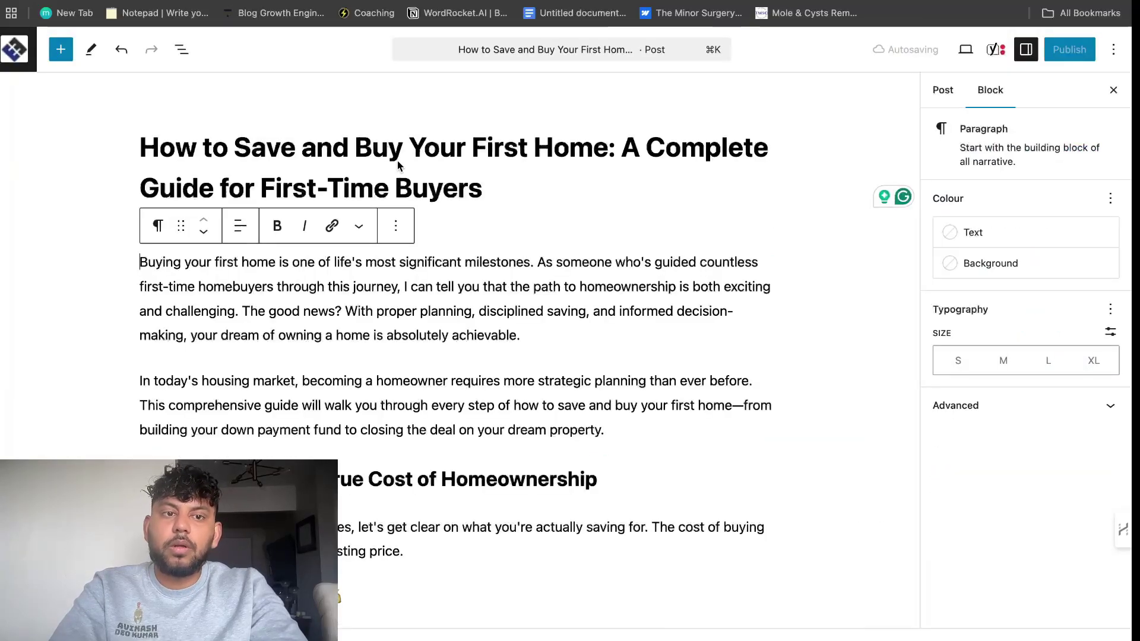
Check the pasted article to its end, return to WordRocket and copy the Down Payment Savings Calculator's HTML code
{"action": "scroll", "coordinate": [493, 298], "scroll_direction": "down", "scroll_amount": 5}
{"action": "scroll", "coordinate": [493, 298], "scroll_direction": "down", "scroll_amount": 20}
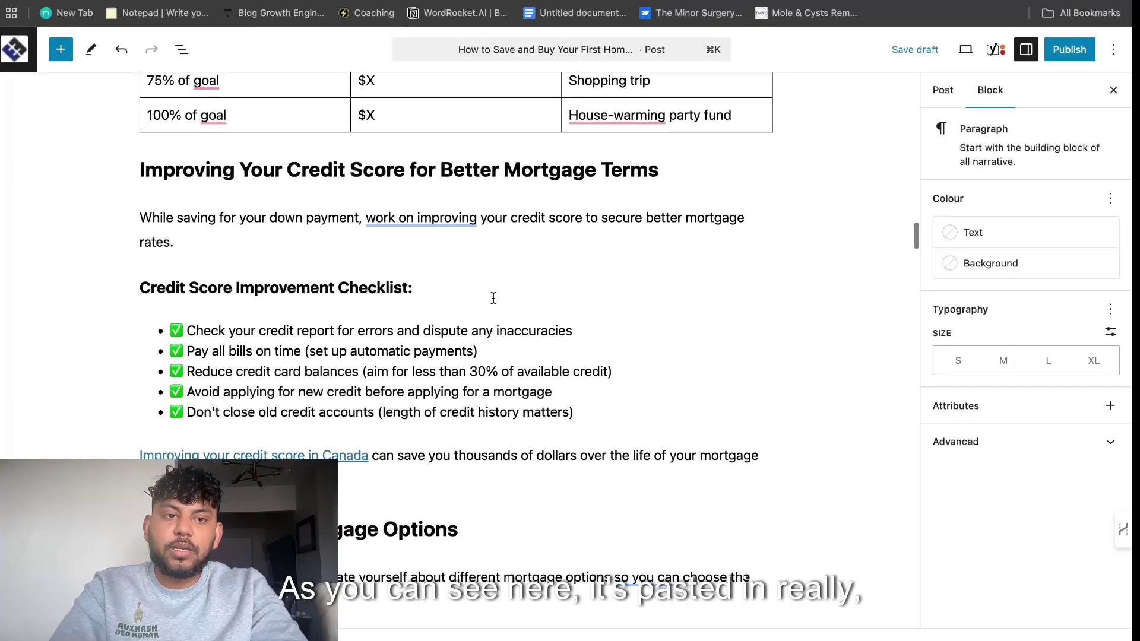
{"action": "scroll", "coordinate": [493, 298], "scroll_direction": "down", "scroll_amount": 20}
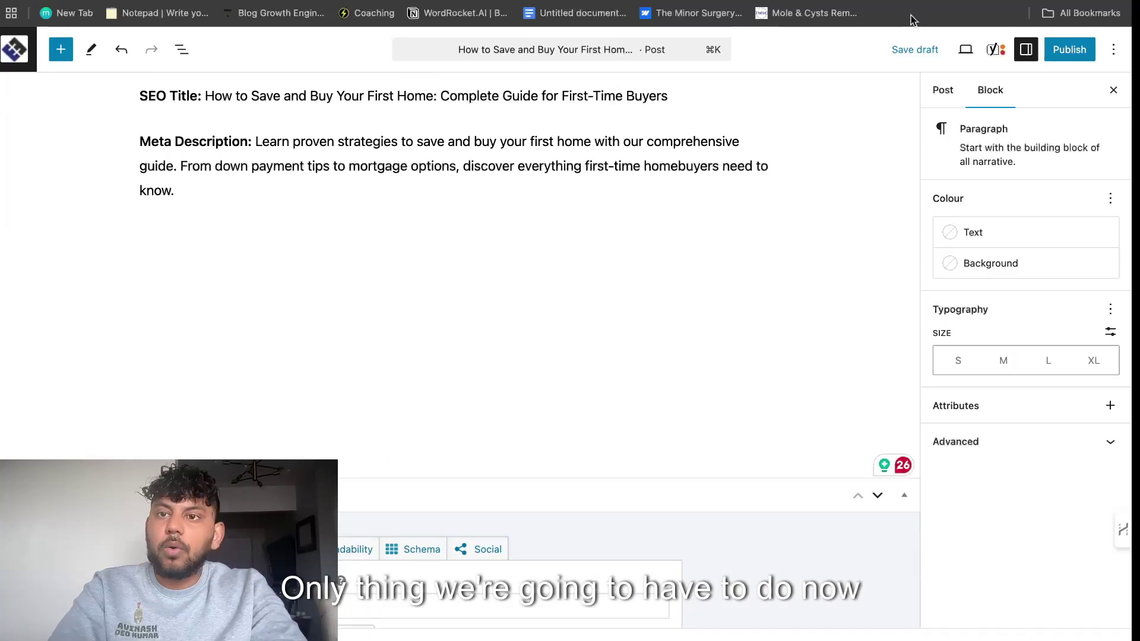
{"action": "key", "text": "ctrl+shift+Tab"}
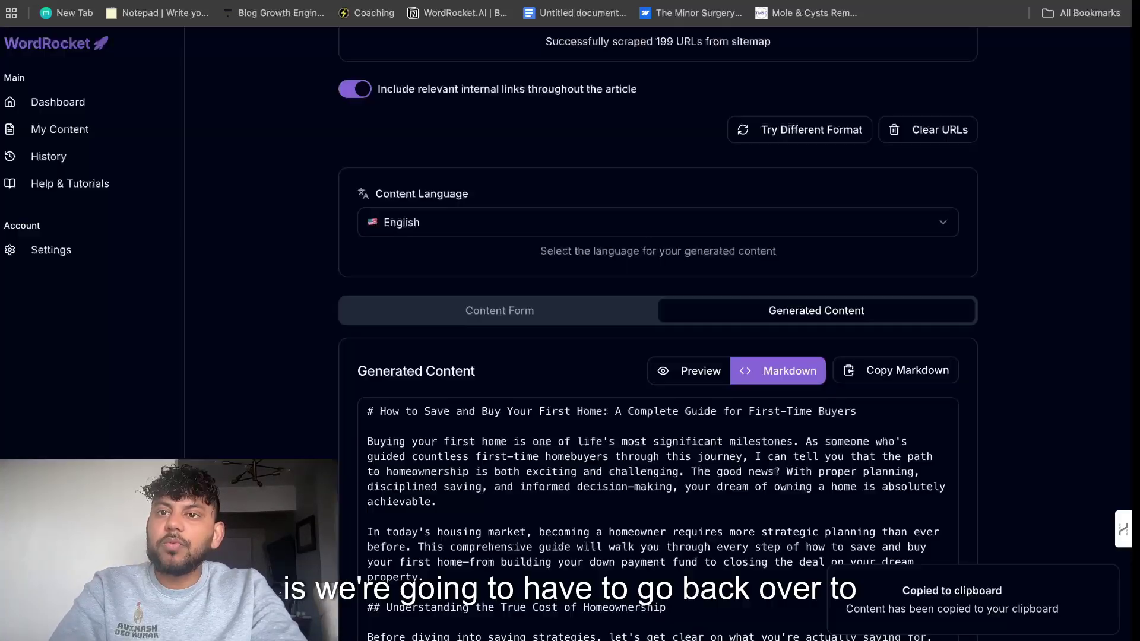
{"action": "scroll", "coordinate": [713, 275], "scroll_direction": "down", "scroll_amount": 10}
{"action": "scroll", "coordinate": [767, 248], "scroll_direction": "up", "scroll_amount": 2}
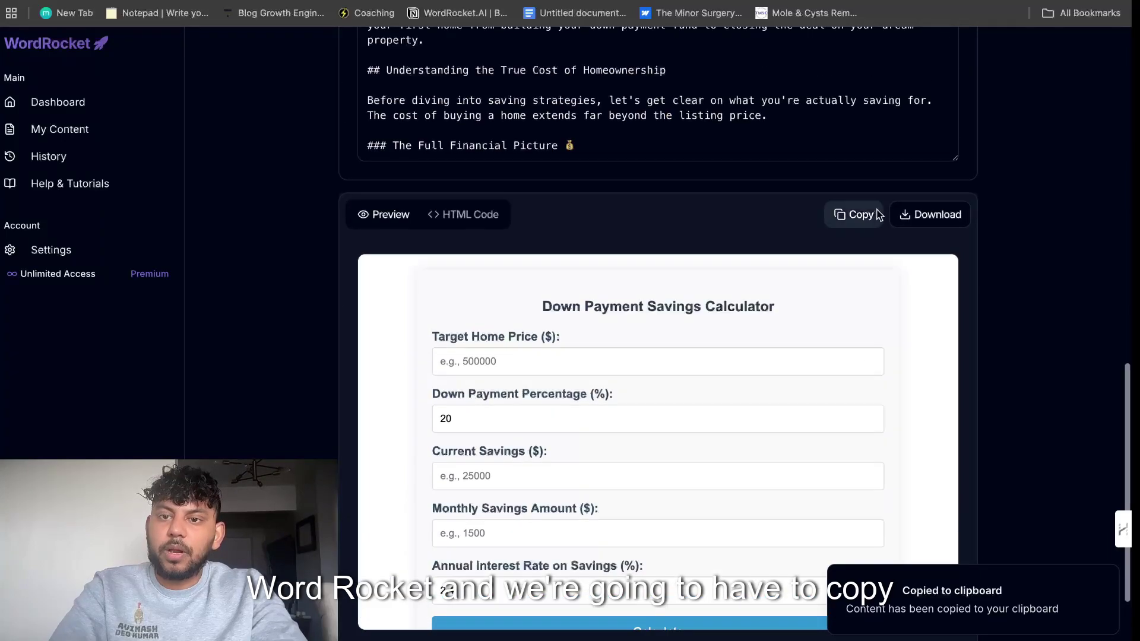
{"action": "left_click", "coordinate": [440, 221]}
{"action": "left_click", "coordinate": [854, 214]}
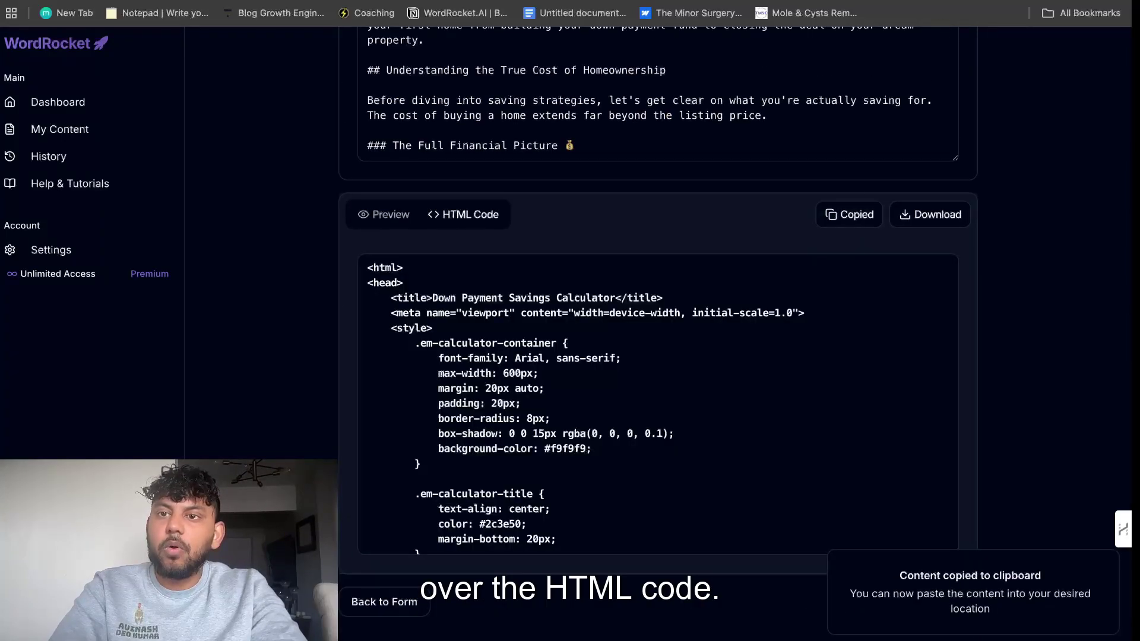
Insert a Custom HTML block in the WordPress post between the title and the first paragraph
{"action": "key", "text": "ctrl+Tab"}
{"action": "scroll", "coordinate": [486, 172], "scroll_direction": "up", "scroll_amount": 15}
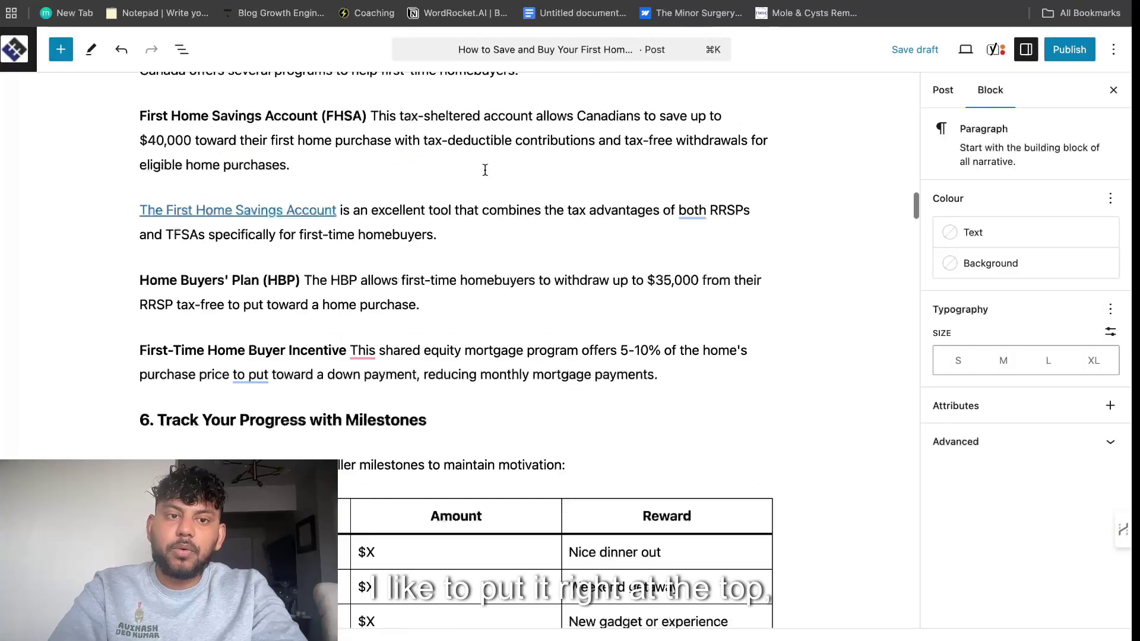
{"action": "scroll", "coordinate": [486, 172], "scroll_direction": "up", "scroll_amount": 15}
{"action": "left_click", "coordinate": [487, 190]}
{"action": "key", "text": "Return"}
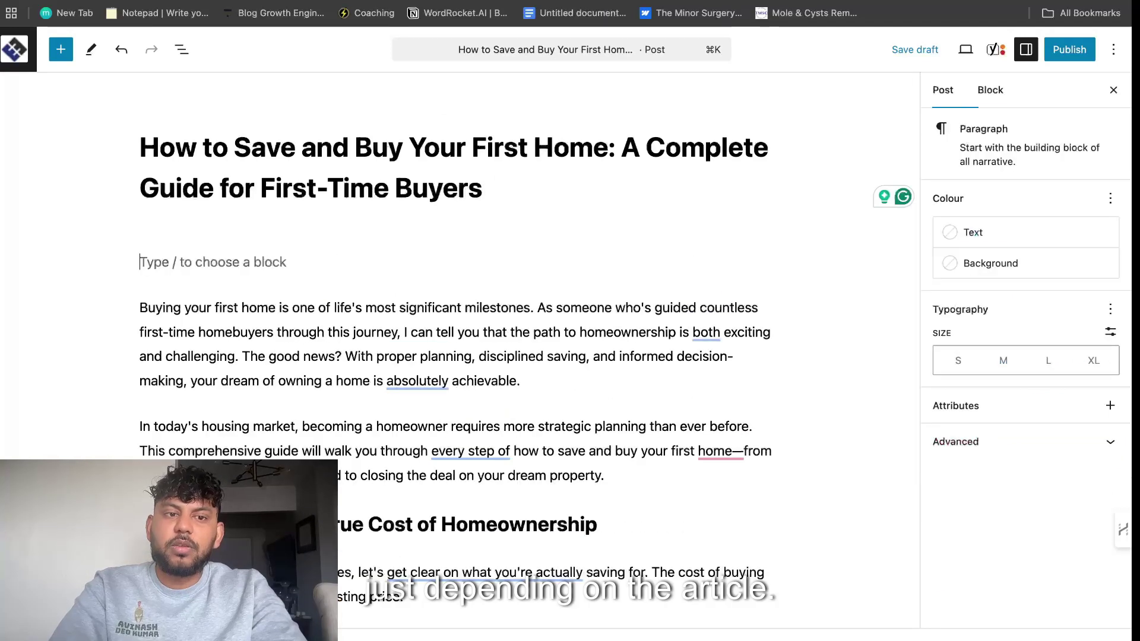
{"action": "left_click", "coordinate": [763, 259]}
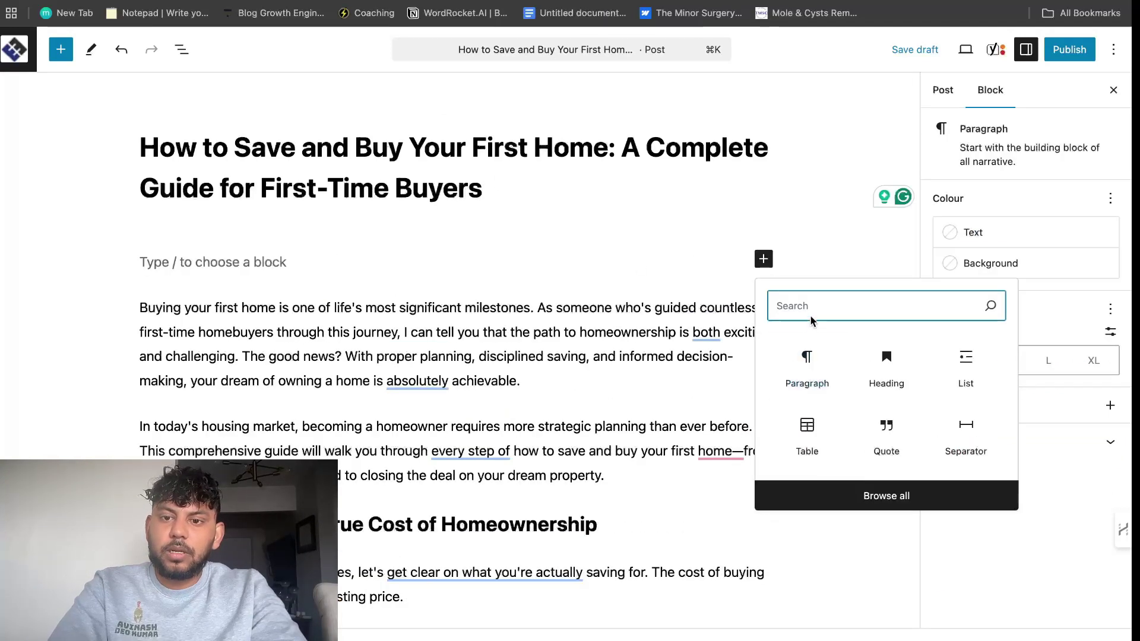
{"action": "type", "text": "html"}
{"action": "left_click", "coordinate": [818, 364]}
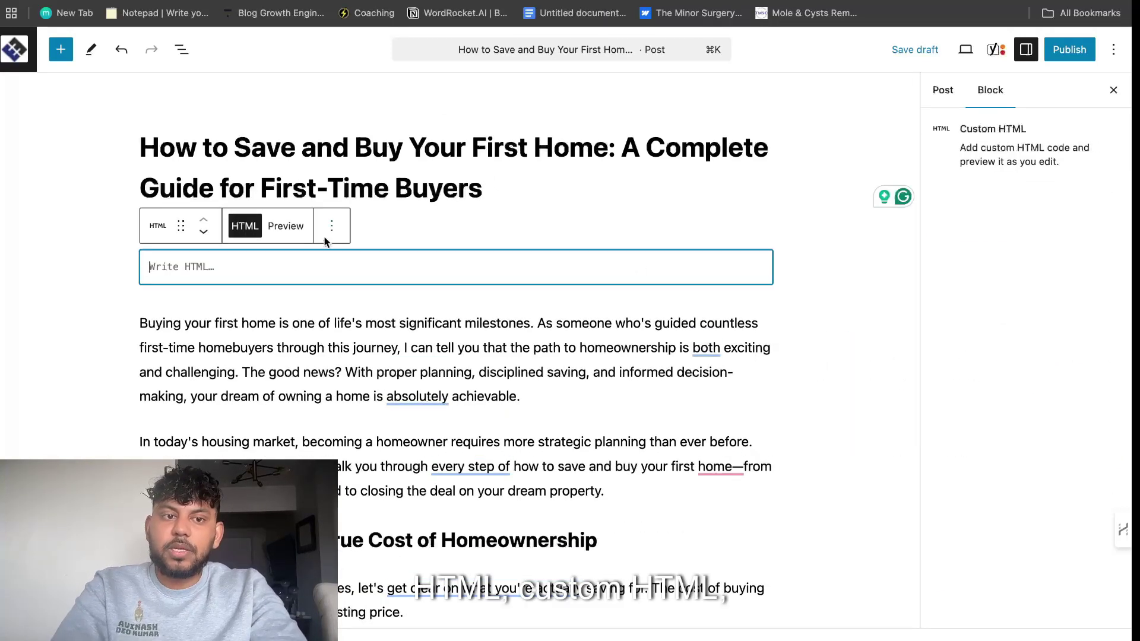
Paste the copied calculator code into the Custom HTML block and show its preview
{"action": "key", "text": "super+v"}
{"action": "left_click", "coordinate": [286, 226]}
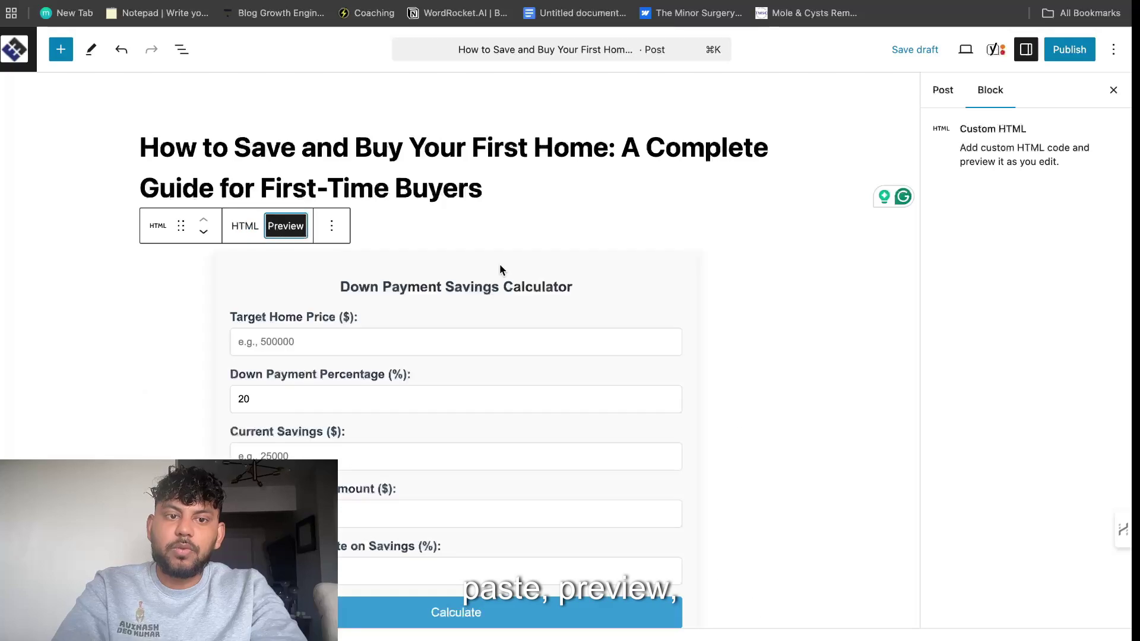
{"action": "left_click", "coordinate": [776, 297]}
Check the post down to its SEO title and meta description lines, and publish the post
{"action": "scroll", "coordinate": [776, 297], "scroll_direction": "down", "scroll_amount": 20}
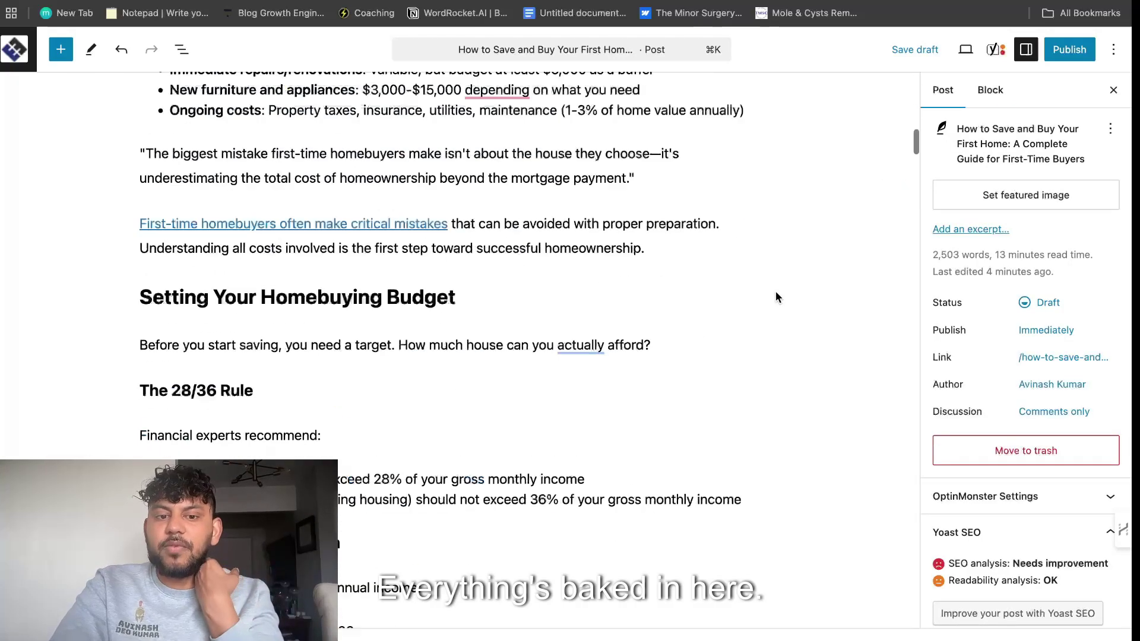
{"action": "scroll", "coordinate": [776, 291], "scroll_direction": "down", "scroll_amount": 20}
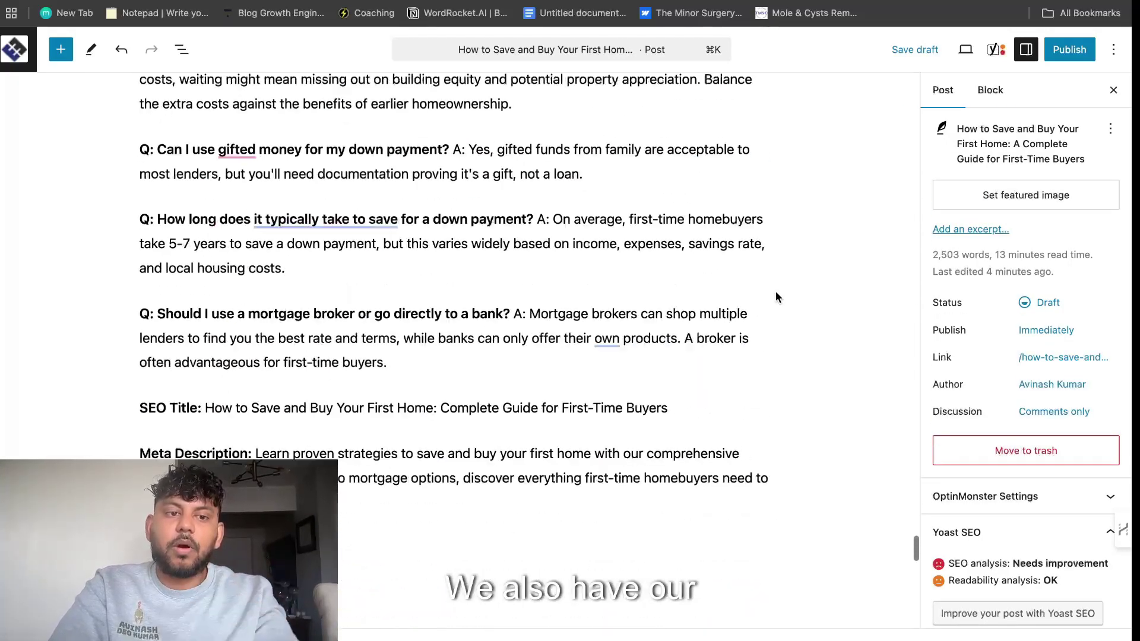
{"action": "scroll", "coordinate": [776, 291], "scroll_direction": "up", "scroll_amount": 5}
{"action": "left_click", "coordinate": [219, 356]}
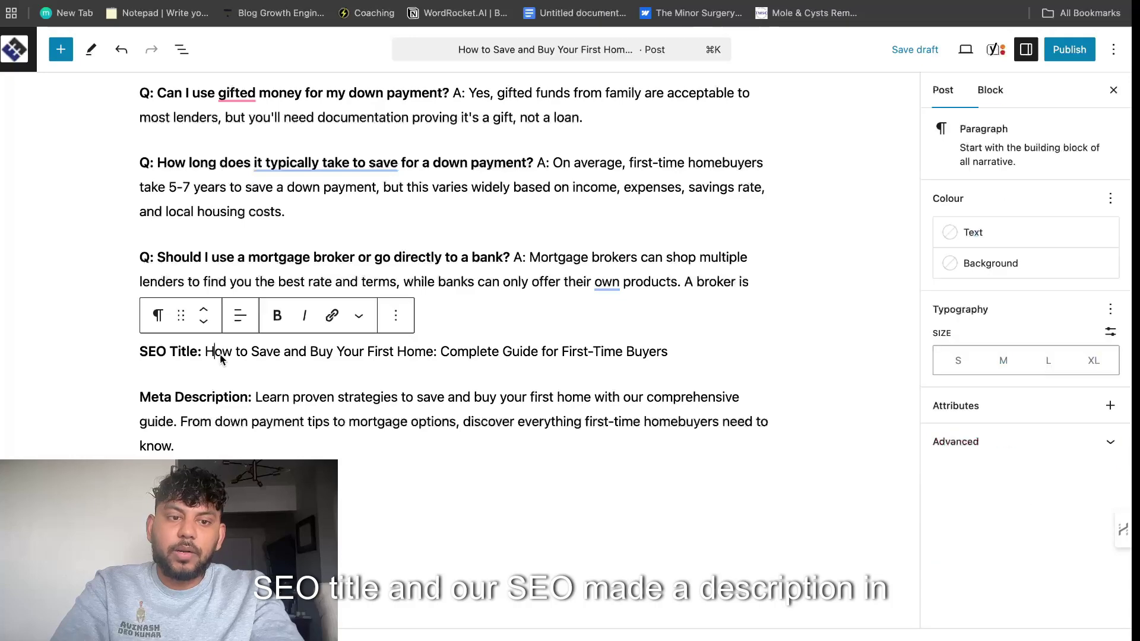
{"action": "left_click", "coordinate": [291, 410]}
{"action": "scroll", "coordinate": [396, 404], "scroll_direction": "up", "scroll_amount": 20}
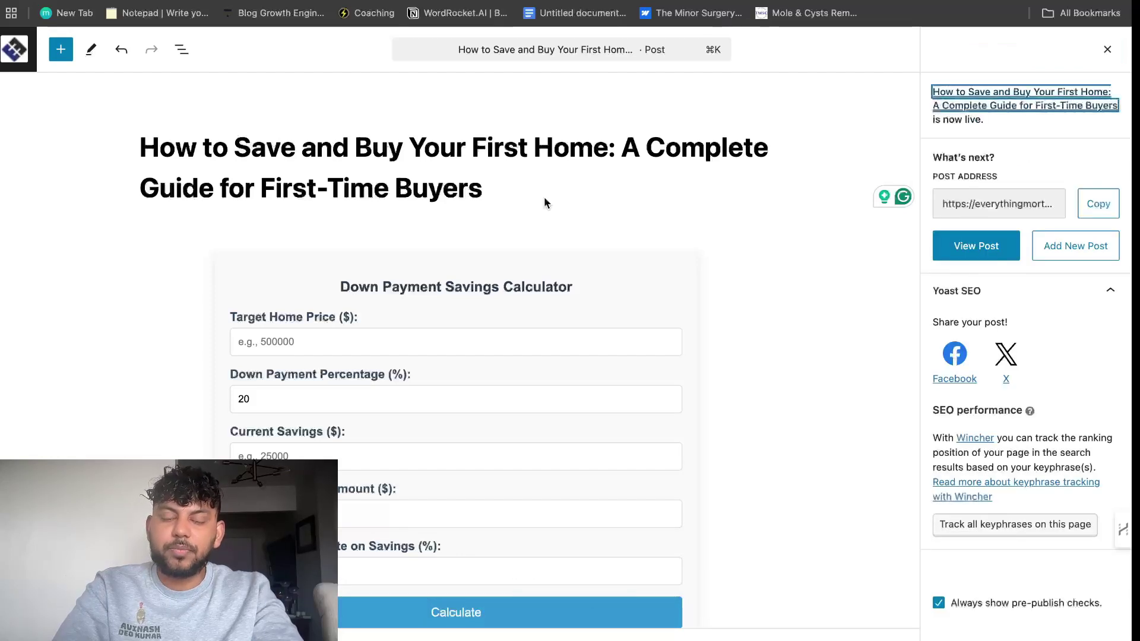
Copy the published post's address, open it in a new browser tab and dismiss the mortgage guide pop-up
{"action": "scroll", "coordinate": [544, 203], "scroll_direction": "down", "scroll_amount": 10}
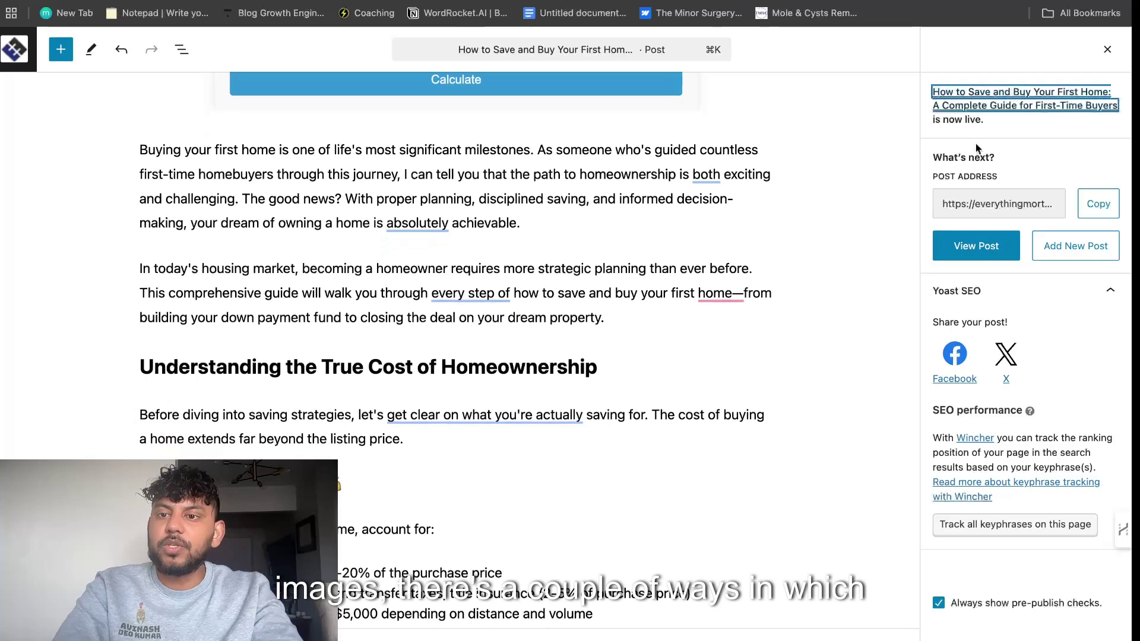
{"action": "left_click", "coordinate": [1082, 201]}
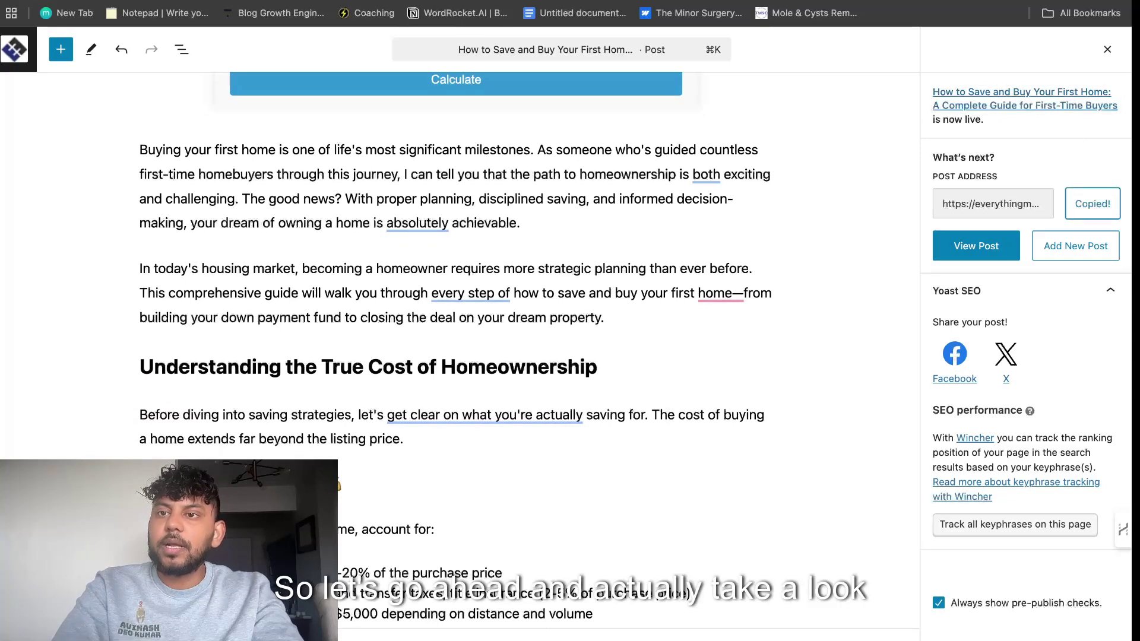
{"action": "key", "text": "super+t"}
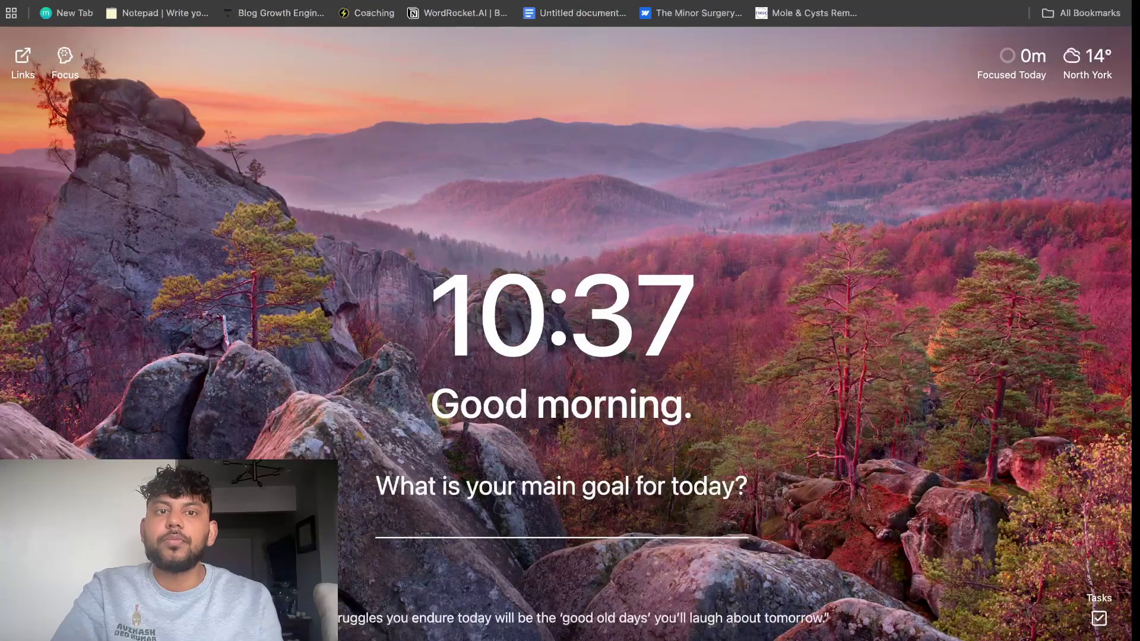
{"action": "key", "text": "super+v"}
{"action": "key", "text": "Return"}
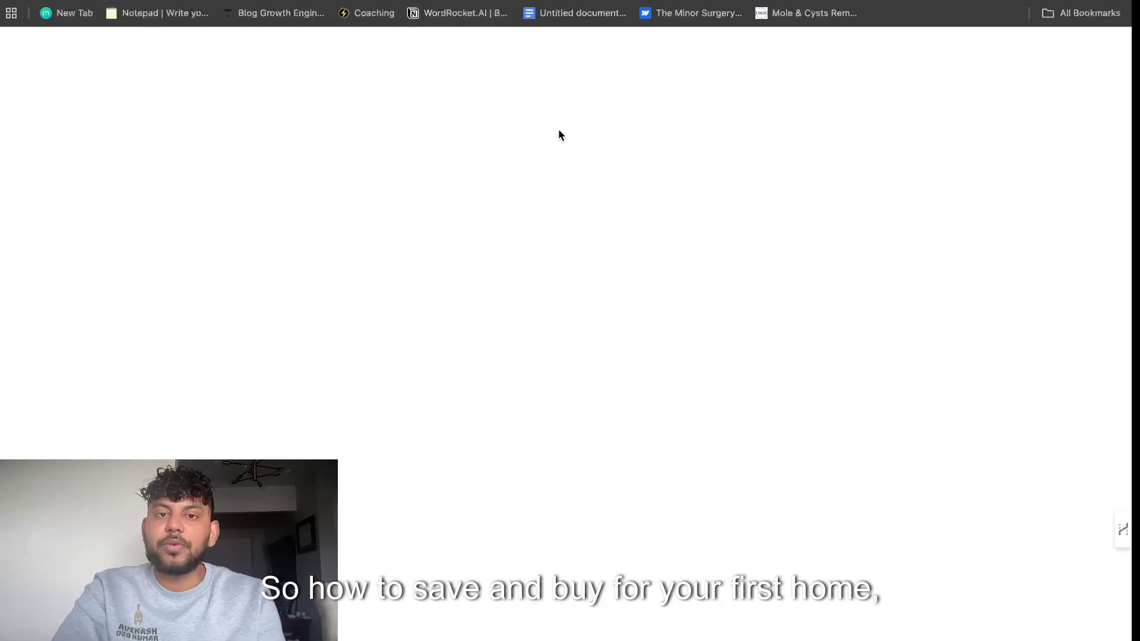
{"action": "scroll", "coordinate": [558, 134], "scroll_direction": "down", "scroll_amount": 5}
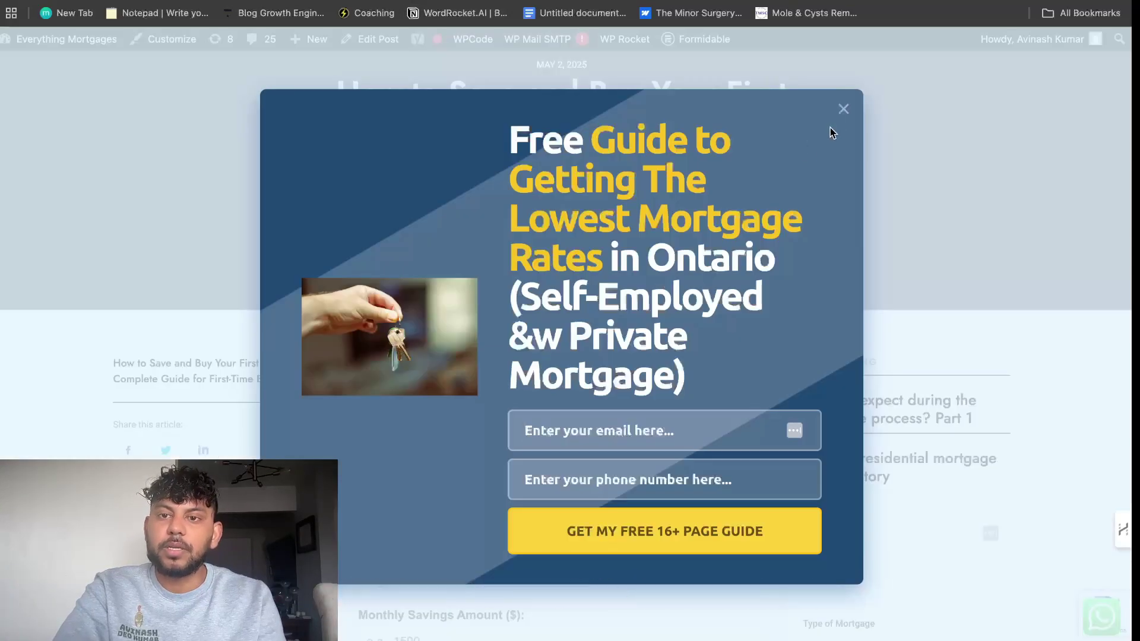
{"action": "left_click", "coordinate": [841, 109]}
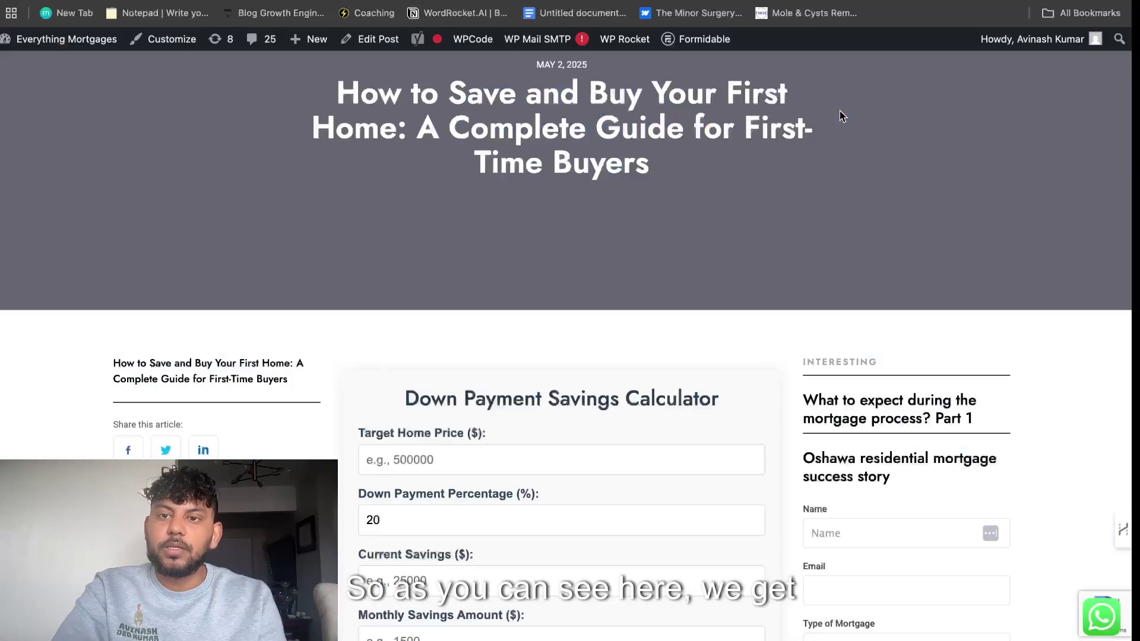
Try the live calculator with a monthly savings amount of 0 and look through the published article
{"action": "scroll", "coordinate": [767, 321], "scroll_direction": "down", "scroll_amount": 7}
{"action": "scroll", "coordinate": [537, 233], "scroll_direction": "up", "scroll_amount": 1}
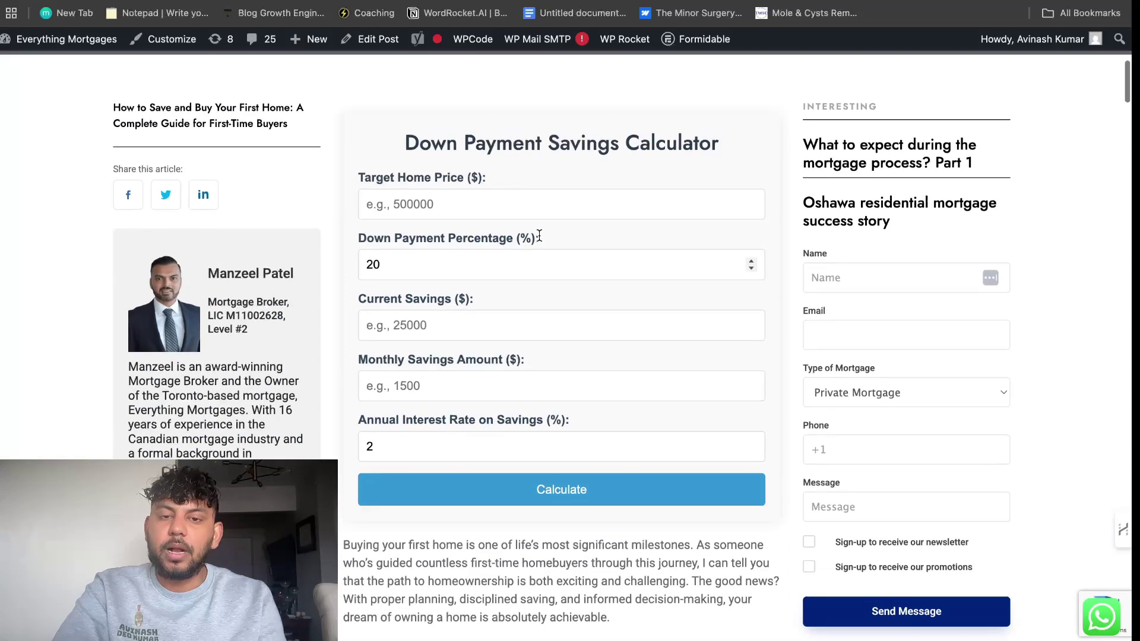
{"action": "left_click", "coordinate": [514, 204]}
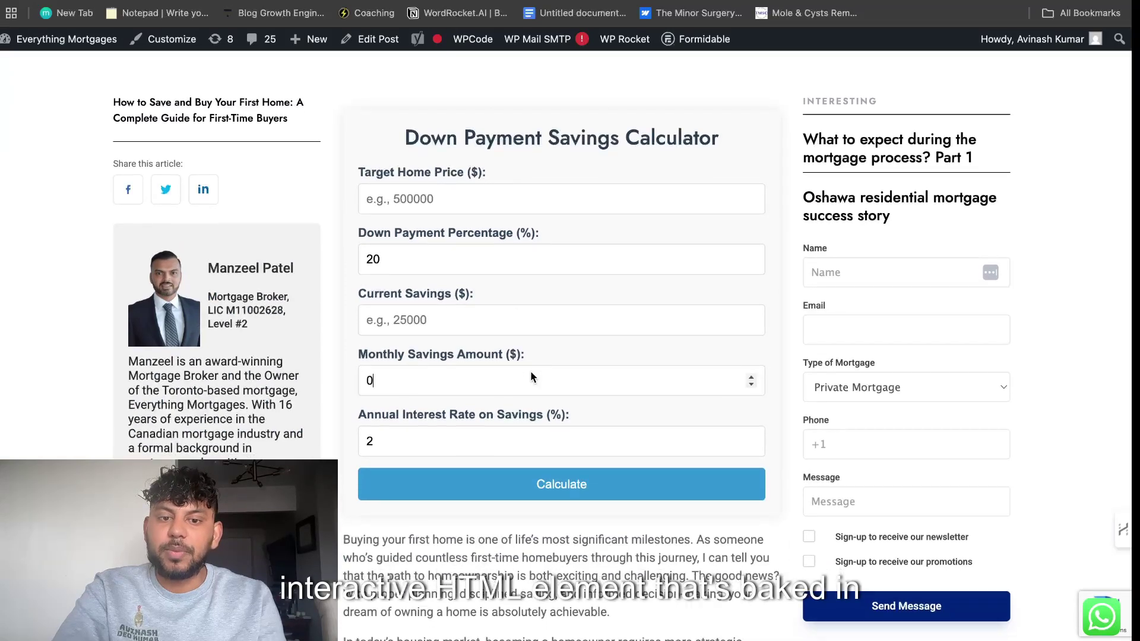
{"action": "scroll", "coordinate": [530, 370], "scroll_direction": "down", "scroll_amount": 15}
{"action": "scroll", "coordinate": [530, 371], "scroll_direction": "down", "scroll_amount": 20}
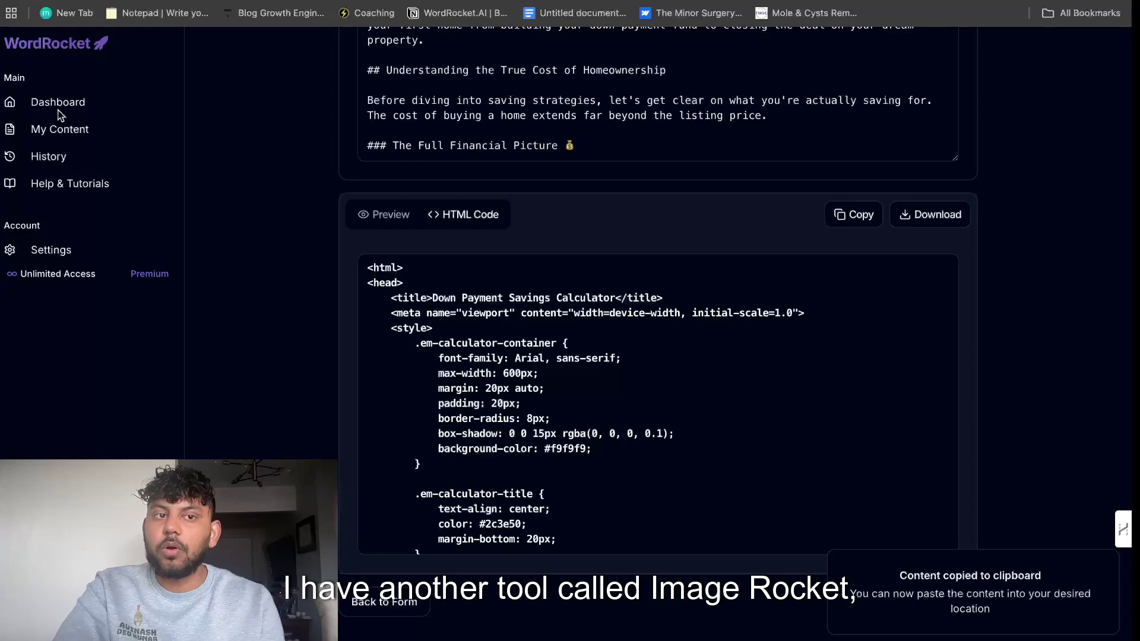
Switch to WordRocket and open the Blog Image Generator template from its dashboard
{"action": "left_click", "coordinate": [59, 112]}
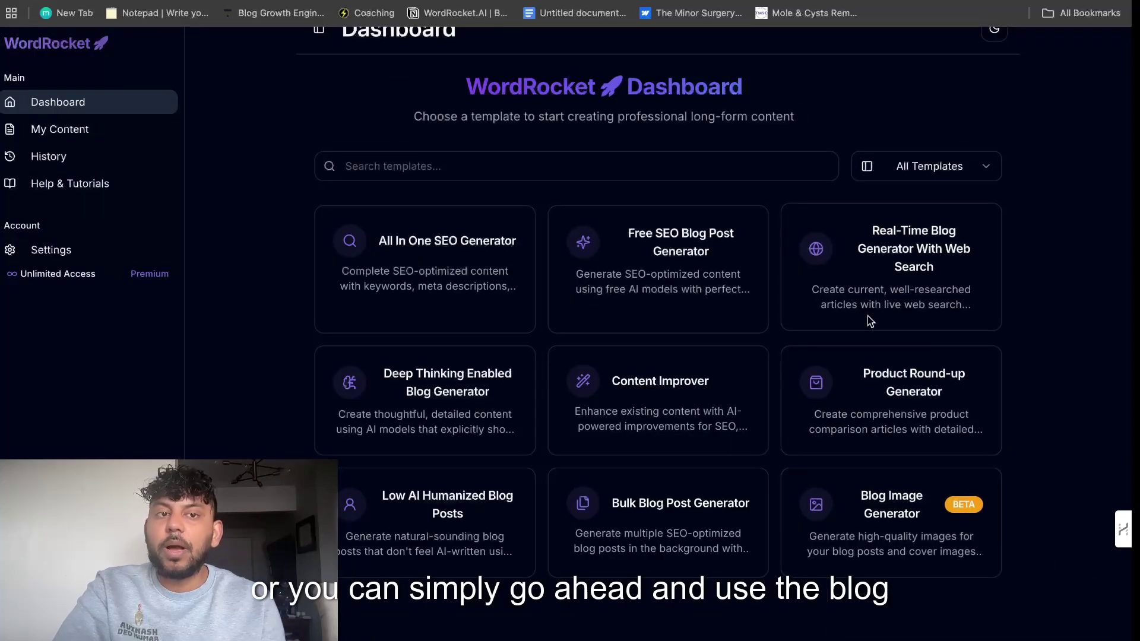
{"action": "left_click", "coordinate": [878, 502]}
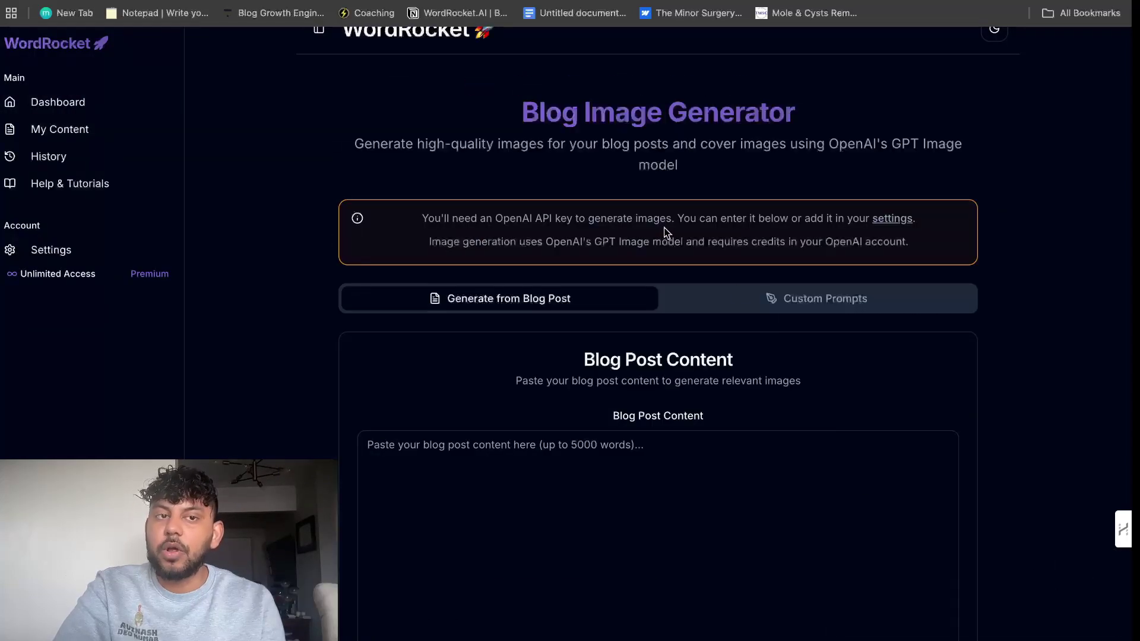
{"action": "scroll", "coordinate": [772, 309], "scroll_direction": "down", "scroll_amount": 3}
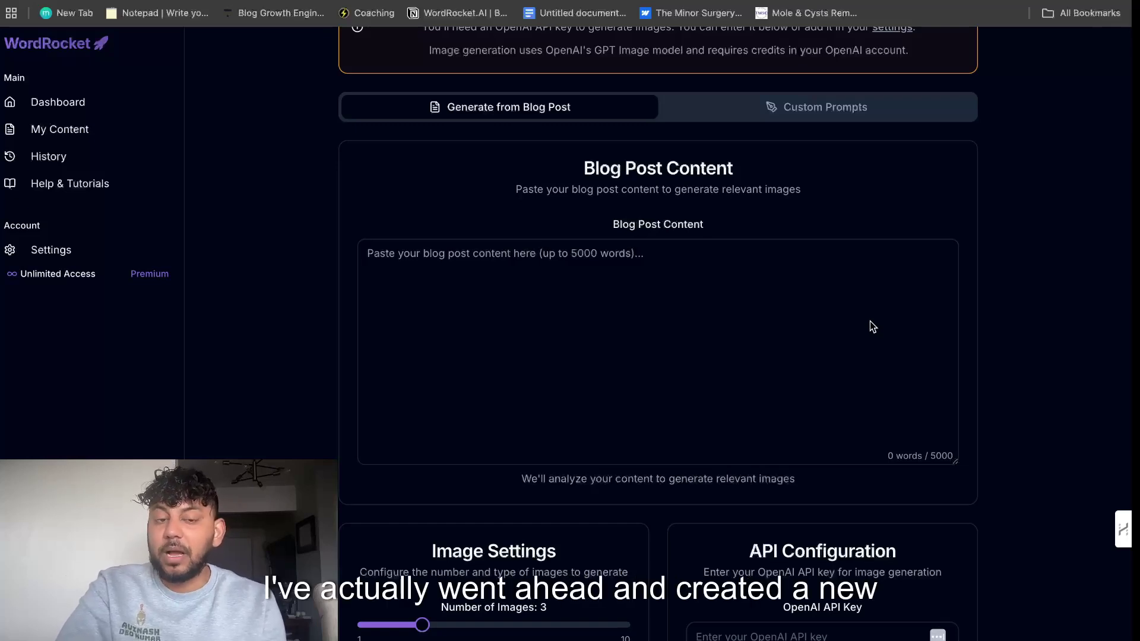
{"action": "scroll", "coordinate": [870, 322], "scroll_direction": "down", "scroll_amount": 2}
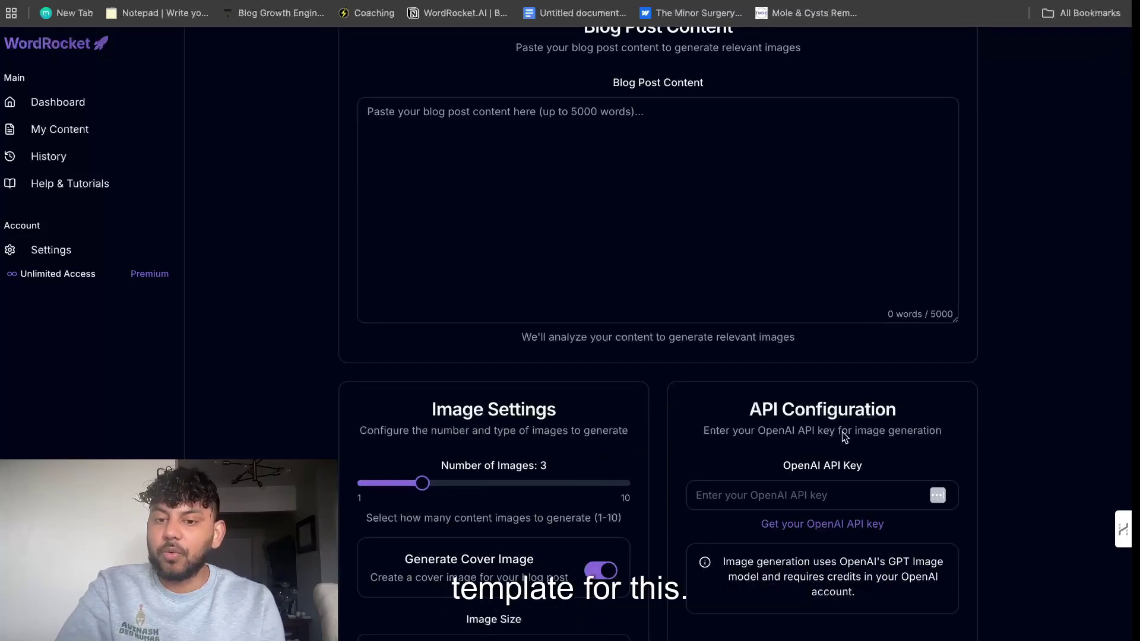
Paste the OpenAI API key into the image generator's API configuration
{"action": "left_click", "coordinate": [805, 504]}
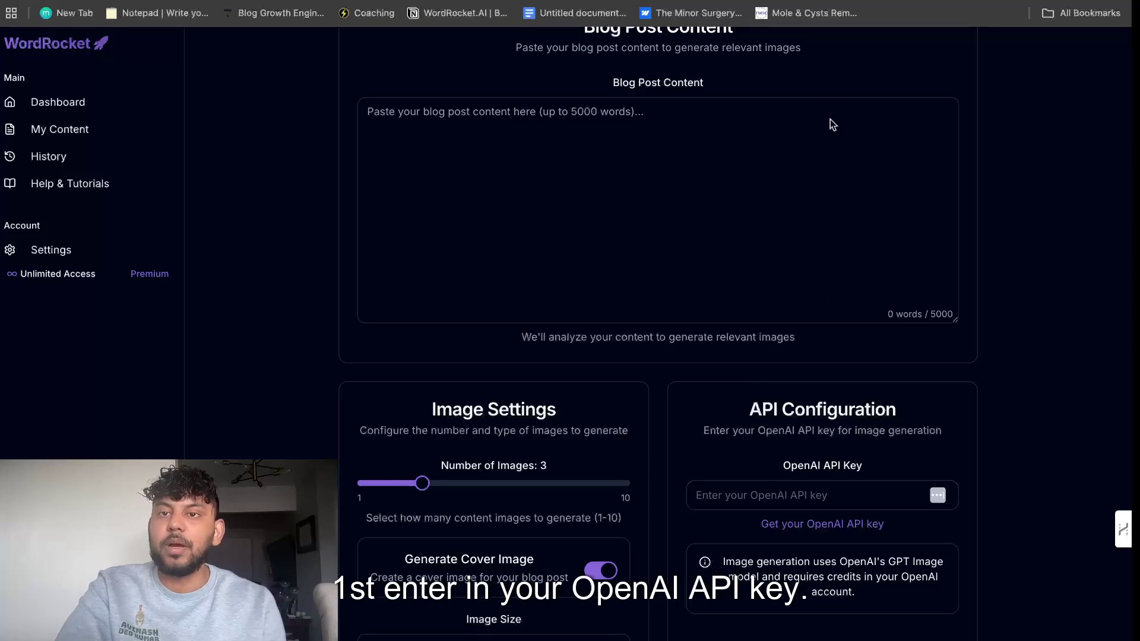
{"action": "scroll", "coordinate": [839, 407], "scroll_direction": "down", "scroll_amount": 1}
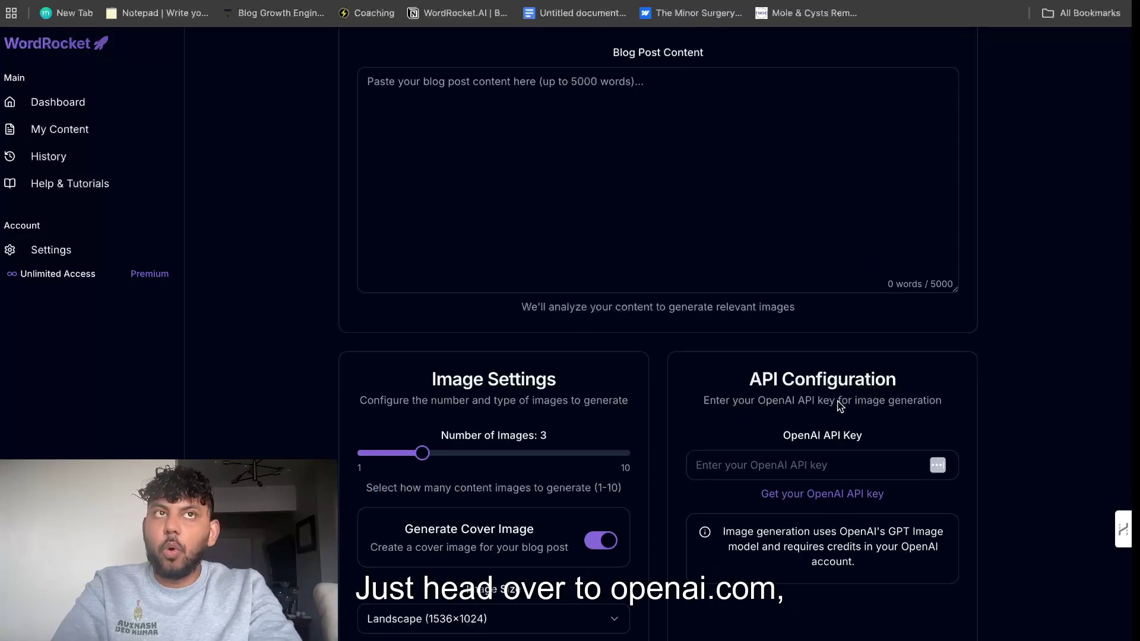
{"action": "left_click", "coordinate": [769, 464]}
{"action": "key", "text": "ctrl+v"}
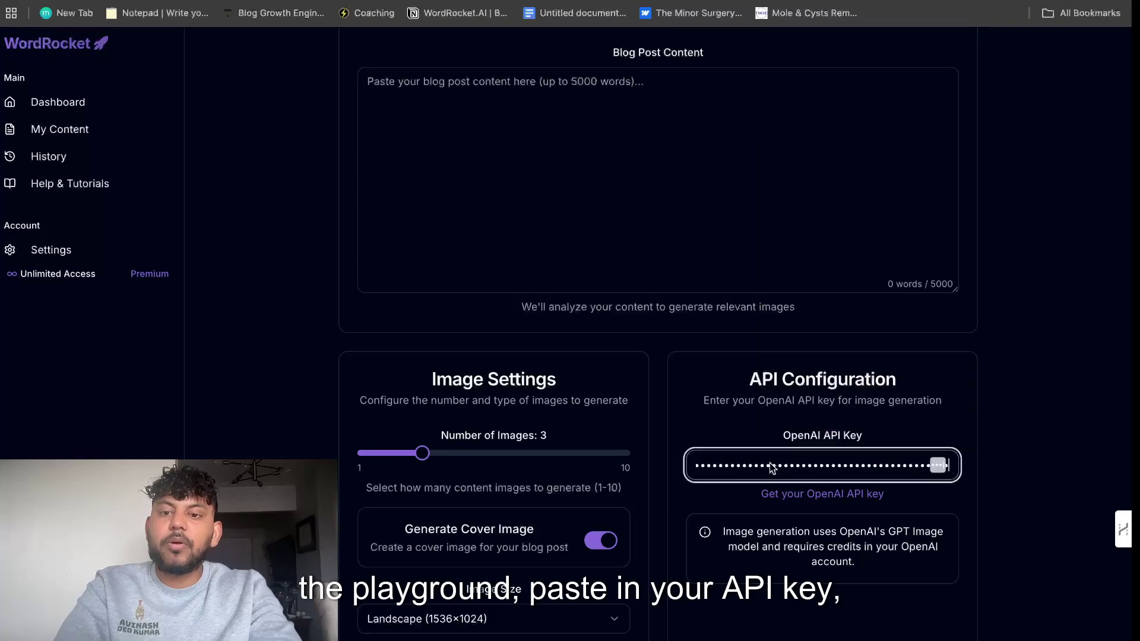
Copy the article text from the published post and paste it as the image generator's blog post content
{"action": "scroll", "coordinate": [986, 410], "scroll_direction": "down", "scroll_amount": 5}
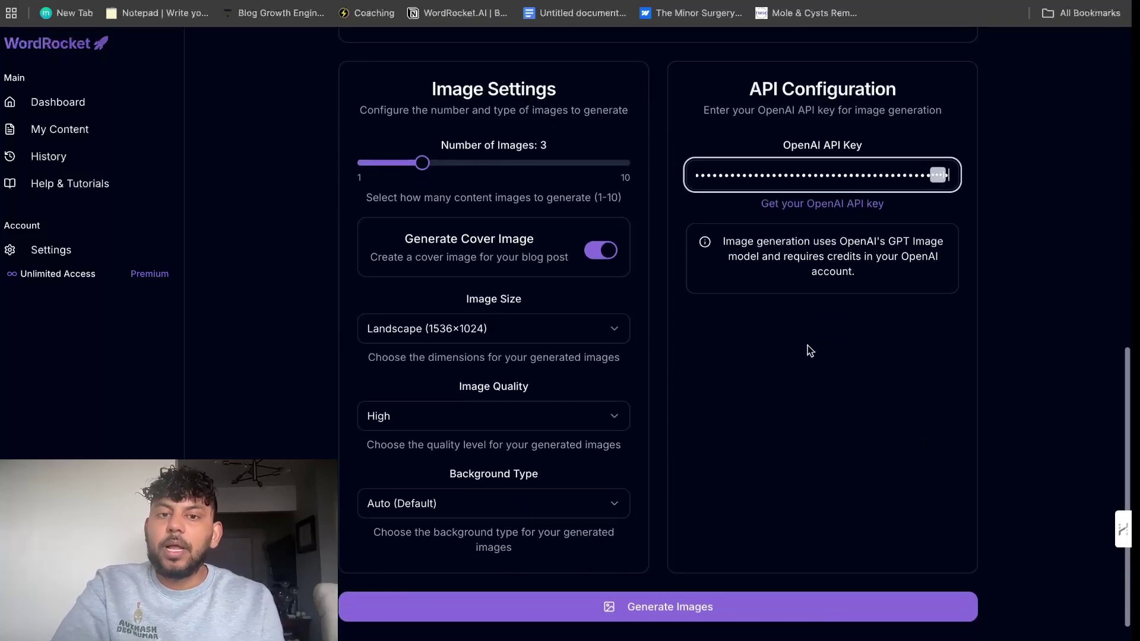
{"action": "scroll", "coordinate": [796, 267], "scroll_direction": "up", "scroll_amount": 2}
{"action": "scroll", "coordinate": [772, 244], "scroll_direction": "up", "scroll_amount": 8}
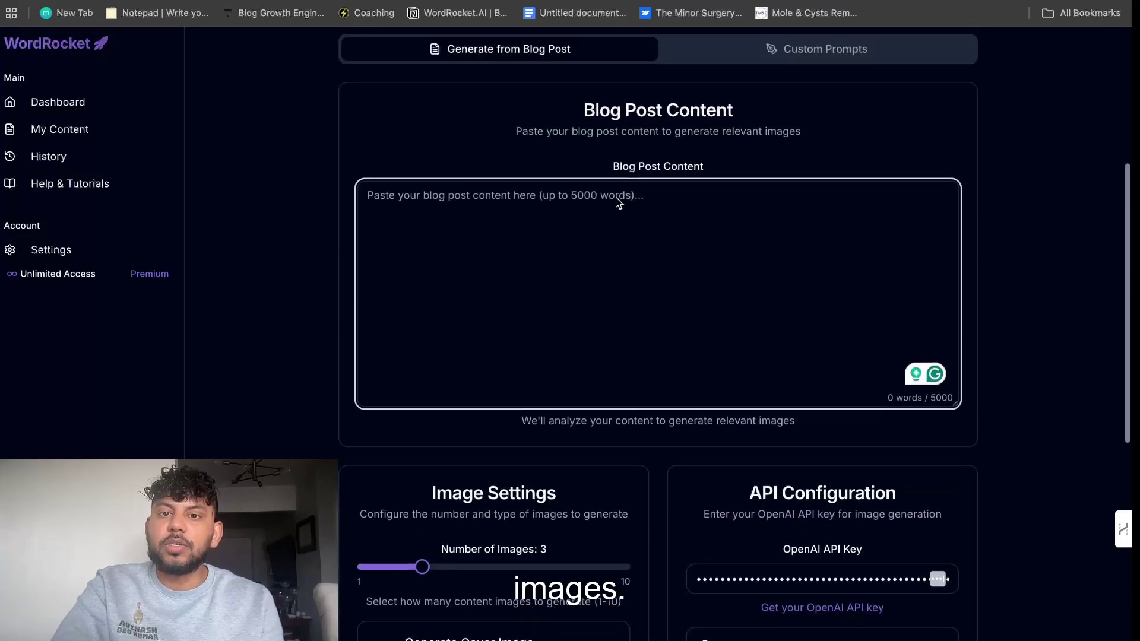
{"action": "key", "text": "ctrl+Tab"}
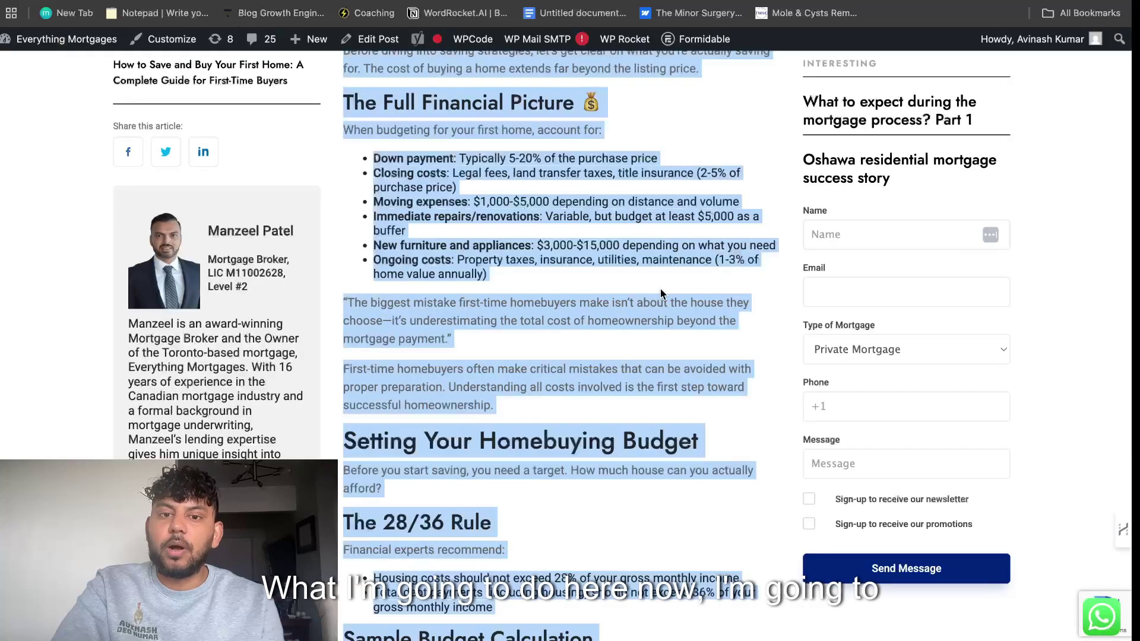
{"action": "right_click", "coordinate": [604, 290]}
{"action": "left_click", "coordinate": [629, 320]}
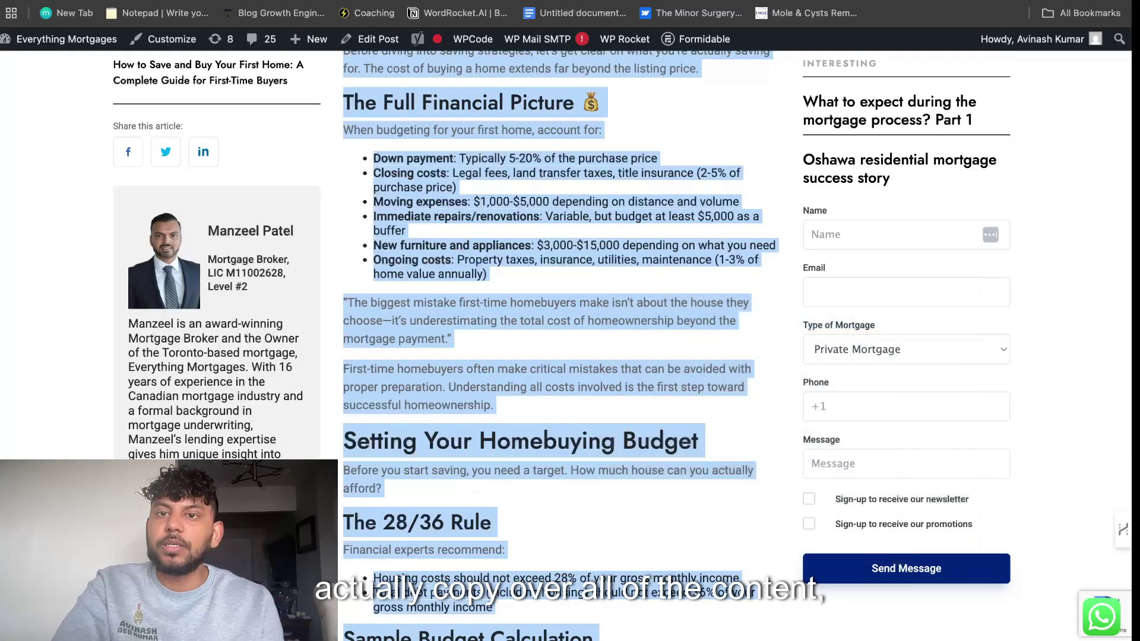
{"action": "key", "text": "ctrl+shift+Tab"}
{"action": "key", "text": "ctrl+v"}
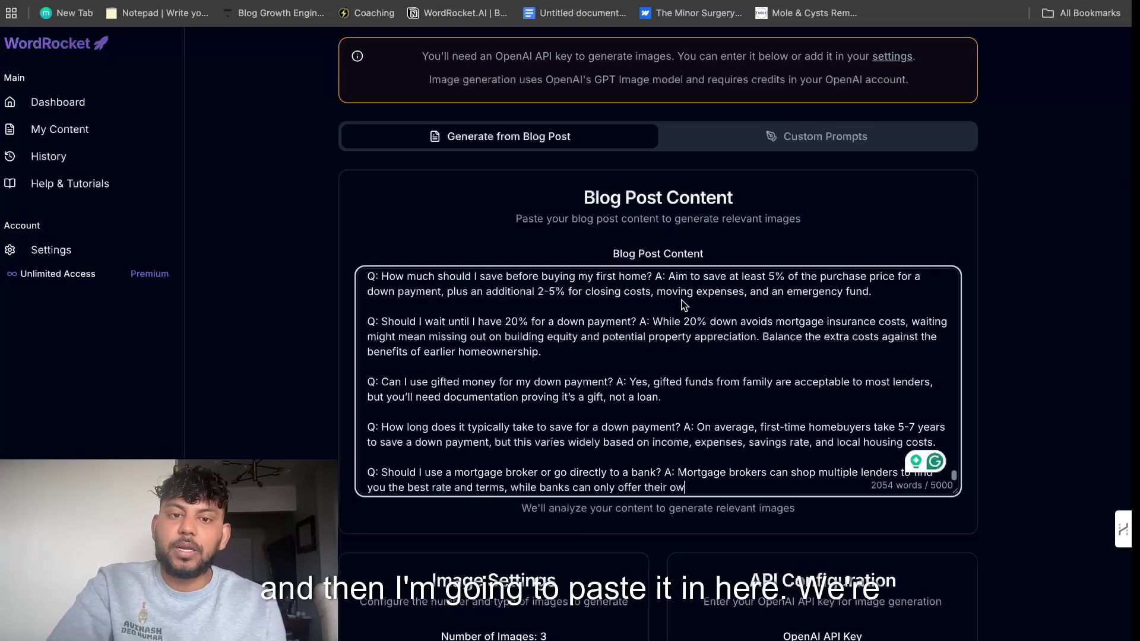
Check the image settings and start generating three high-quality landscape (1536×1024) content images plus a cover image from the pasted article
{"action": "scroll", "coordinate": [575, 357], "scroll_direction": "down", "scroll_amount": 6}
{"action": "scroll", "coordinate": [575, 369], "scroll_direction": "down", "scroll_amount": 3}
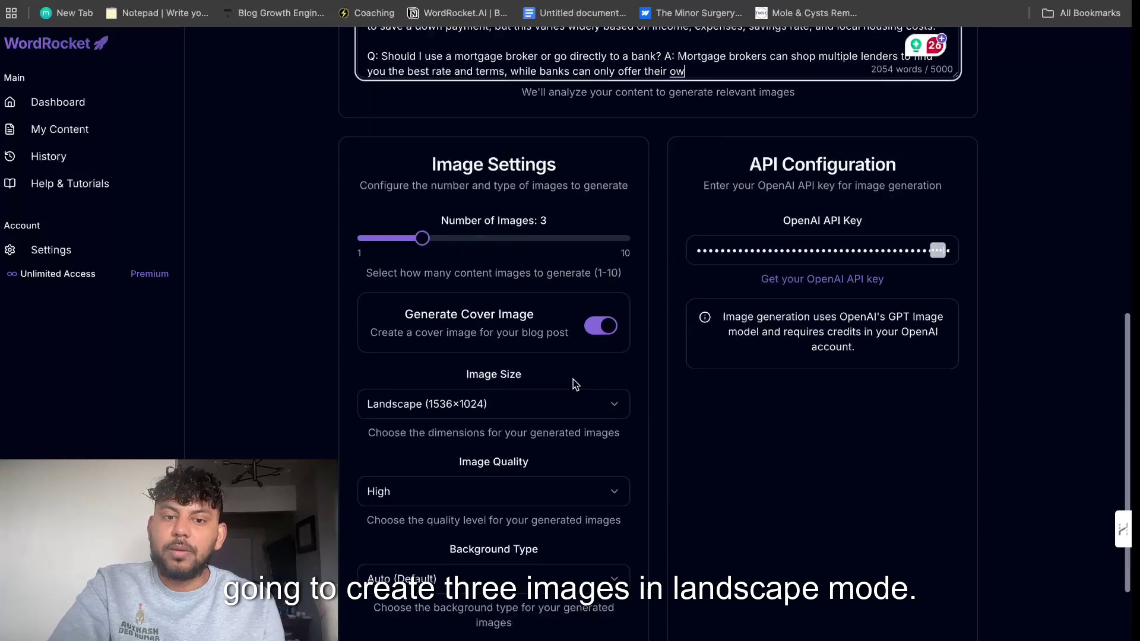
{"action": "scroll", "coordinate": [591, 457], "scroll_direction": "up", "scroll_amount": 5}
{"action": "scroll", "coordinate": [594, 462], "scroll_direction": "up", "scroll_amount": 2}
{"action": "scroll", "coordinate": [618, 504], "scroll_direction": "down", "scroll_amount": 9}
{"action": "left_click", "coordinate": [672, 558]}
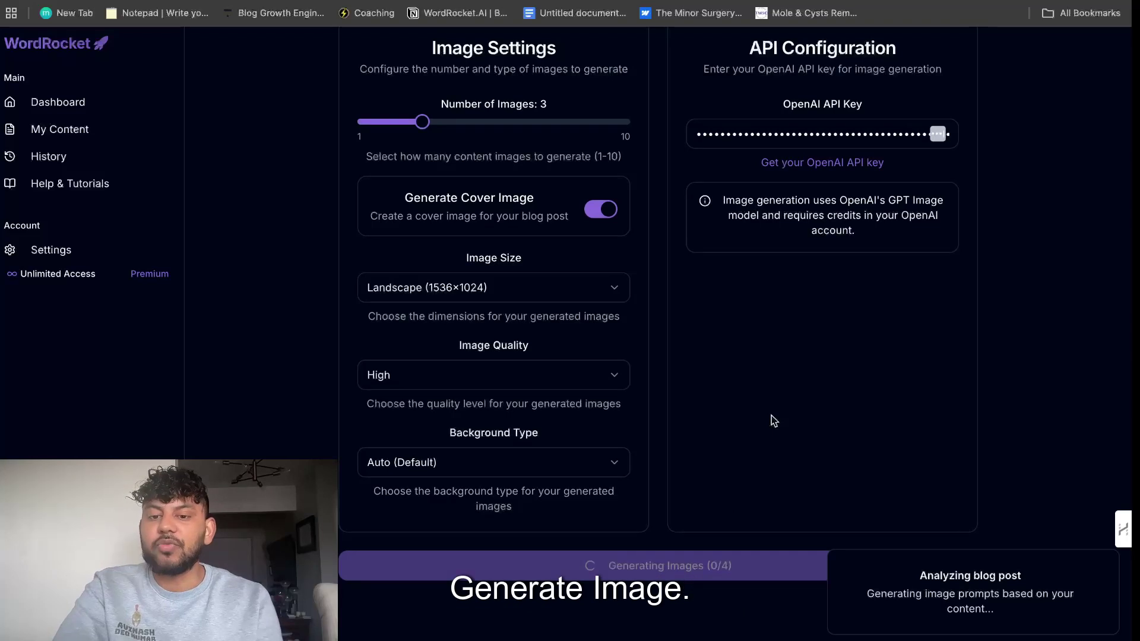
{"action": "scroll", "coordinate": [774, 421], "scroll_direction": "up", "scroll_amount": 4}
{"action": "scroll", "coordinate": [772, 422], "scroll_direction": "up", "scroll_amount": 2}
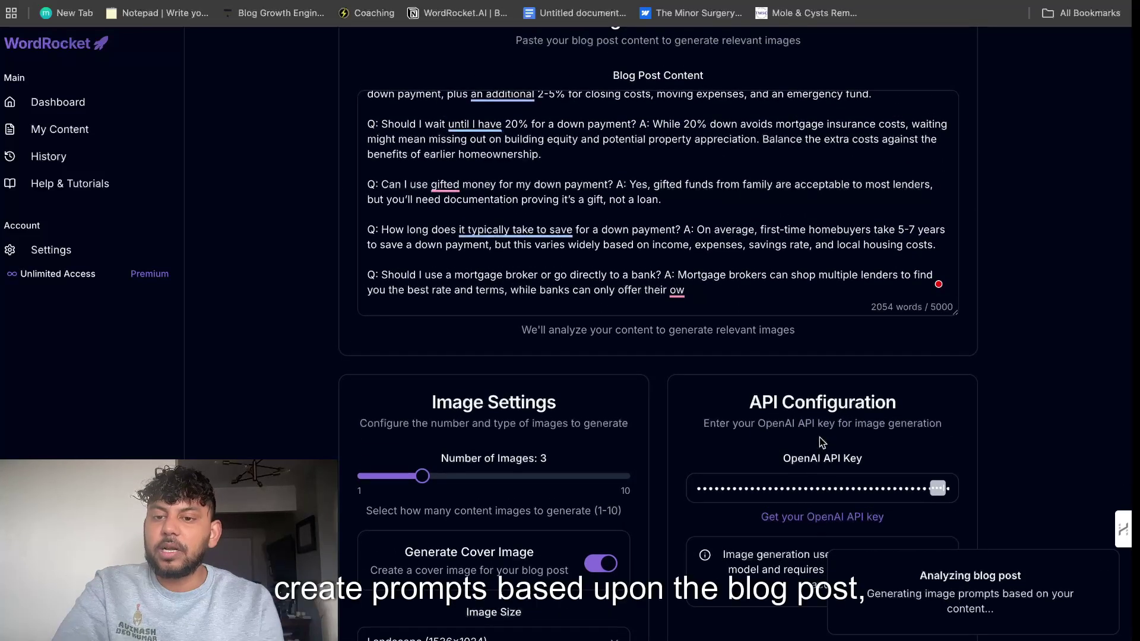
{"action": "scroll", "coordinate": [820, 437], "scroll_direction": "up", "scroll_amount": 4}
{"action": "scroll", "coordinate": [752, 392], "scroll_direction": "down", "scroll_amount": 10}
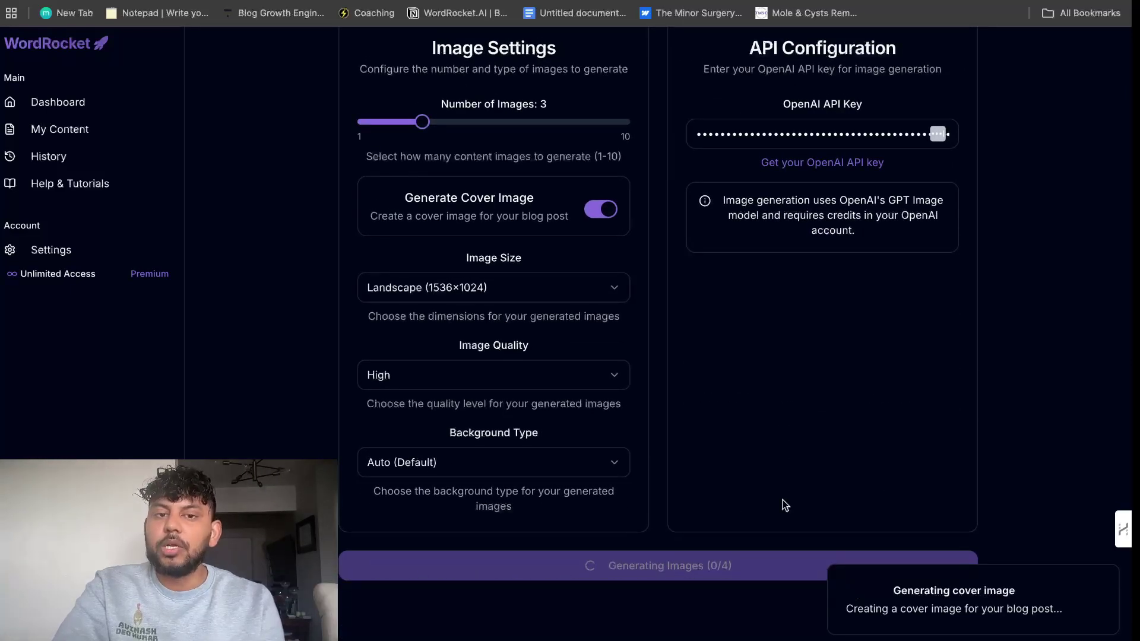
{"action": "scroll", "coordinate": [783, 500], "scroll_direction": "up", "scroll_amount": 6}
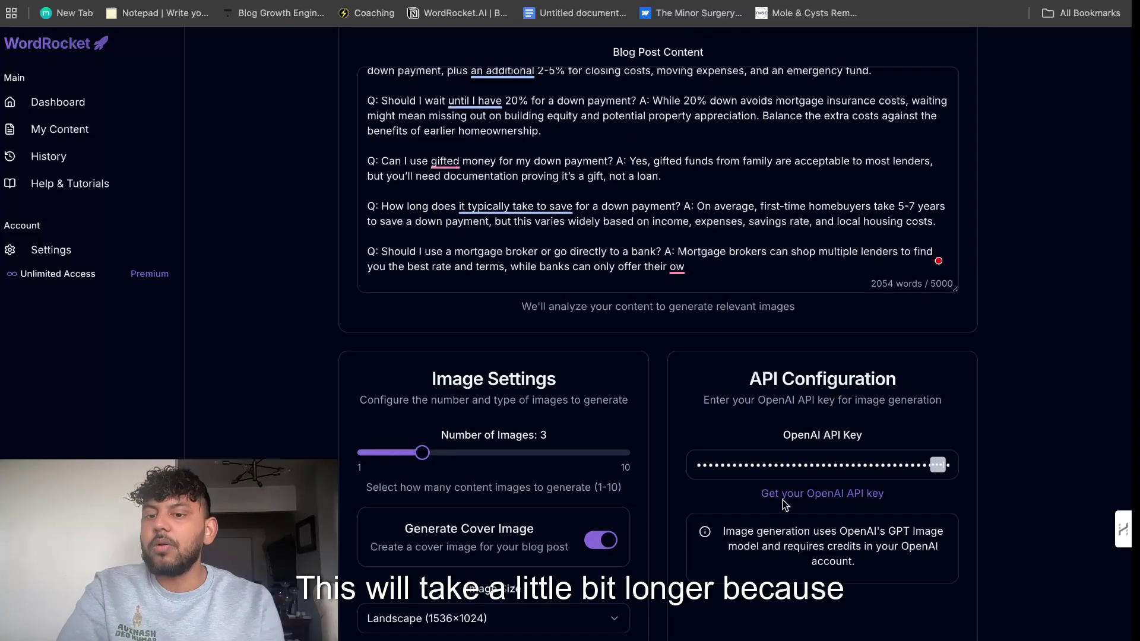
{"action": "scroll", "coordinate": [783, 503], "scroll_direction": "down", "scroll_amount": 1}
{"action": "scroll", "coordinate": [783, 503], "scroll_direction": "down", "scroll_amount": 5}
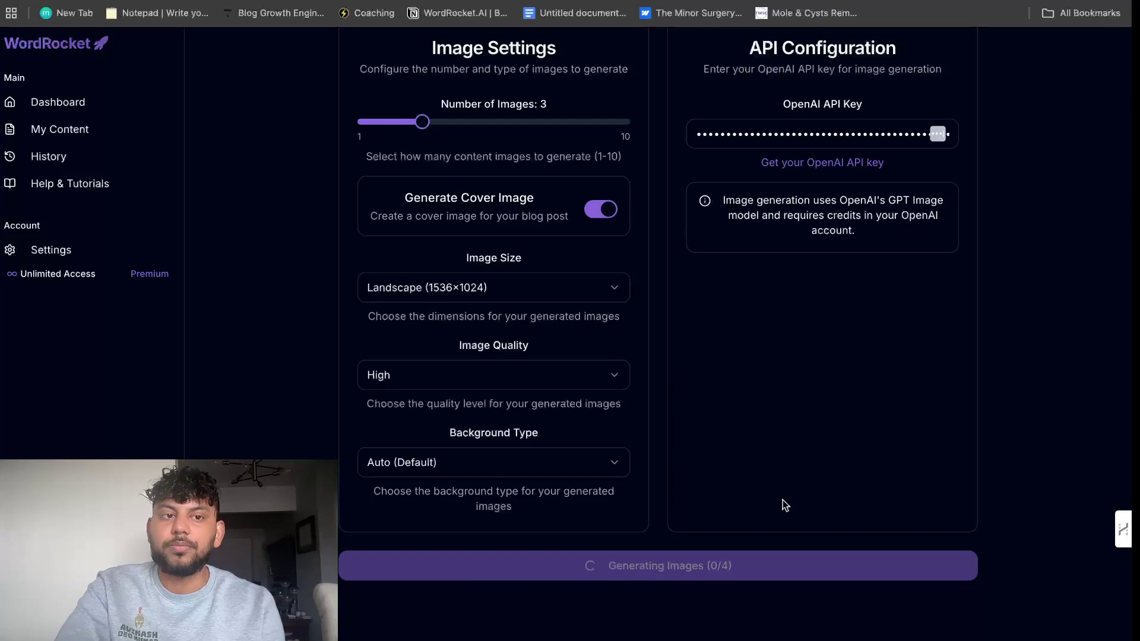
{"action": "scroll", "coordinate": [574, 225], "scroll_direction": "up", "scroll_amount": 2}
Review the generated cover image, and download and open the first content image, The Full Financial Picture of Homeownership
{"action": "scroll", "coordinate": [574, 221], "scroll_direction": "down", "scroll_amount": 10}
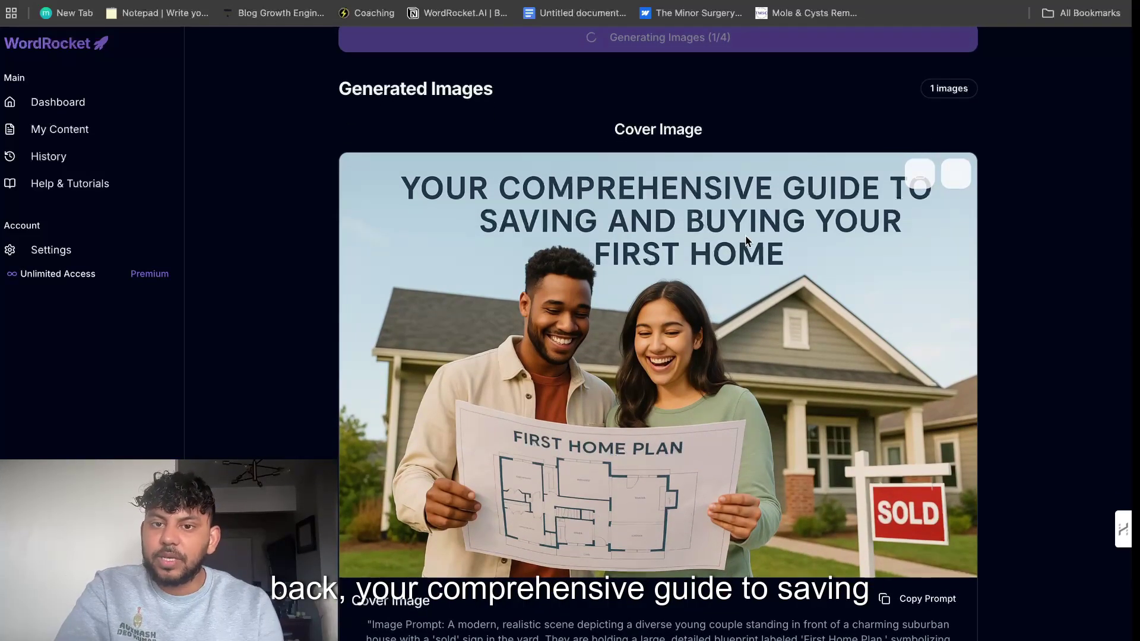
{"action": "scroll", "coordinate": [774, 247], "scroll_direction": "down", "scroll_amount": 1}
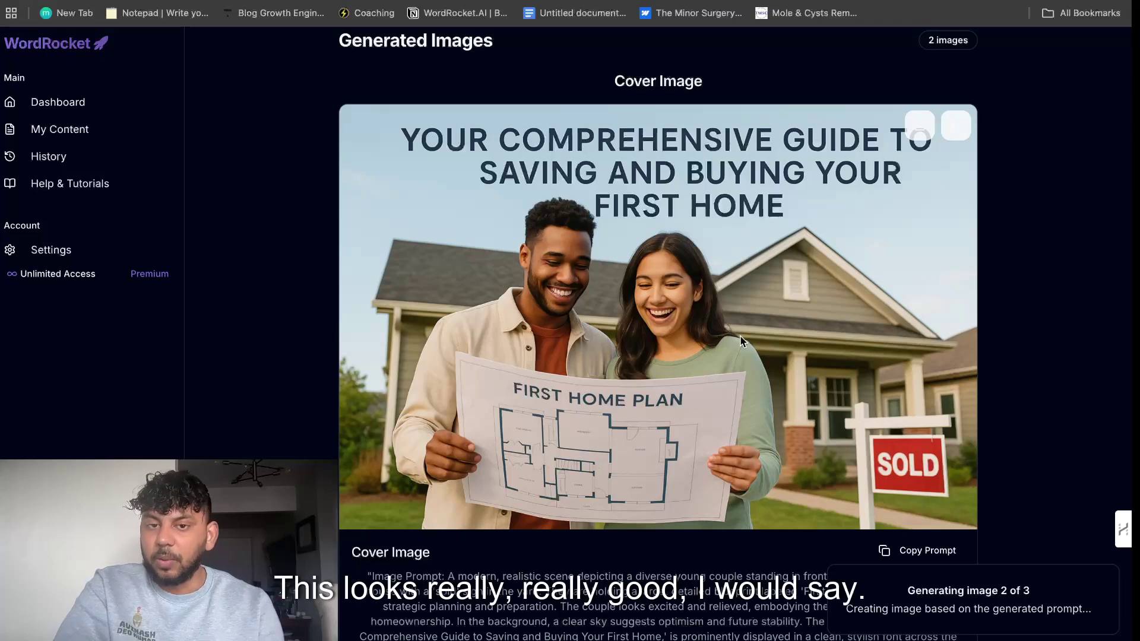
{"action": "scroll", "coordinate": [740, 340], "scroll_direction": "down", "scroll_amount": 9}
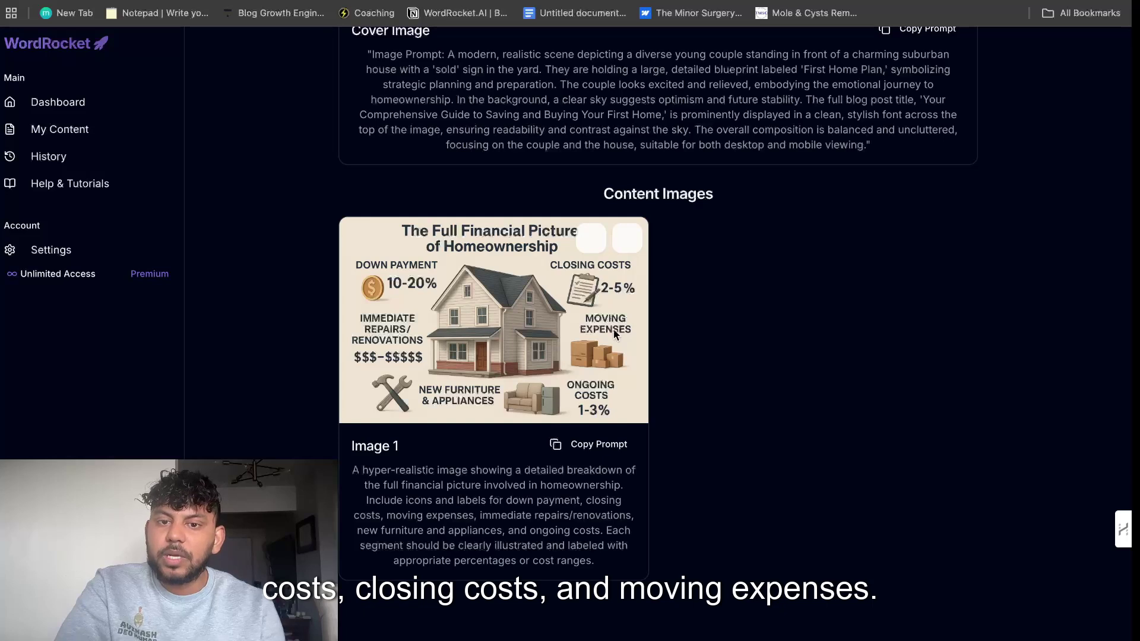
{"action": "left_click", "coordinate": [629, 243]}
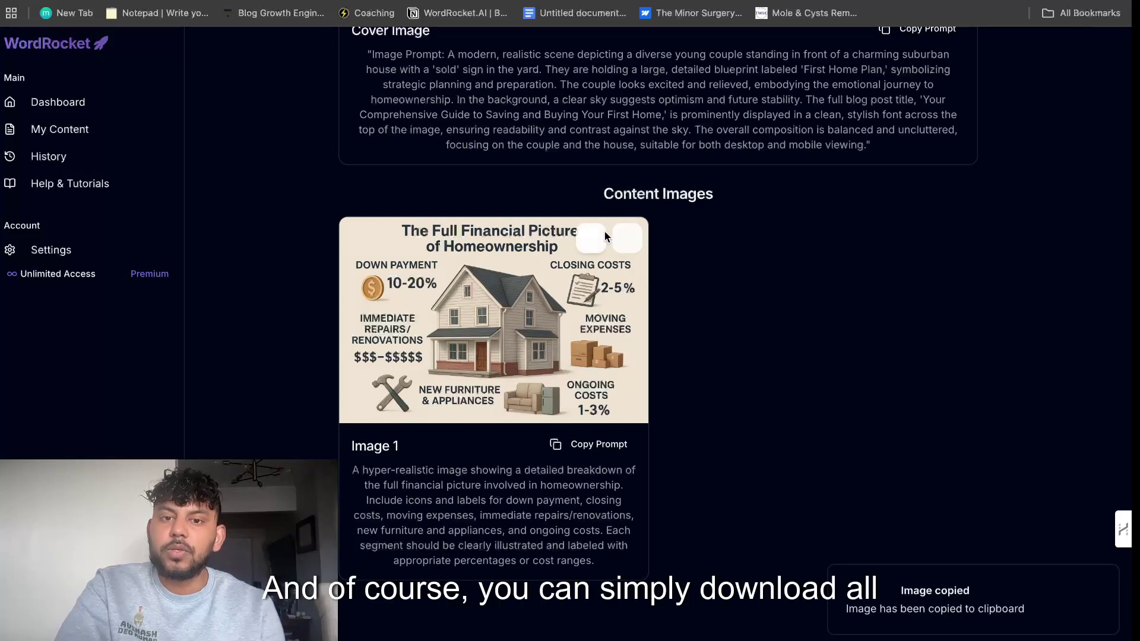
{"action": "left_click", "coordinate": [602, 236]}
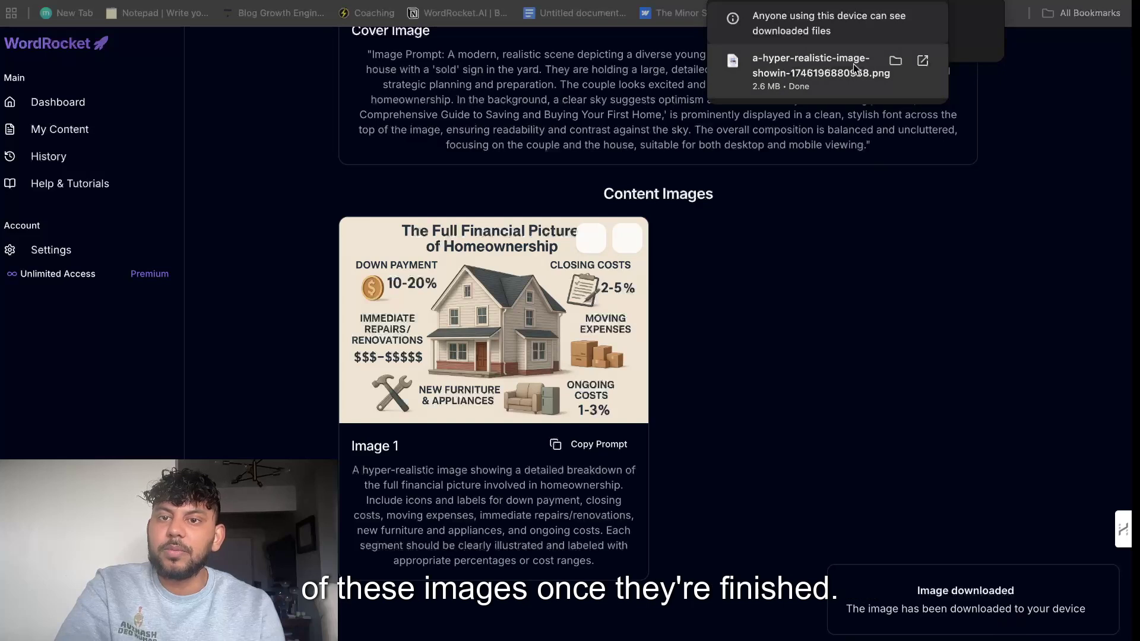
{"action": "left_click", "coordinate": [847, 73]}
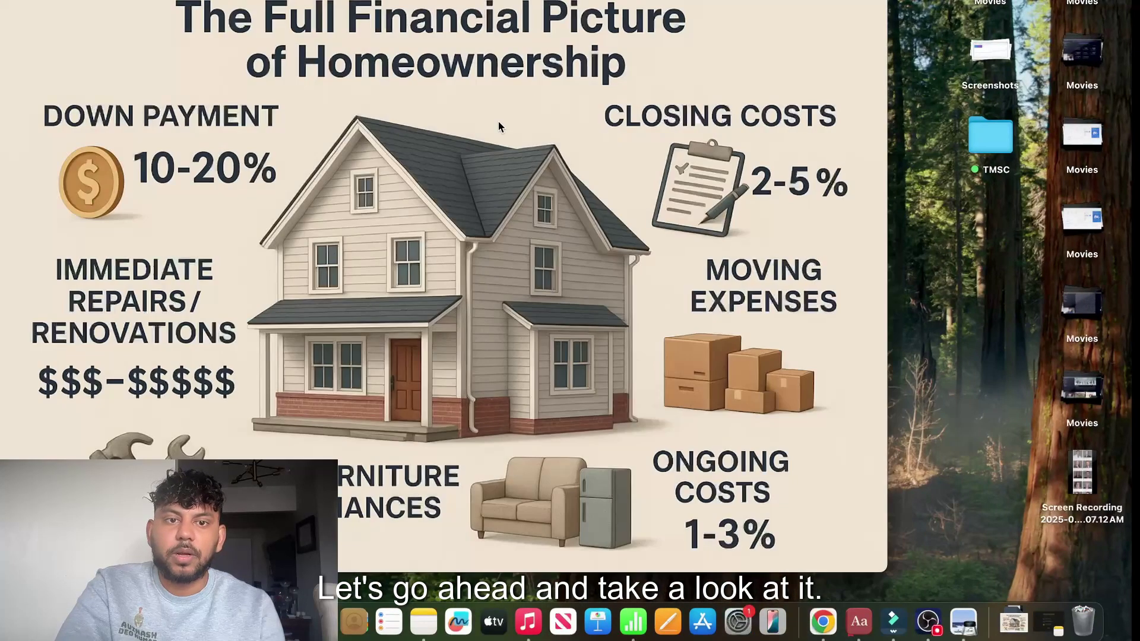
{"action": "key", "text": "super+shift+4"}
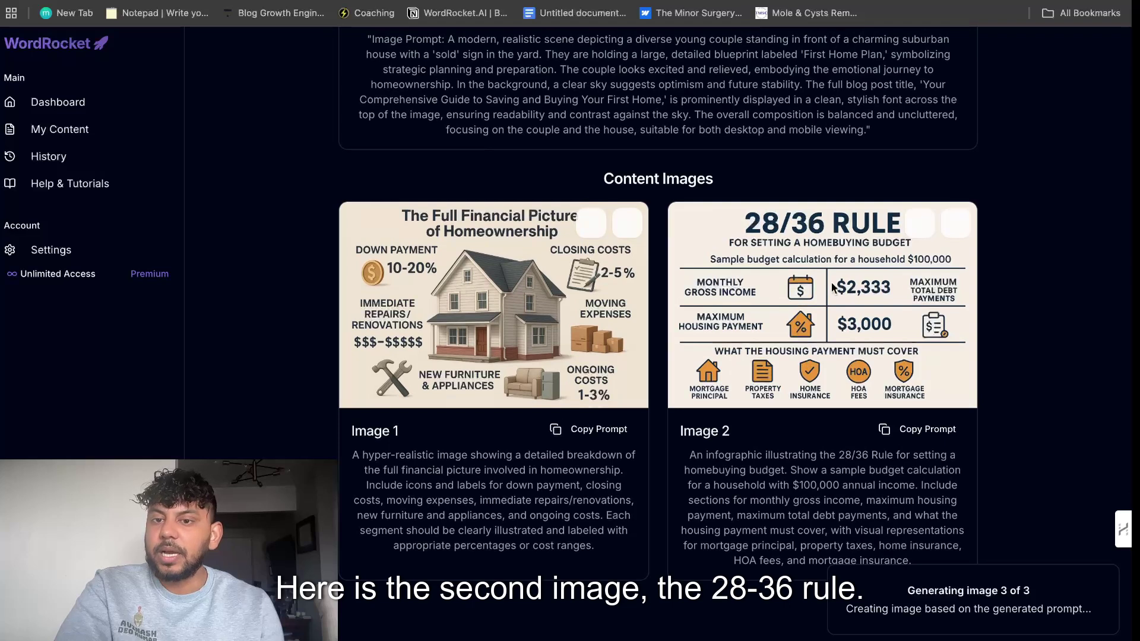
Download the second content image, the 28/36 Rule infographic, and open the downloaded file
{"action": "left_click", "coordinate": [956, 229]}
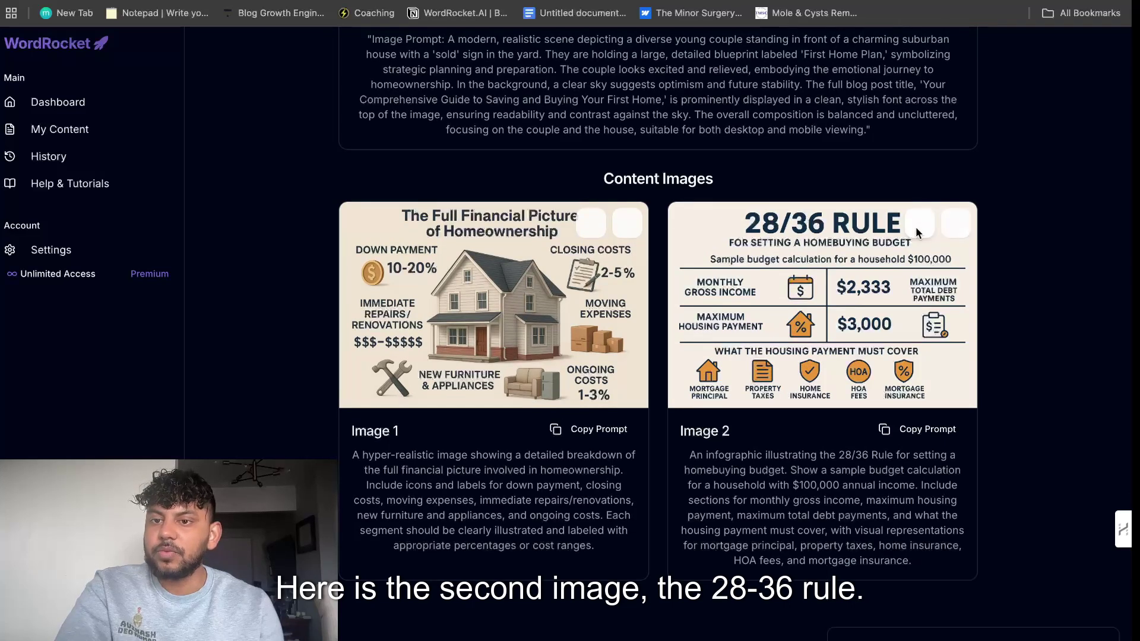
{"action": "left_click", "coordinate": [825, 56]}
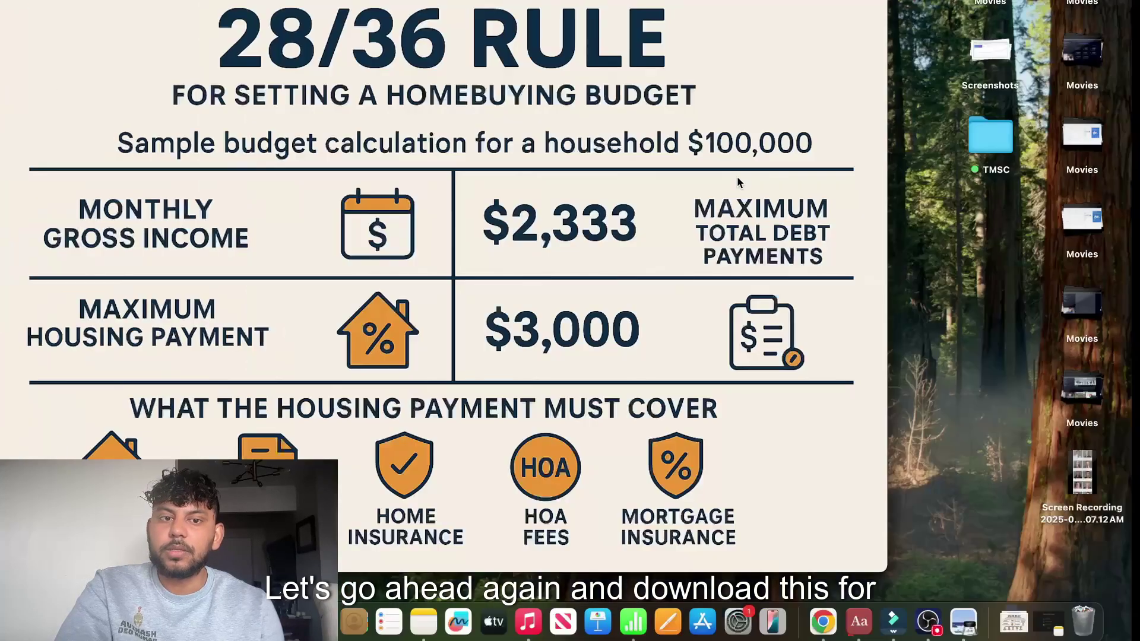